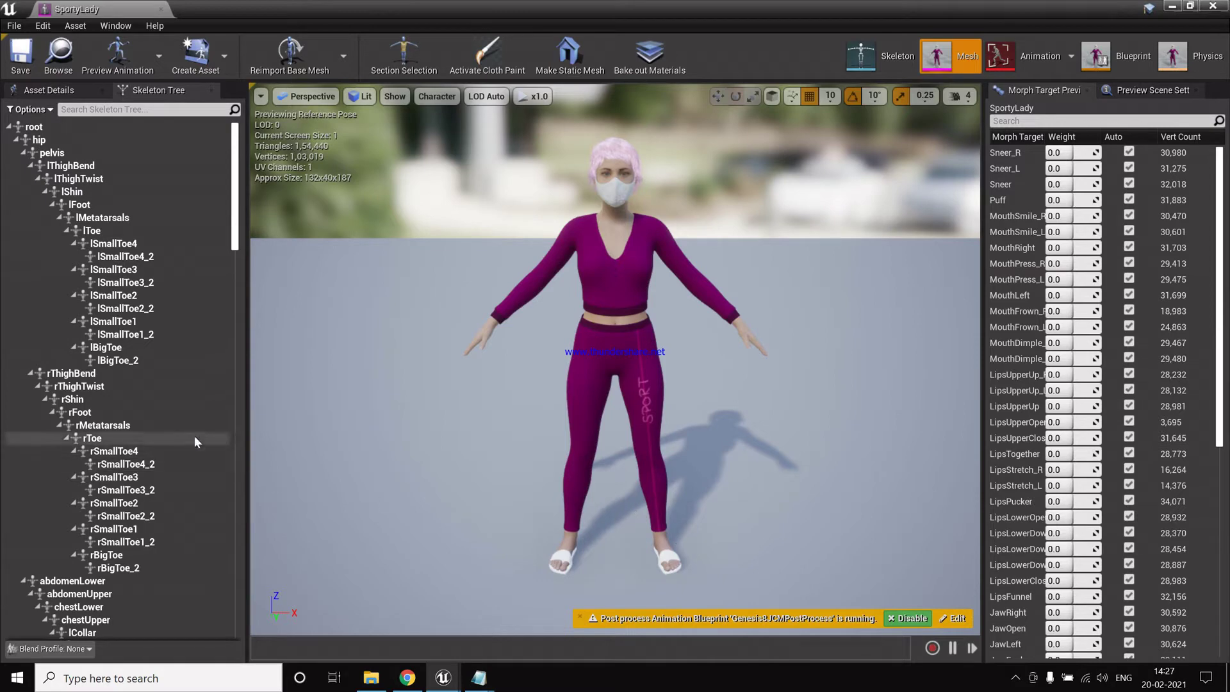
Minimize the SportyLady asset editor to get back to the level.
scroll(194, 436, "down", 5)
scroll(192, 447, "up", 5)
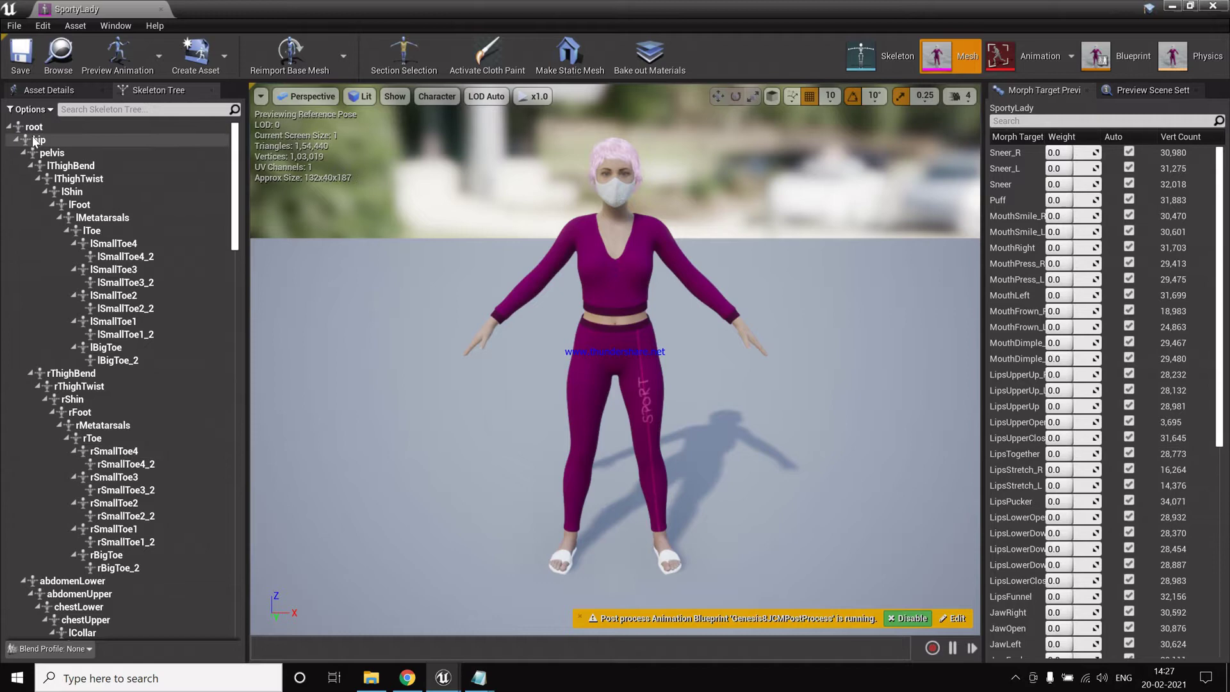
scroll(64, 185, "down", 14)
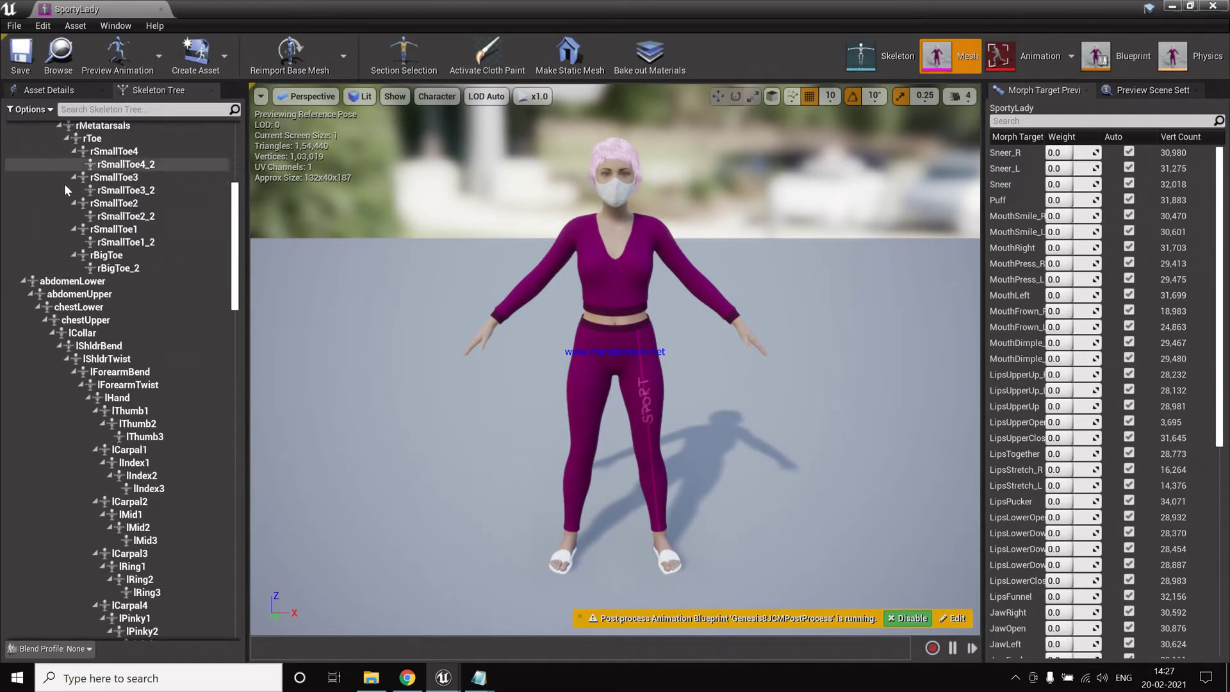
scroll(66, 189, "down", 4)
scroll(64, 188, "down", 14)
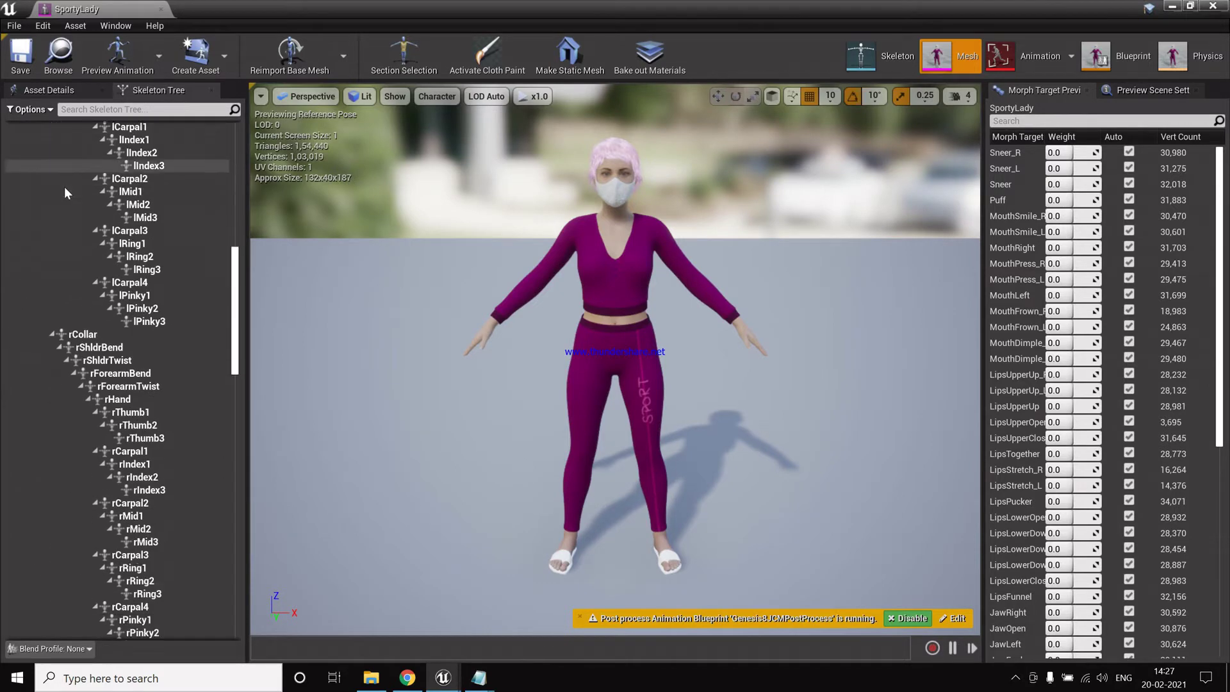
scroll(63, 190, "down", 6)
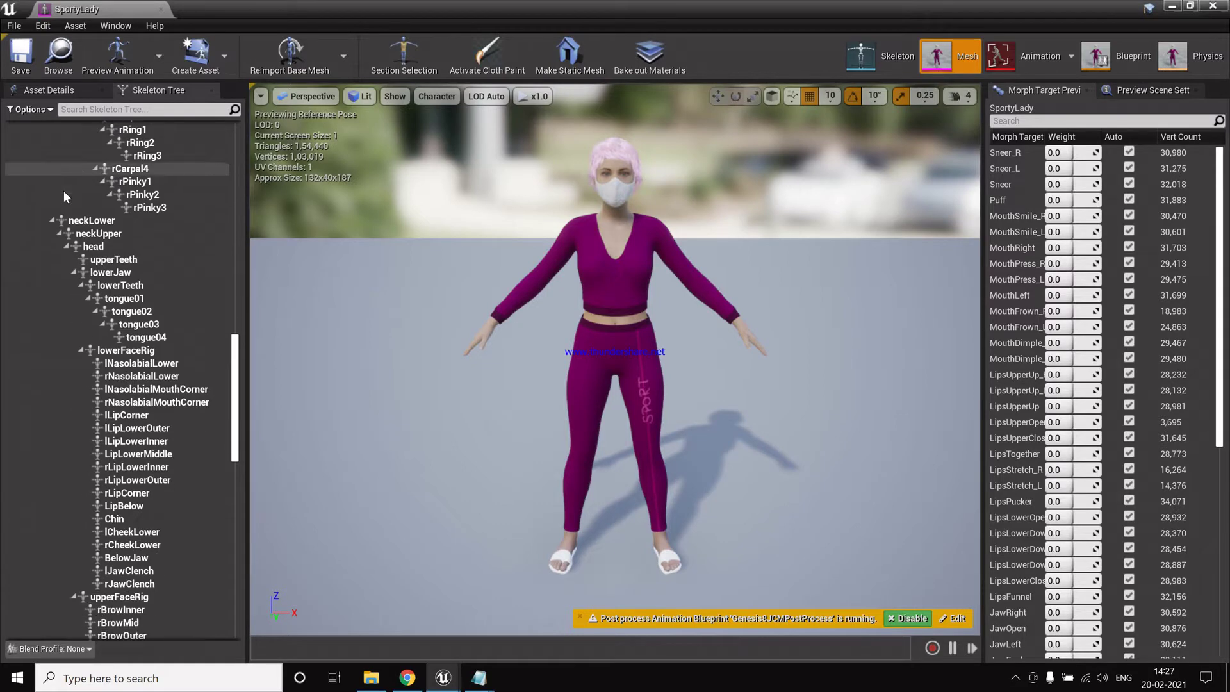
left_click(1175, 8)
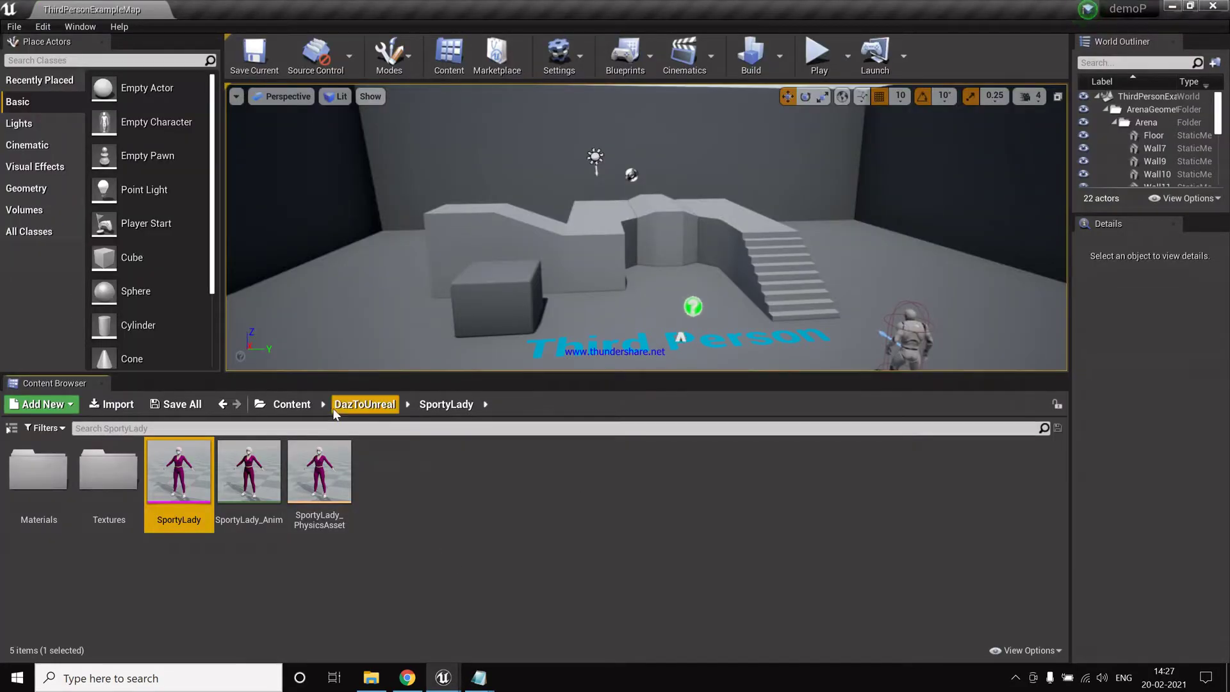
Browse Content > Mannequin > Character > Mesh and open UE4_Mannequin_Skeleton.
left_click(288, 403)
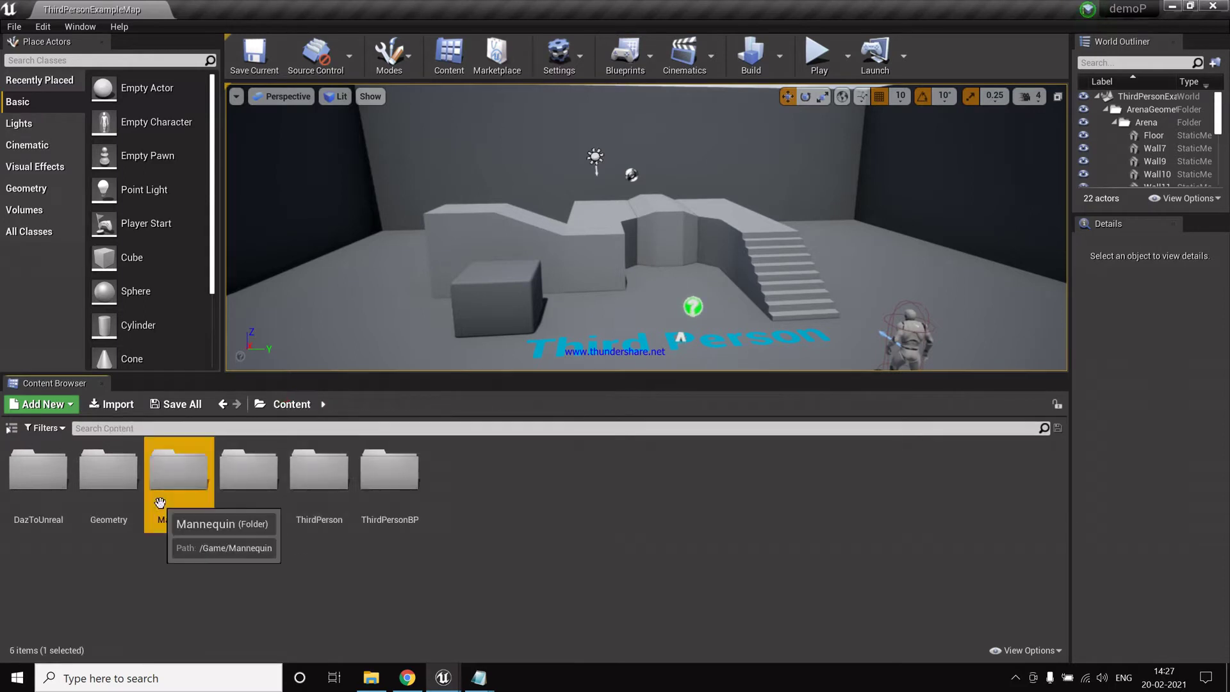
double_click(174, 473)
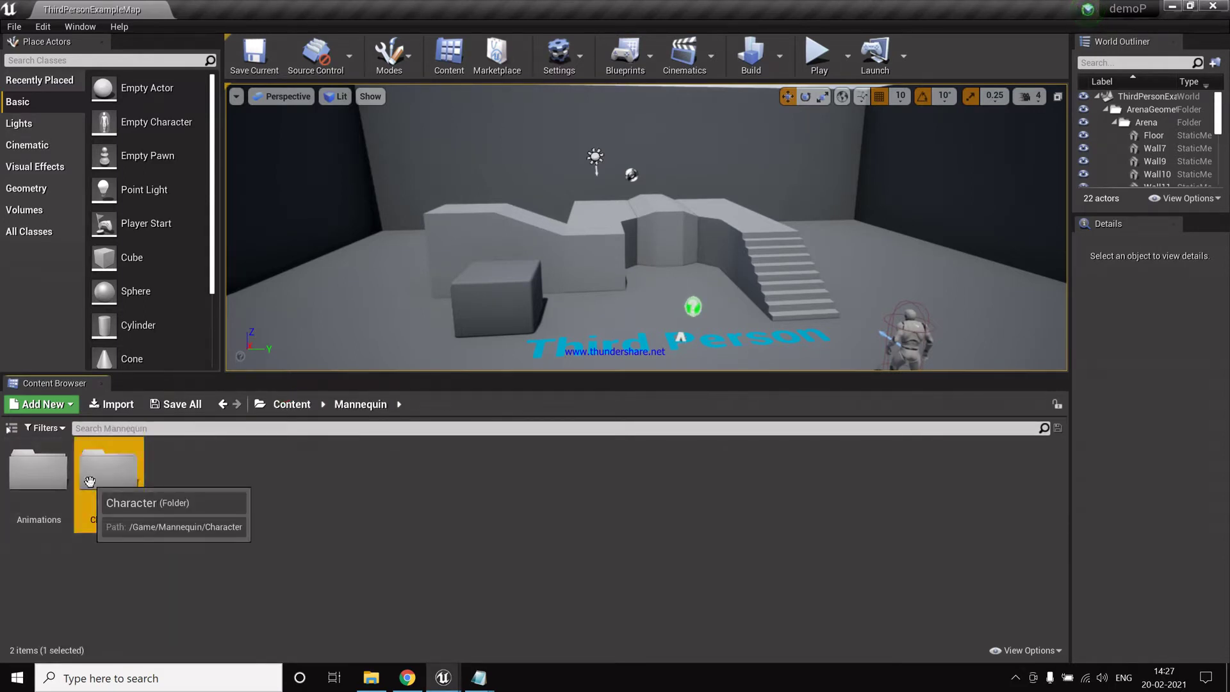
double_click(108, 477)
double_click(118, 506)
double_click(182, 487)
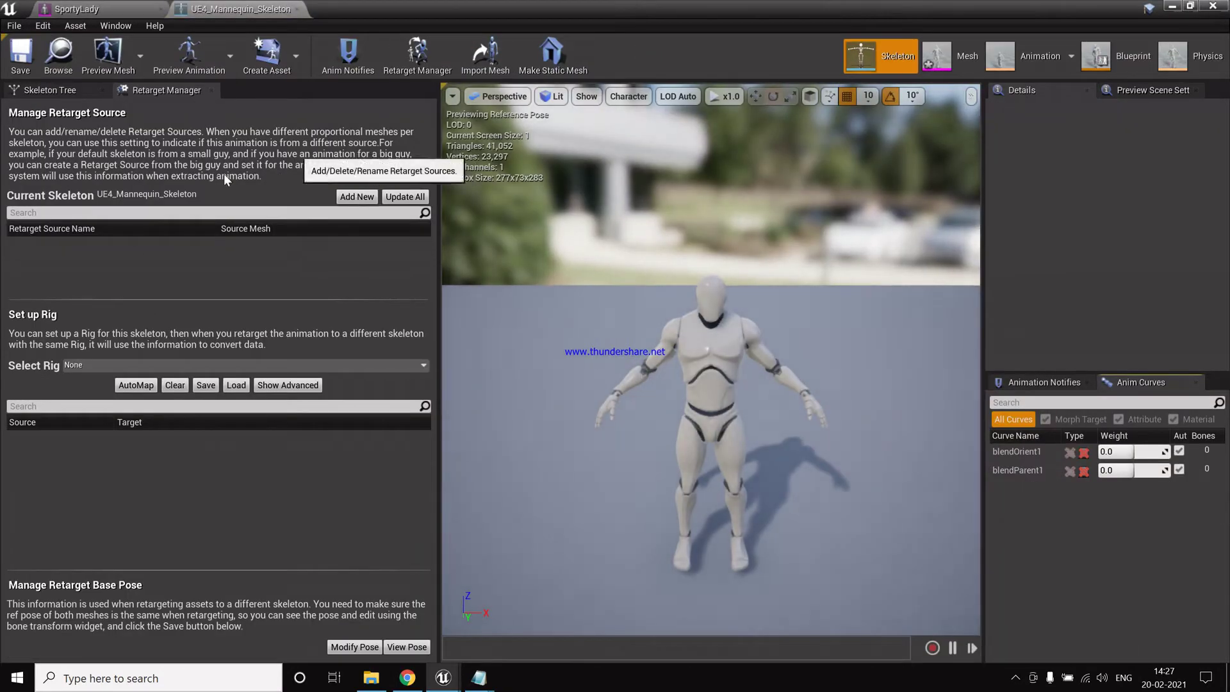
Show the mannequin's bone hierarchy in the Skeleton Tree and widen the 3D preview.
left_click(67, 89)
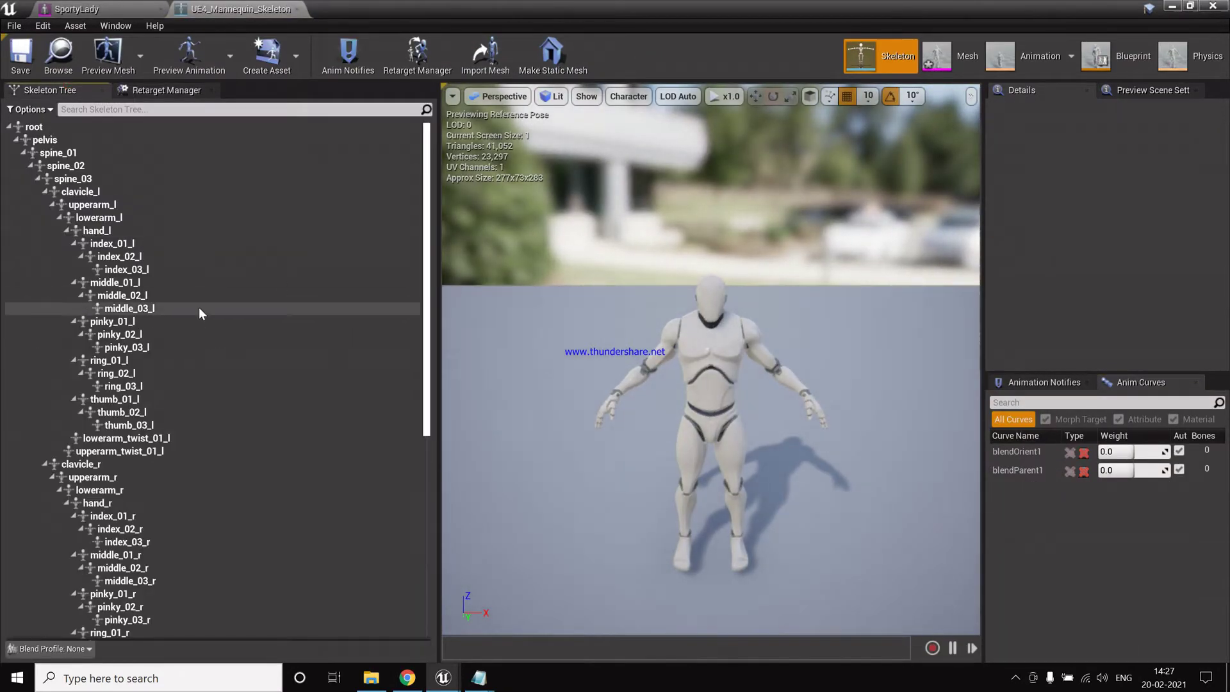
scroll(109, 167, "down", 10)
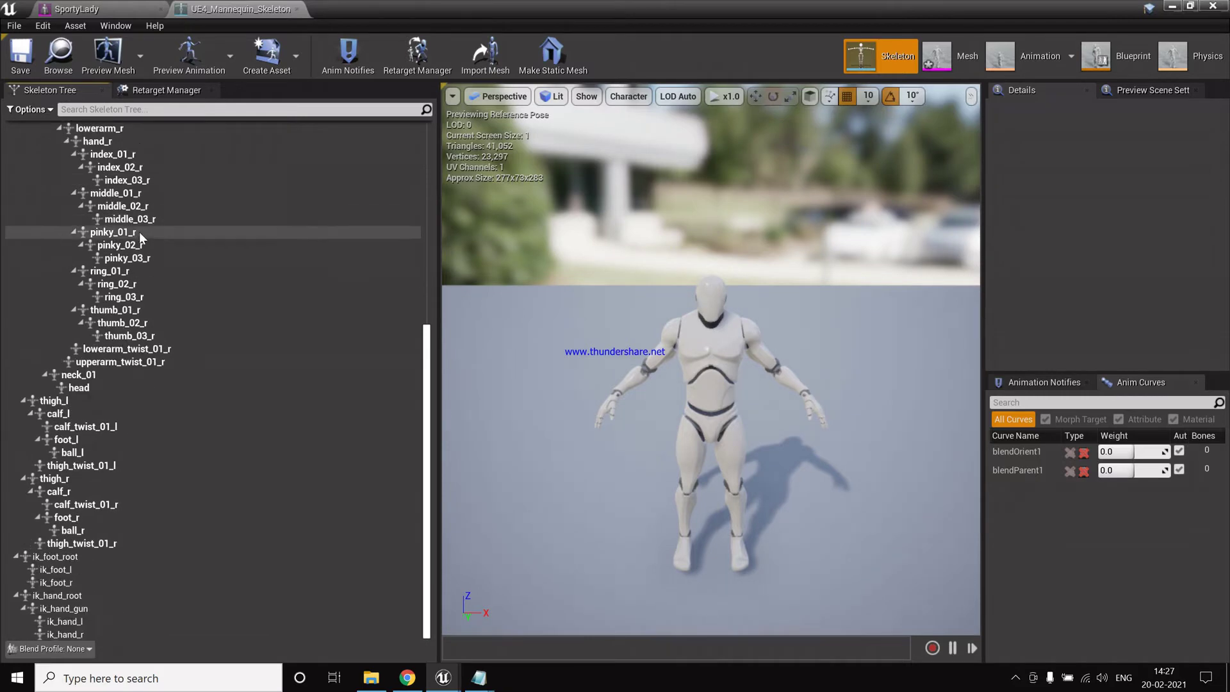
scroll(142, 241, "up", 10)
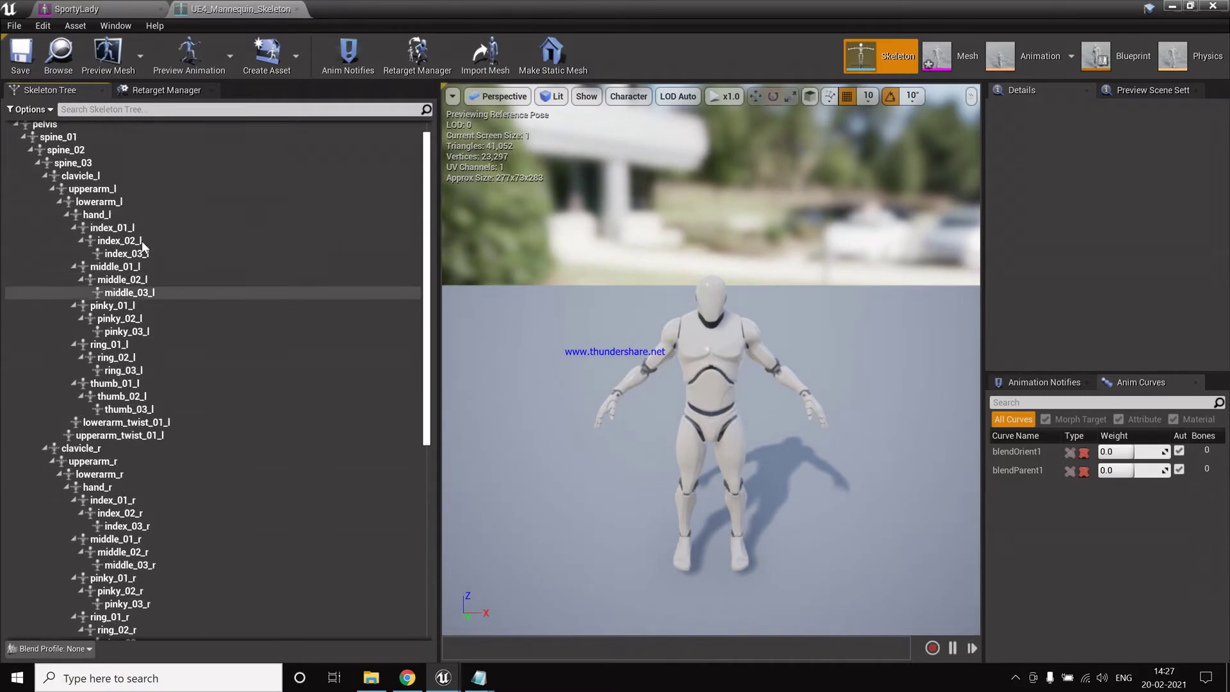
left_click_drag(437, 287, 322, 277)
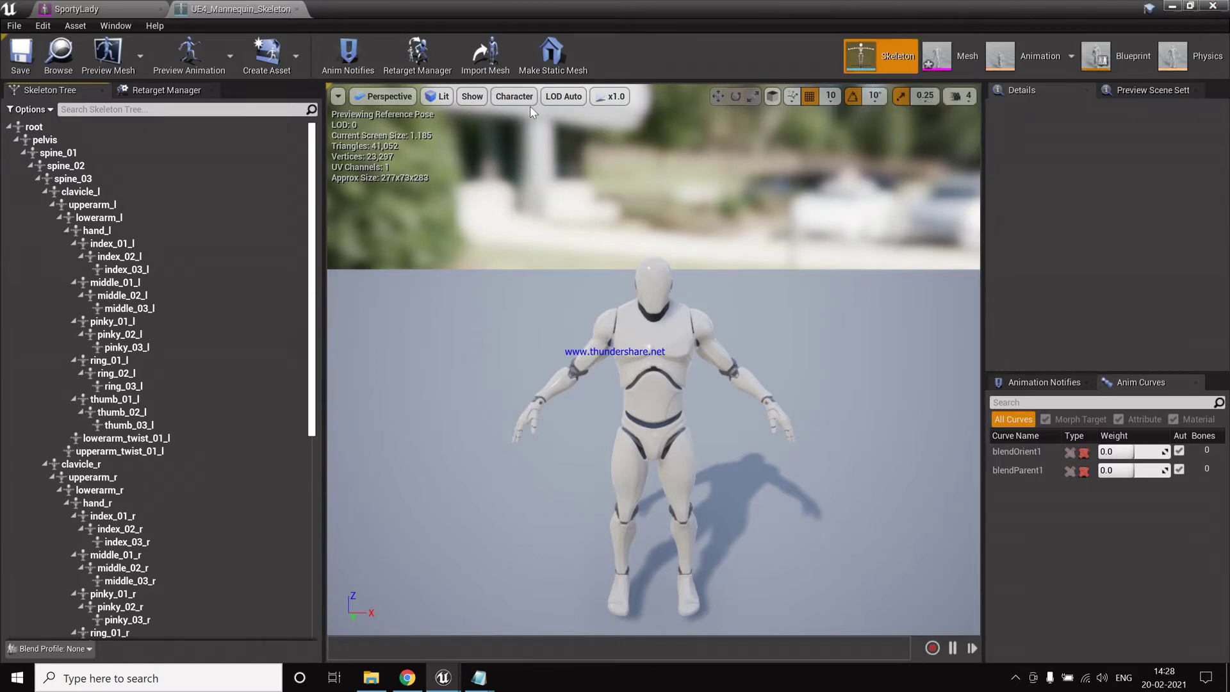
In Retarget Manager, select the Humanoid rig and AutoMap the mannequin's bones.
left_click(172, 91)
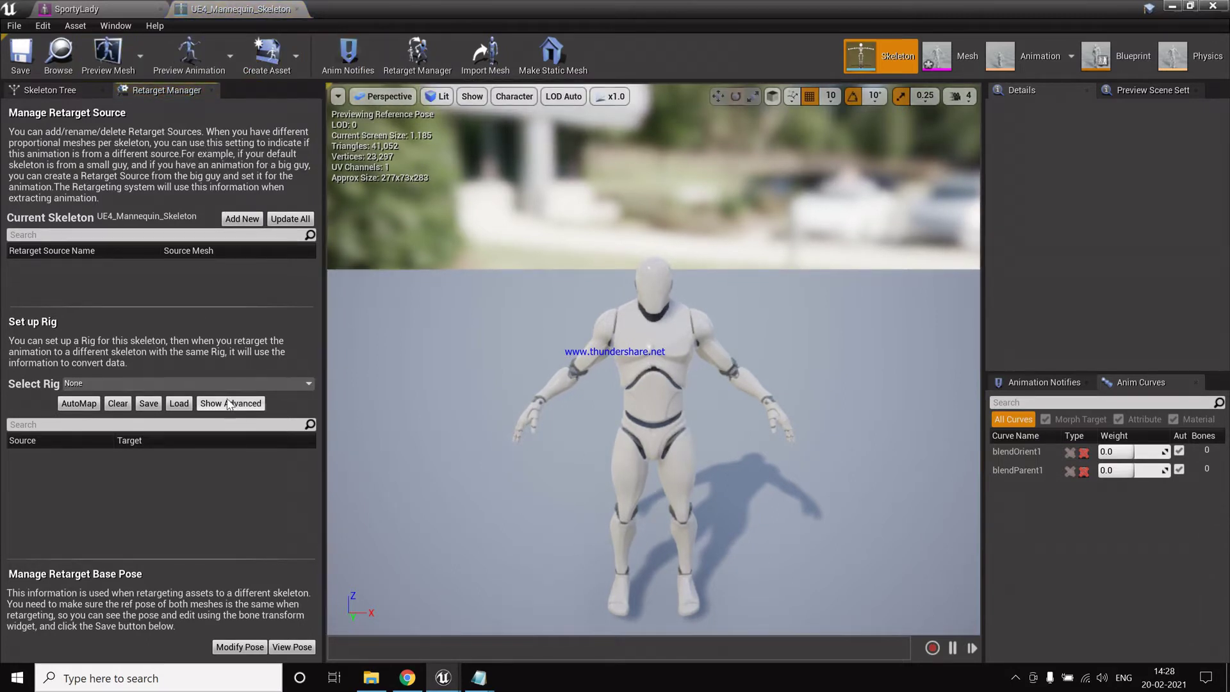
left_click(255, 383)
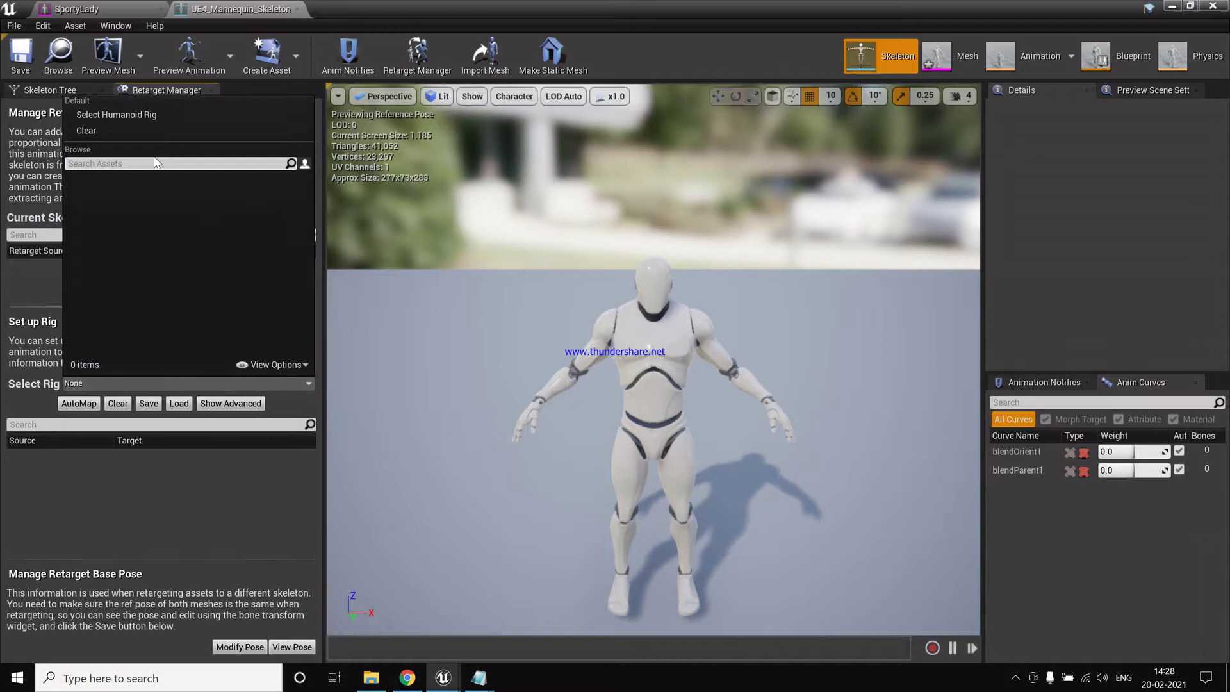
left_click(119, 124)
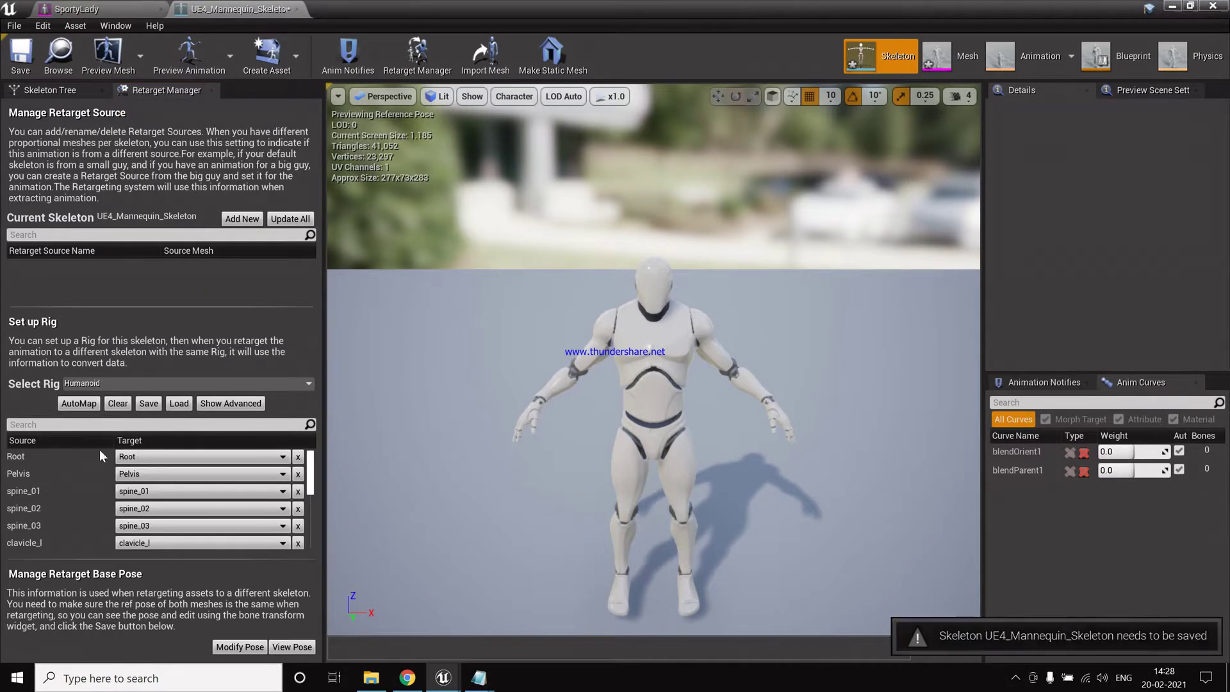
left_click(79, 404)
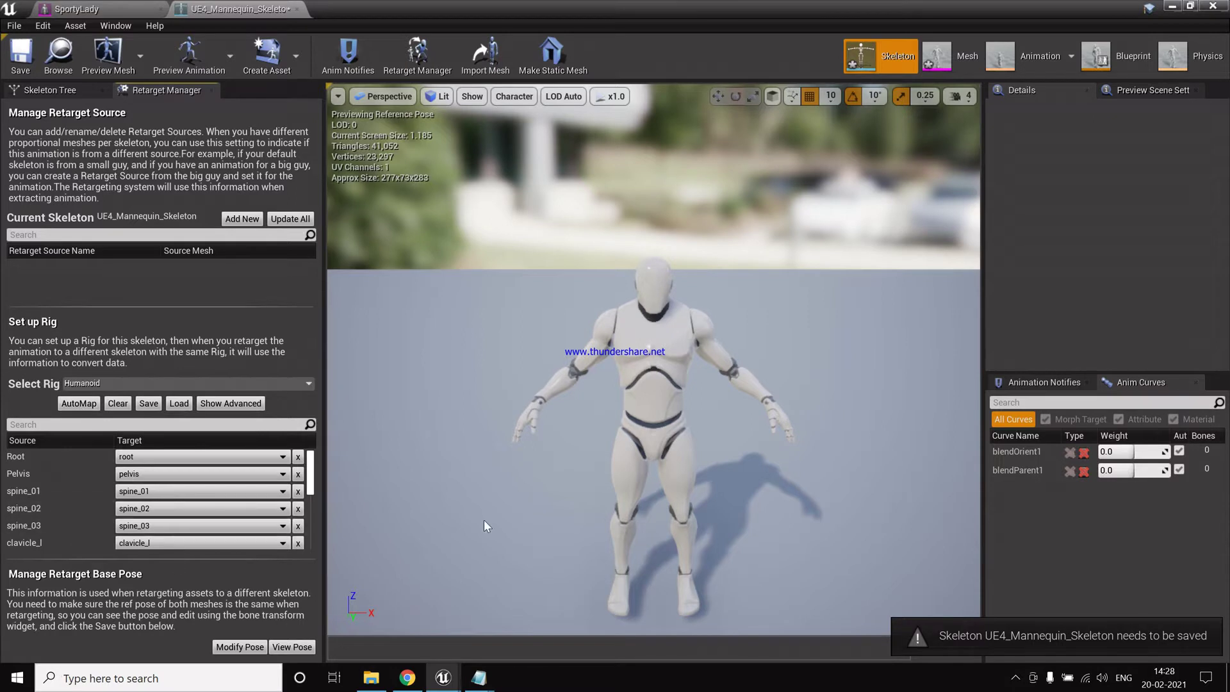
Rotate upperarm_l and upperarm_r up to put the mannequin in a T-pose.
left_click(593, 368)
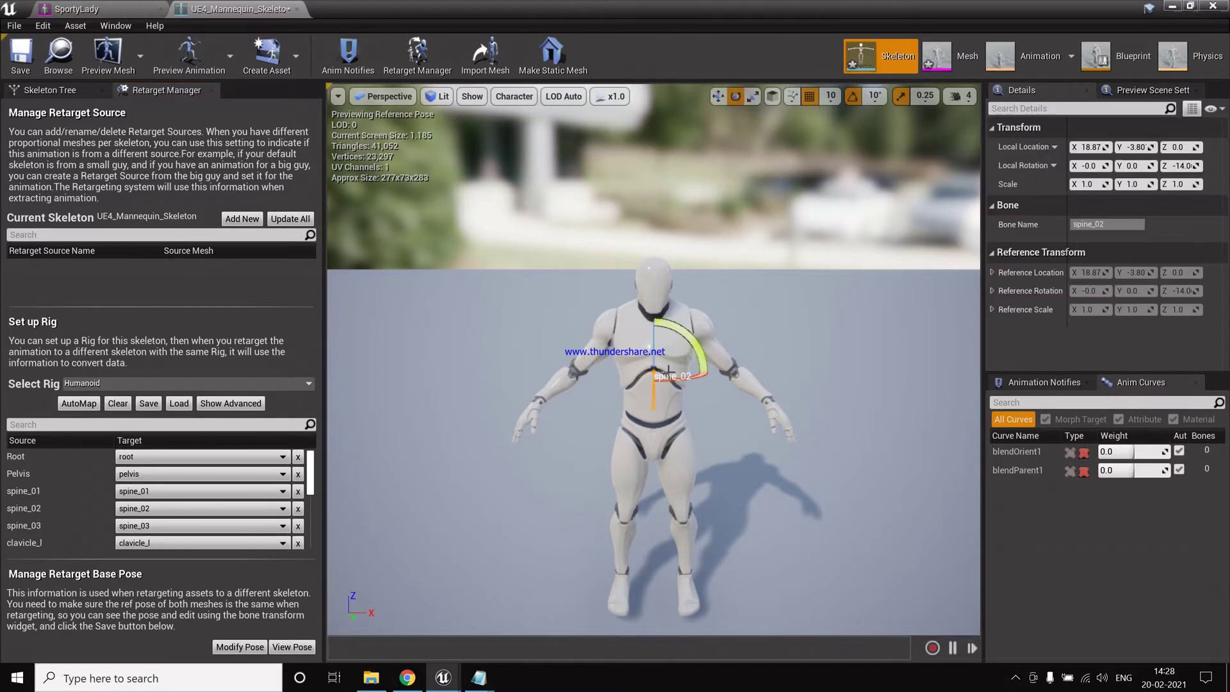
left_click(720, 352)
left_click_drag(713, 272, 740, 321)
left_click(590, 321)
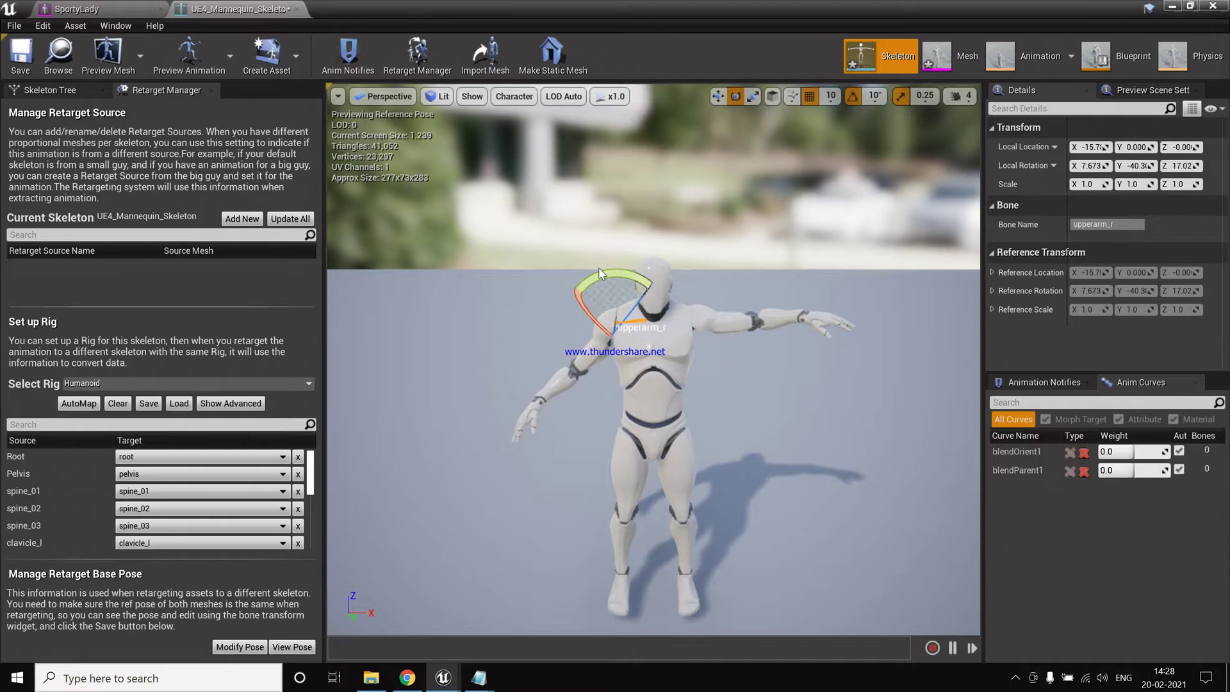
left_click_drag(631, 274, 663, 304)
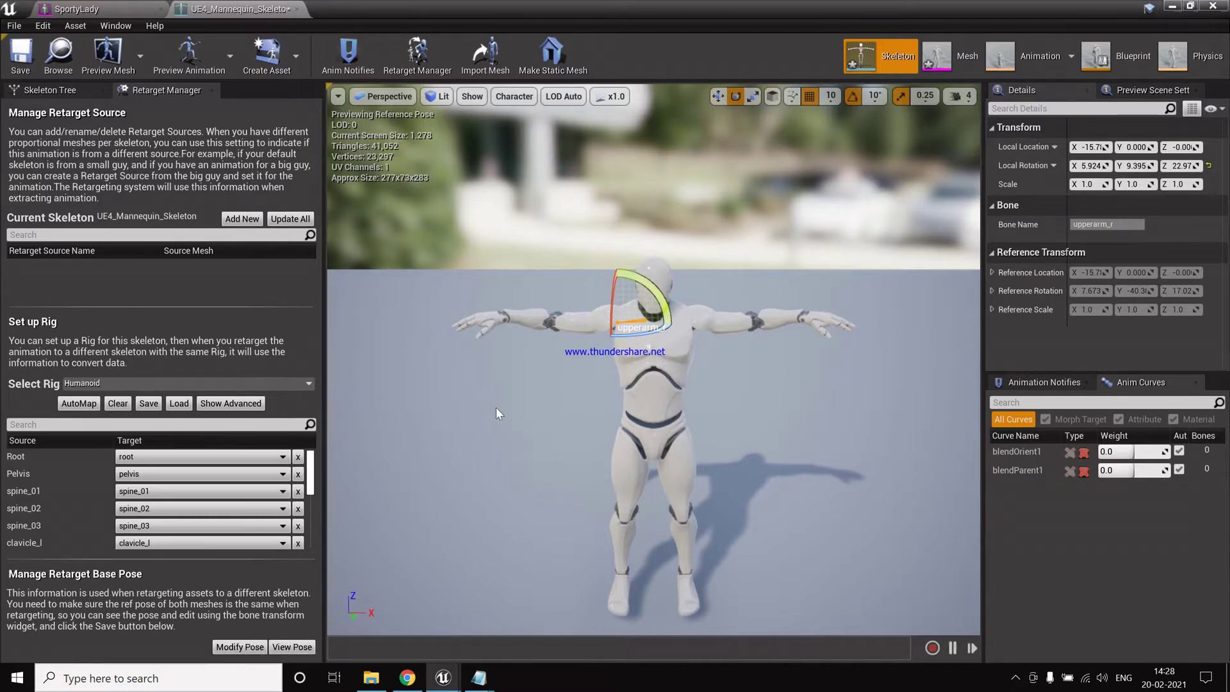
left_click(509, 398)
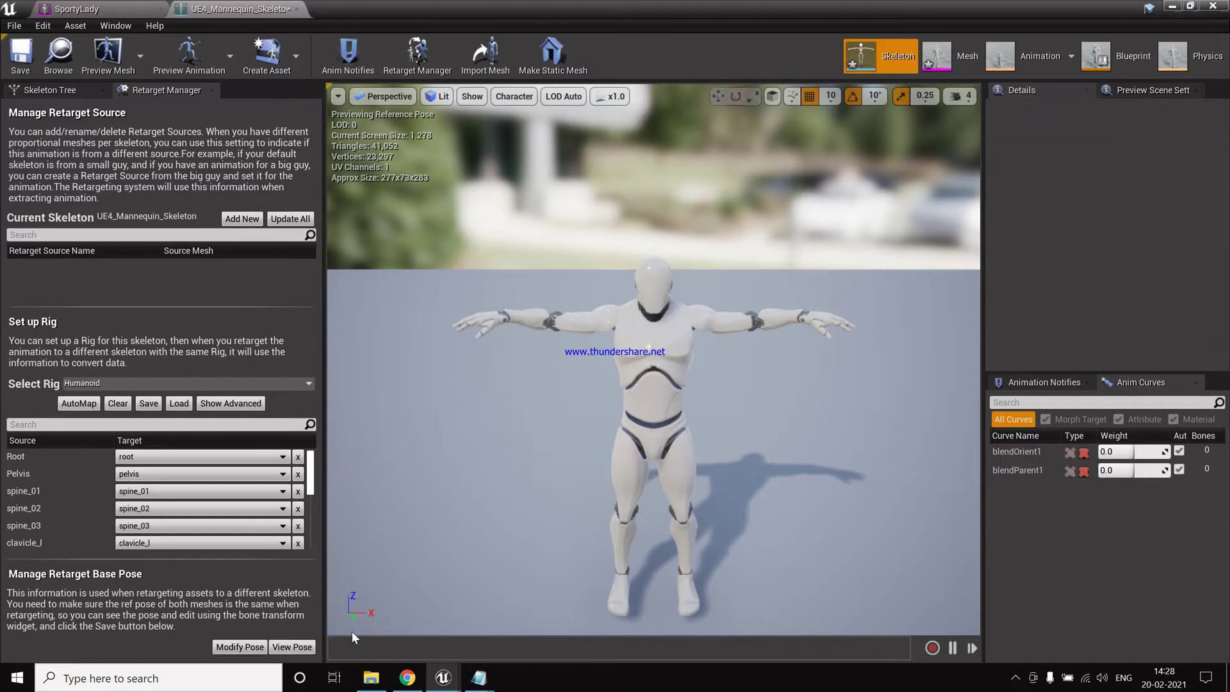
Store the T-pose as the retarget base pose with Use Current Pose, check it, and save the skeleton.
left_click(258, 648)
left_click(318, 568)
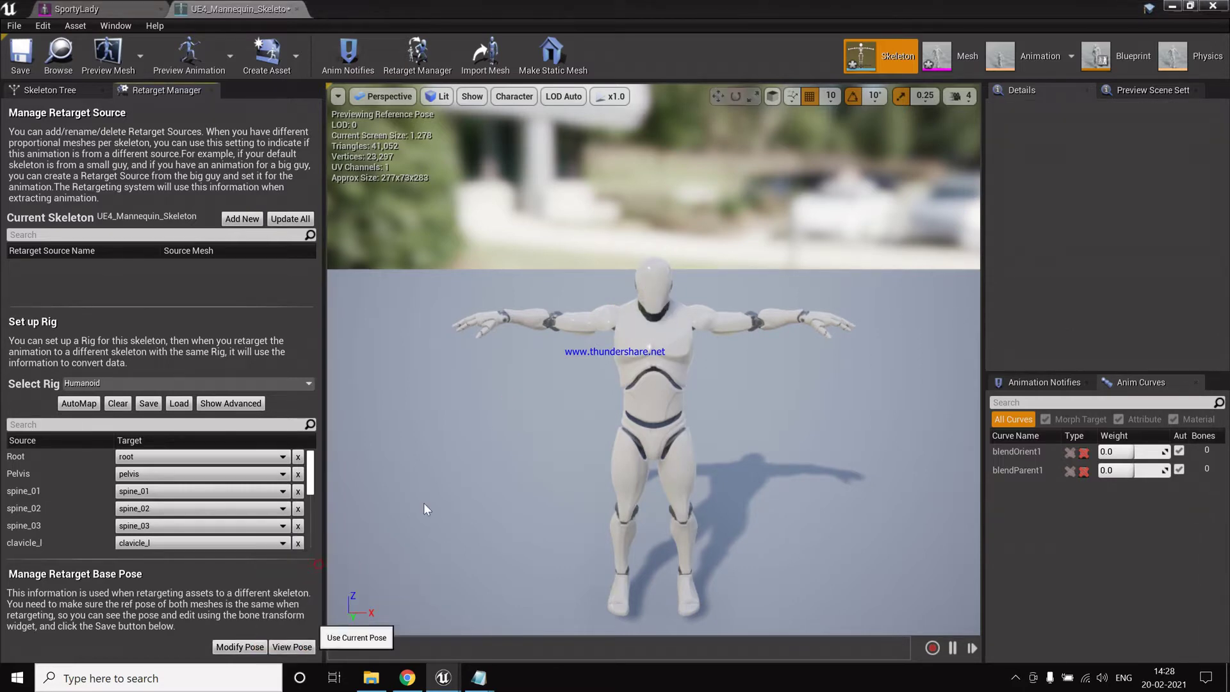
left_click(295, 643)
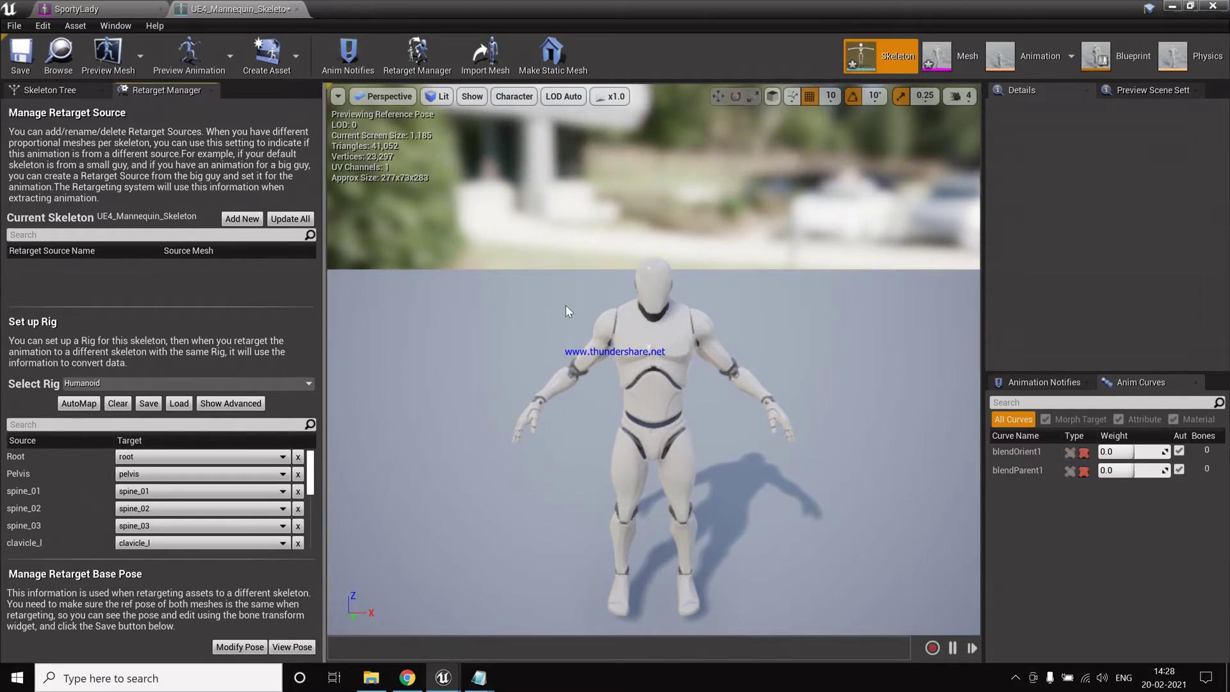
left_click(294, 647)
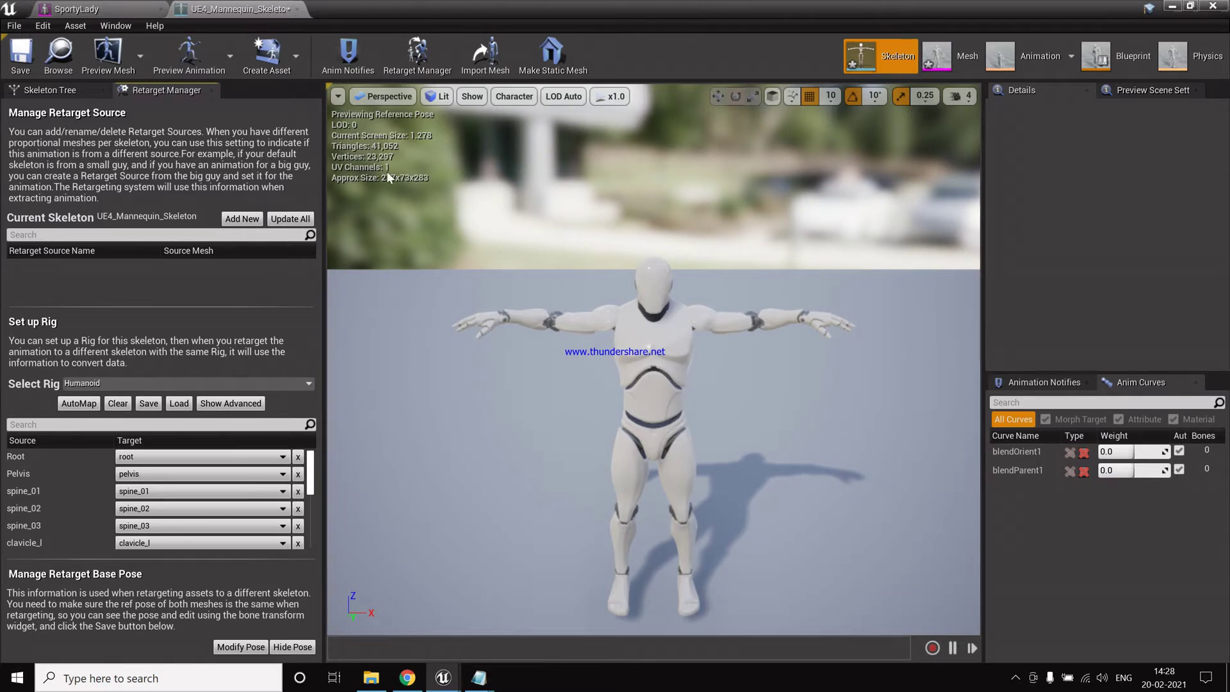
left_click(21, 56)
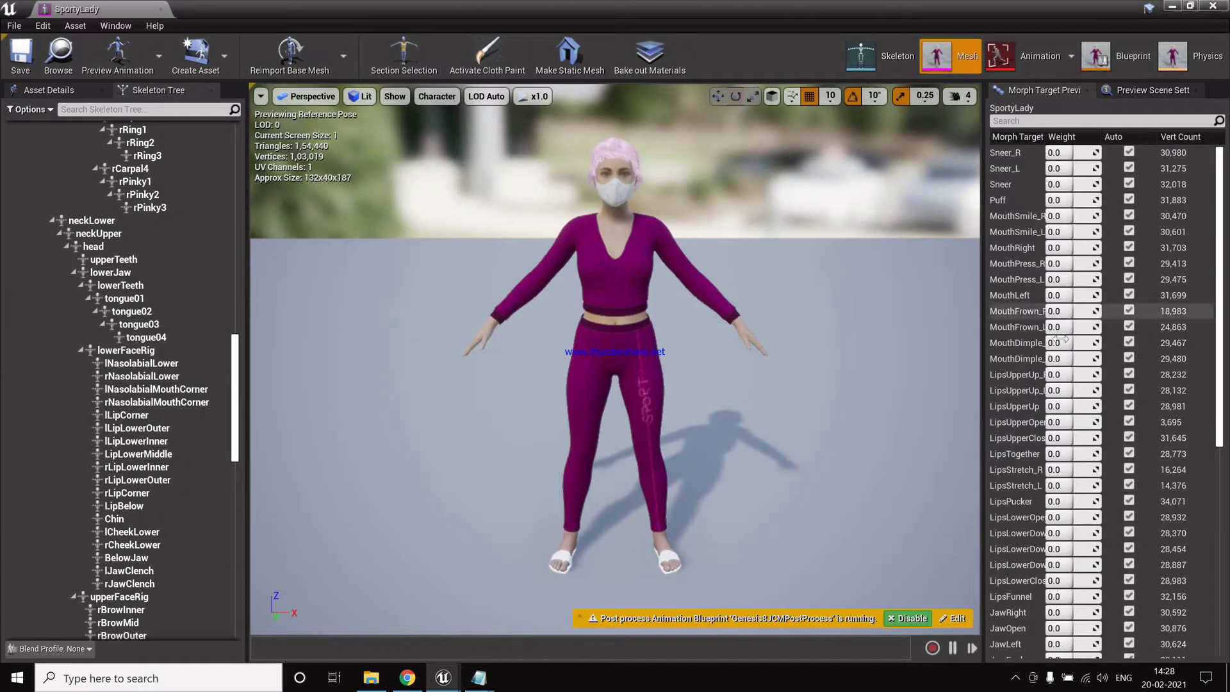
Open SportyLady's skeleton in Skeleton mode and choose the Humanoid rig in Retarget Manager.
scroll(161, 336, "up", 9)
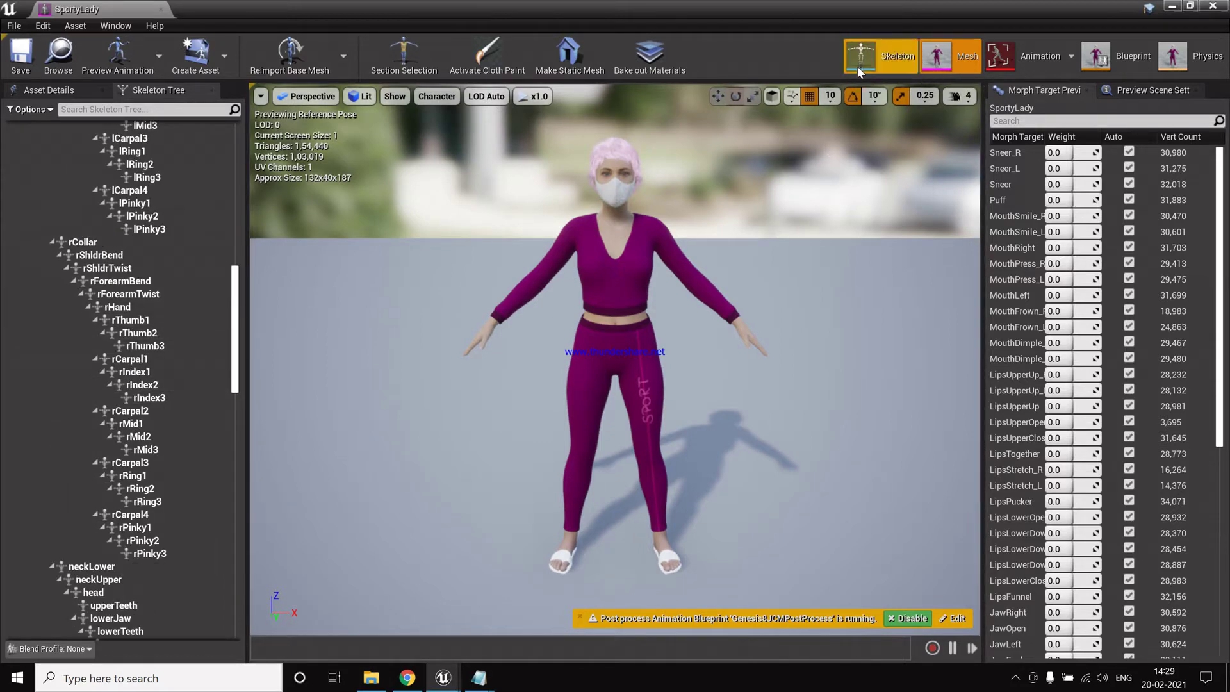
left_click(879, 56)
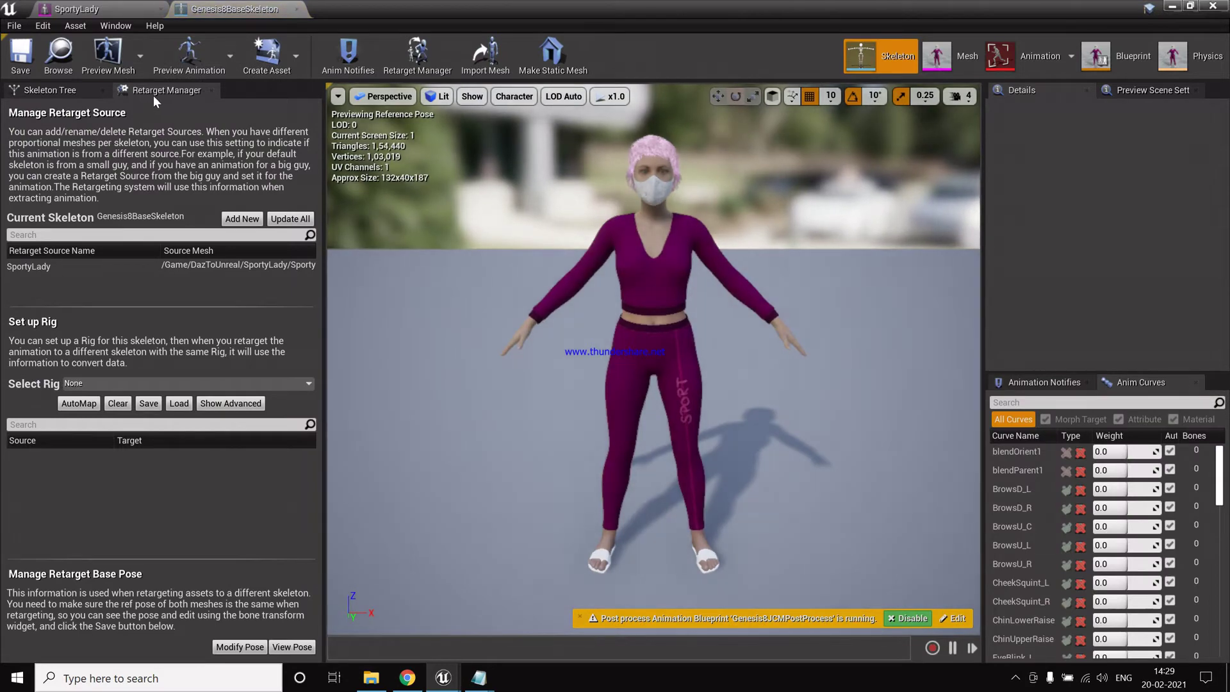
left_click(189, 383)
left_click(121, 117)
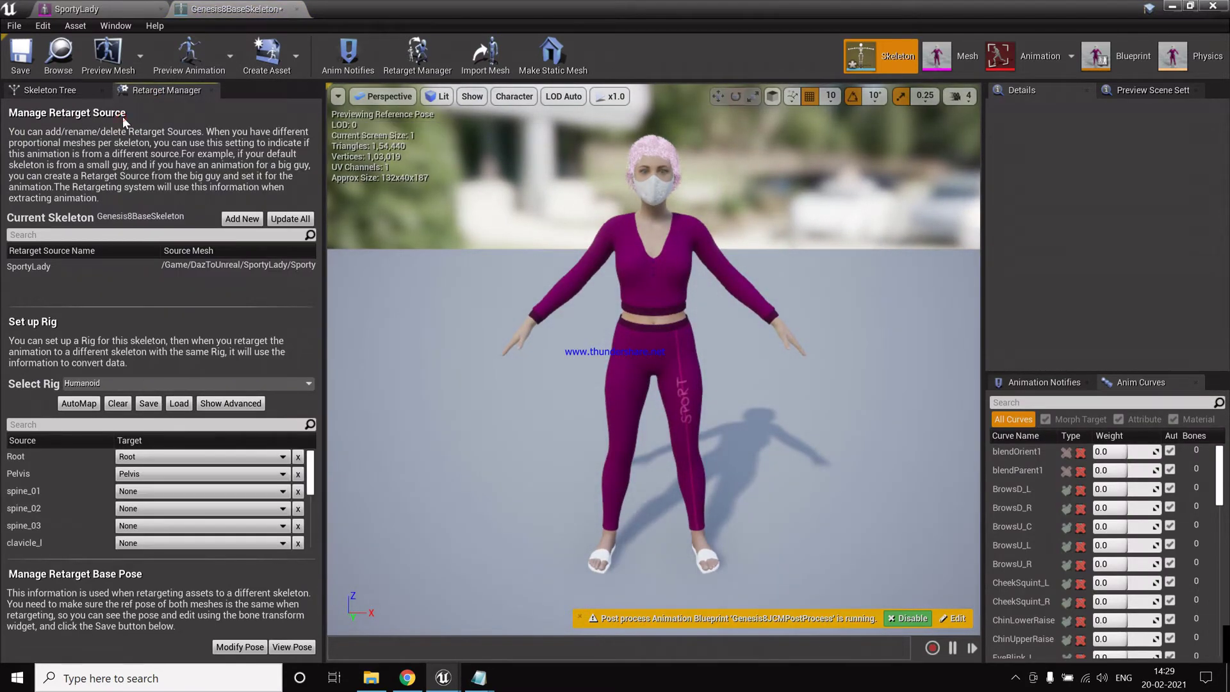
left_click(175, 457)
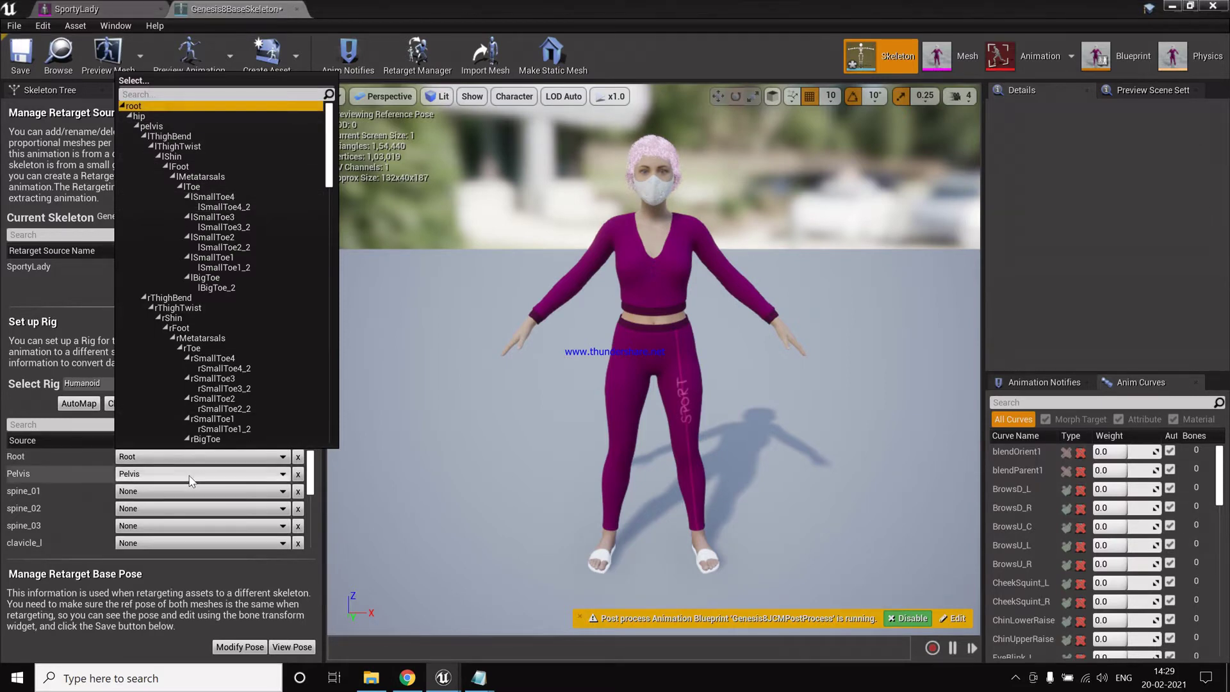
left_click(193, 503)
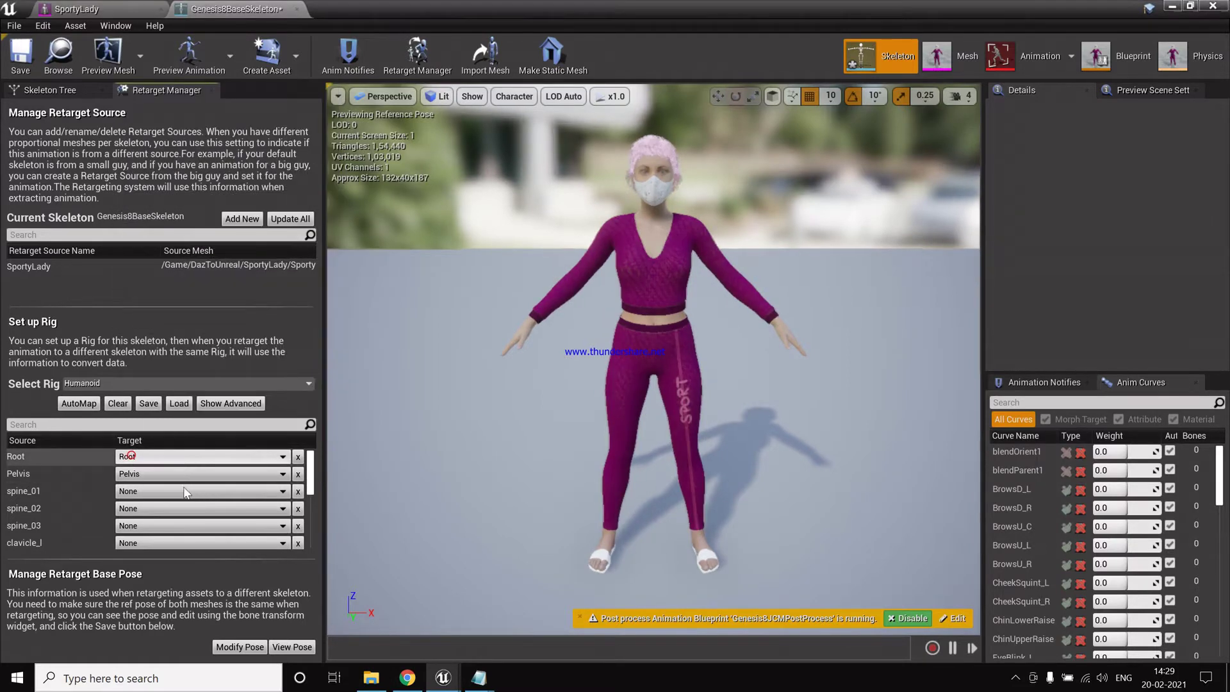
mouse_move(478, 677)
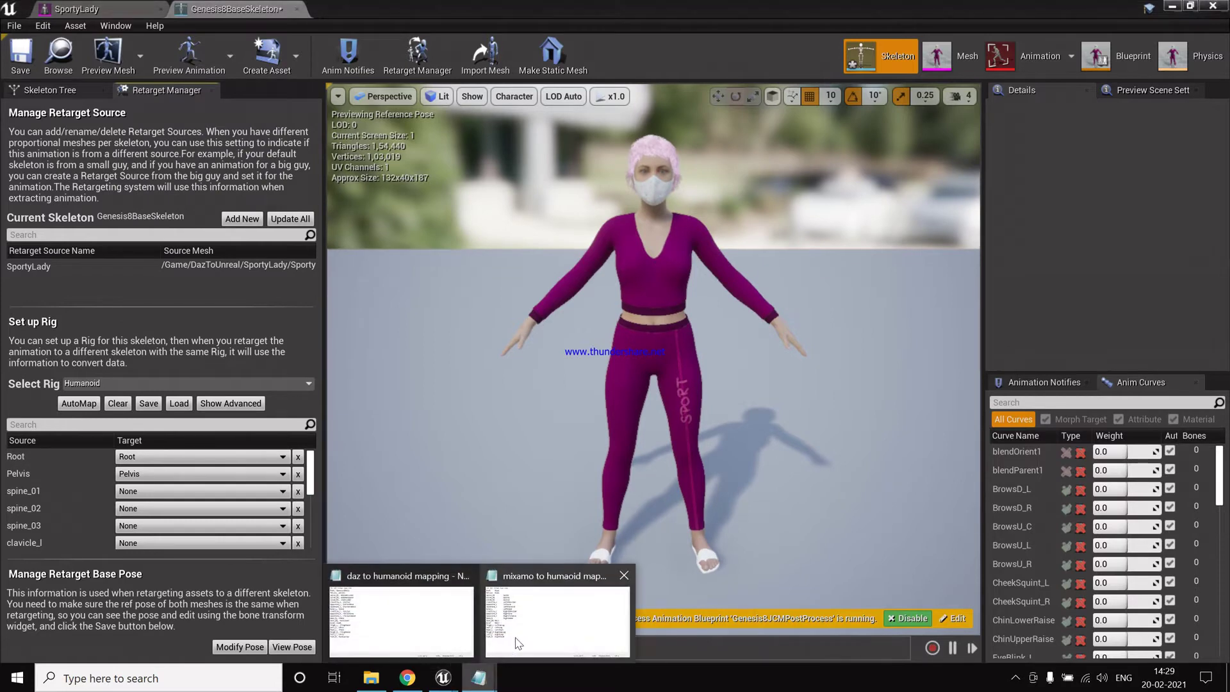
mouse_move(519, 643)
mouse_move(412, 606)
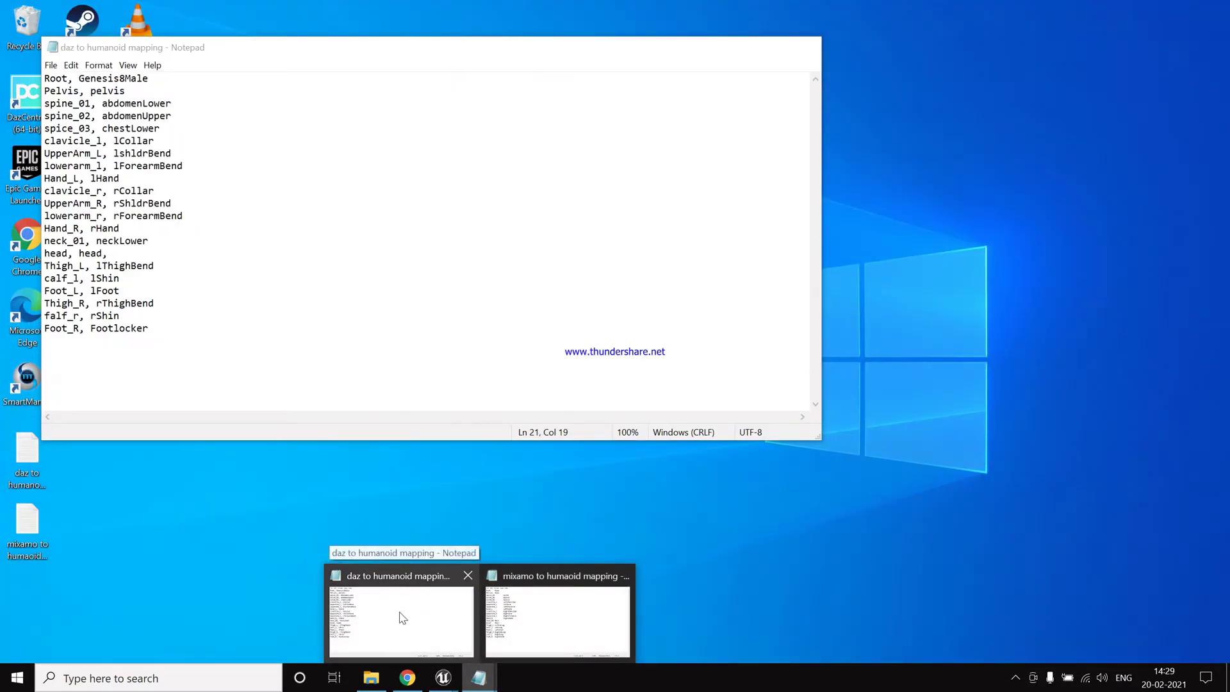
left_click(403, 617)
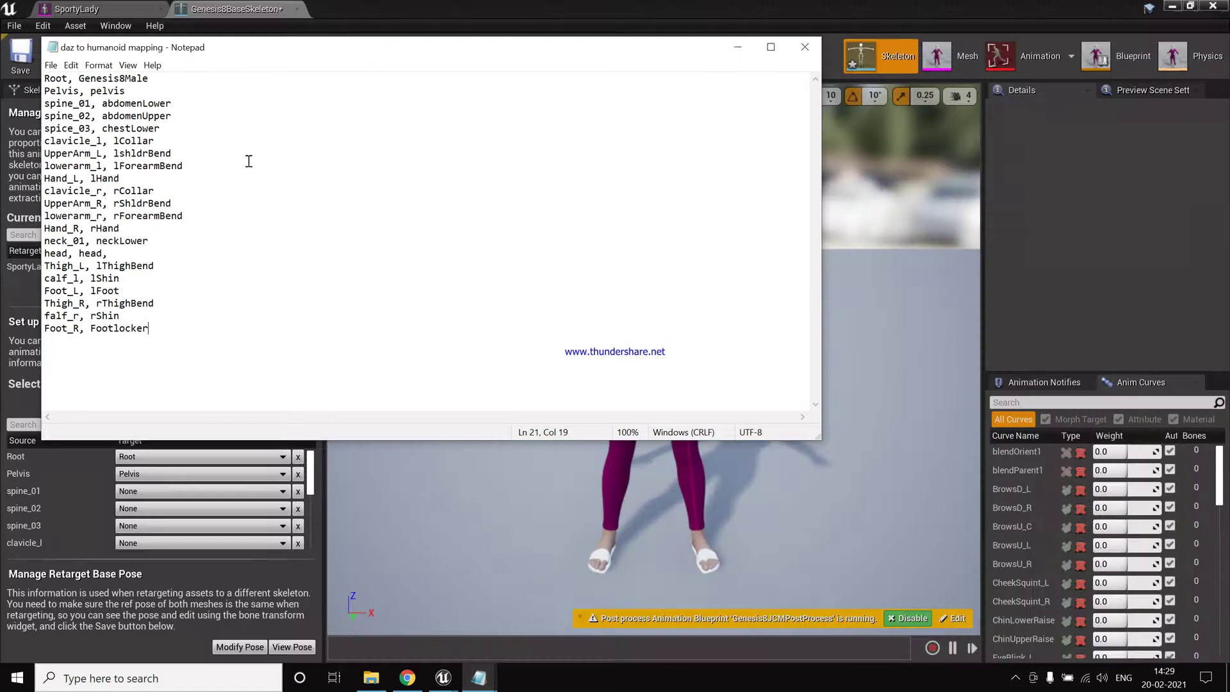
left_click_drag(287, 56, 949, 72)
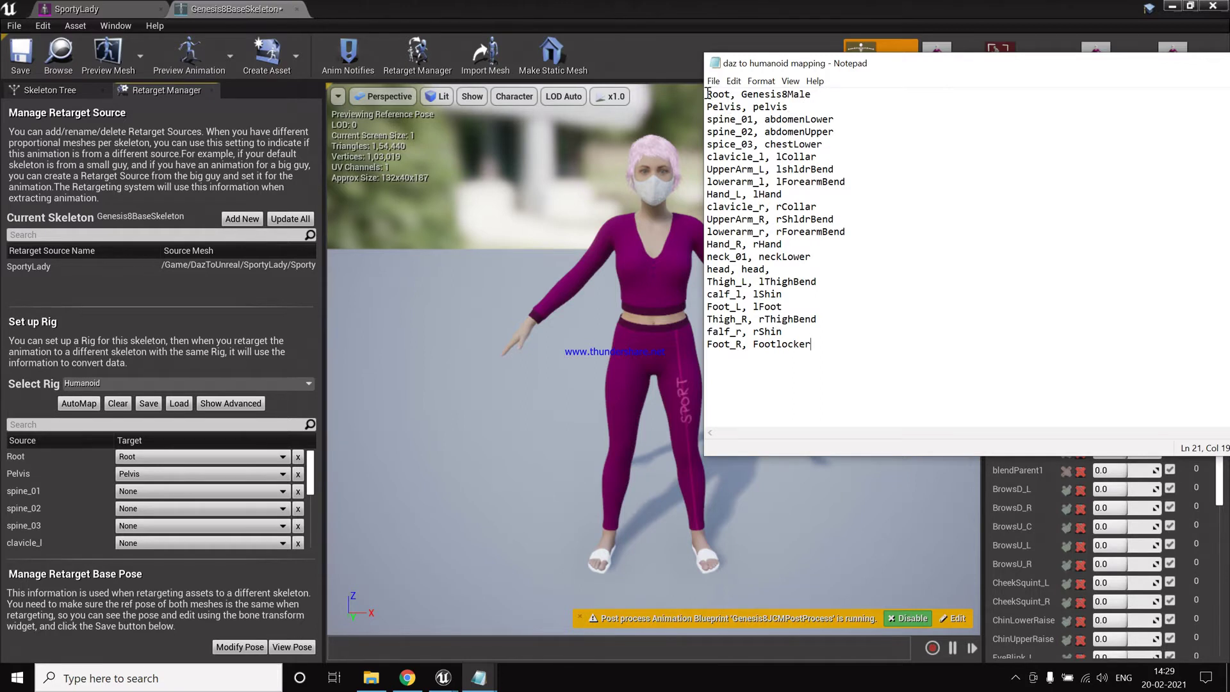
left_click(251, 403)
scroll(211, 487, "down", 5)
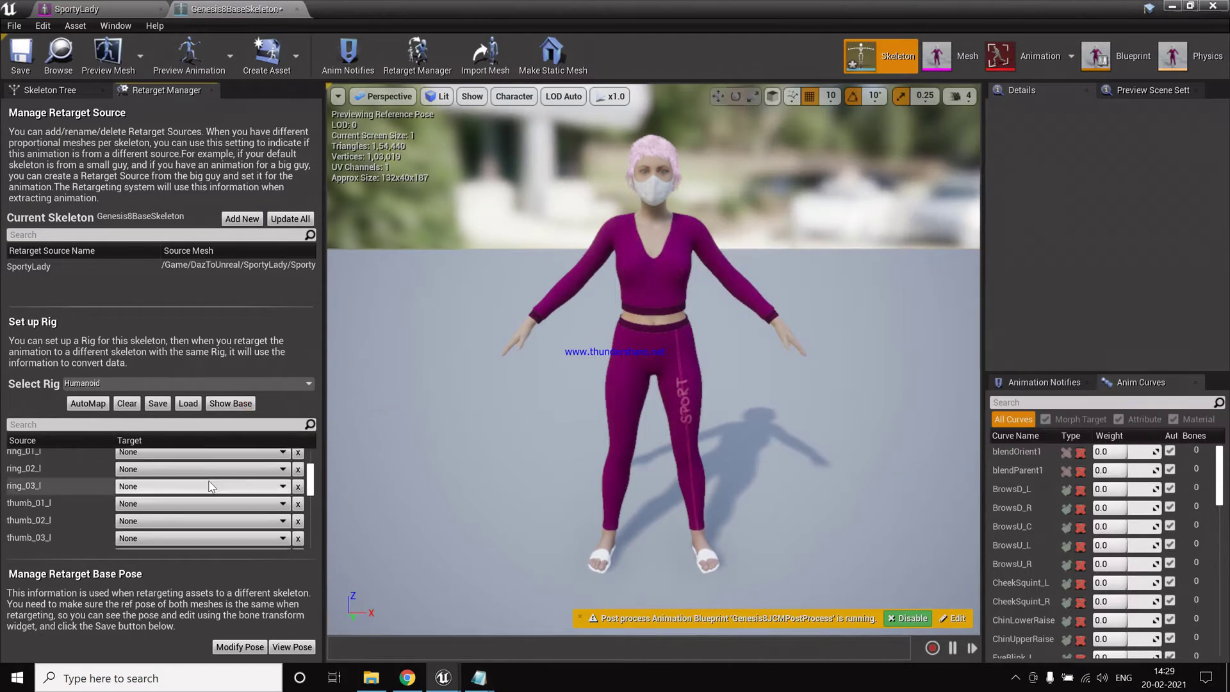
scroll(212, 487, "down", 3)
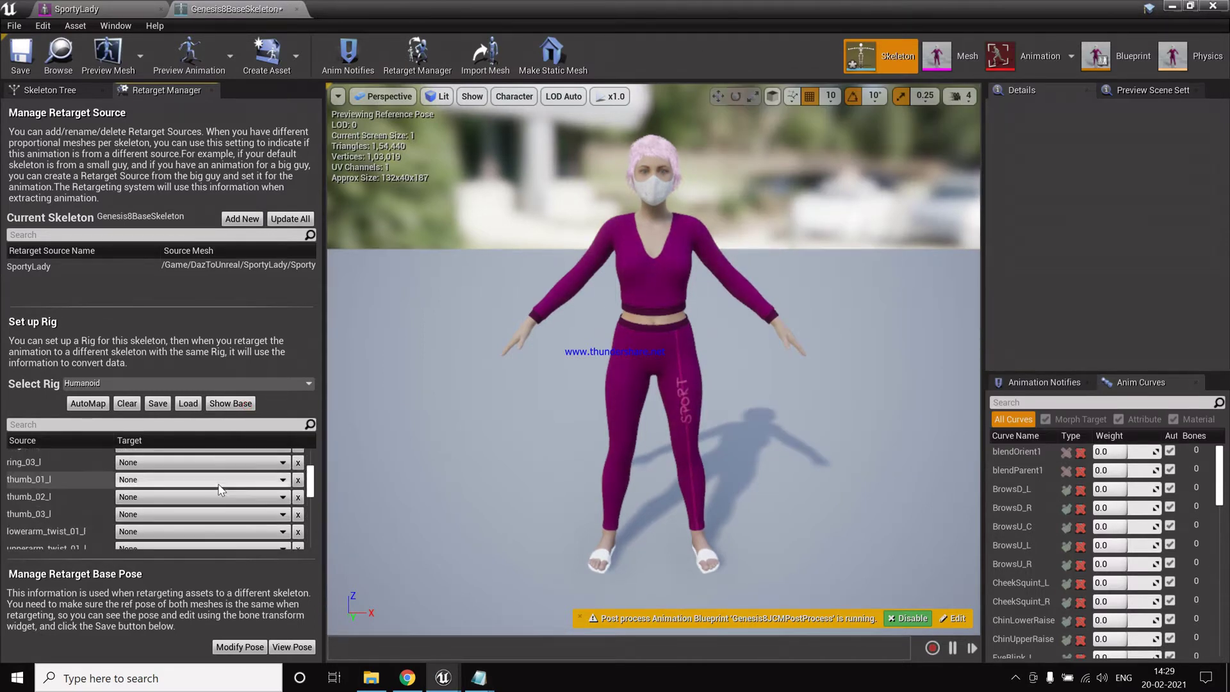
scroll(220, 490, "up", 3)
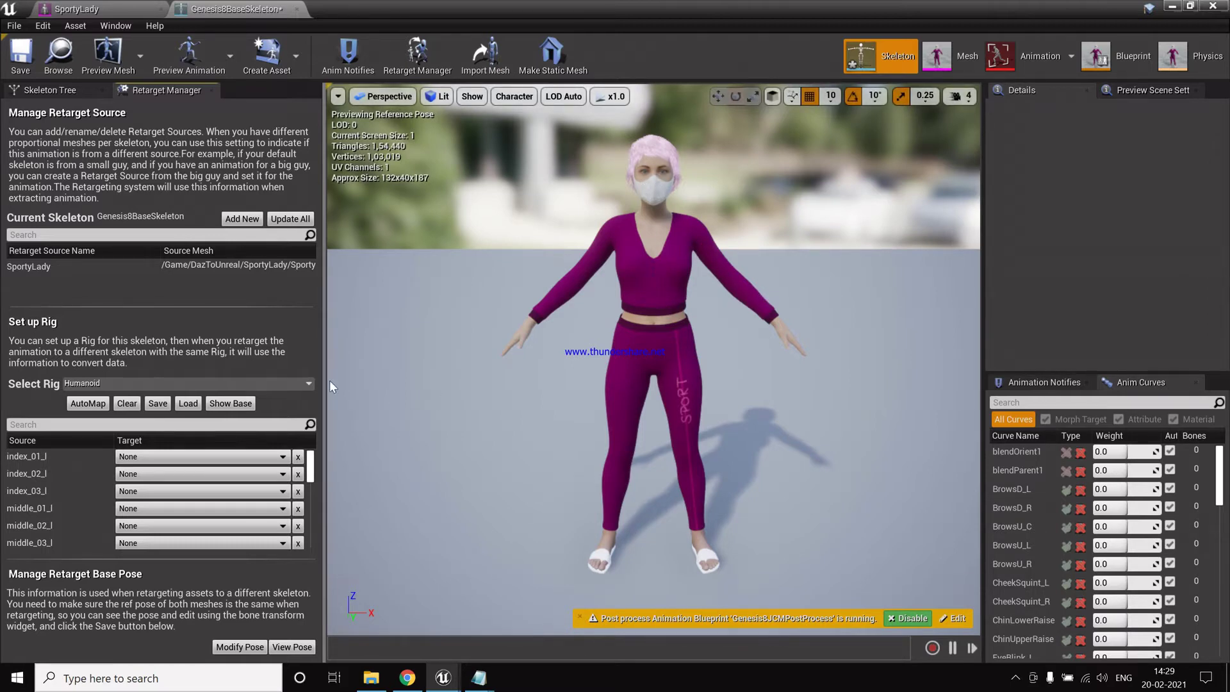
left_click(230, 403)
scroll(192, 474, "down", 5)
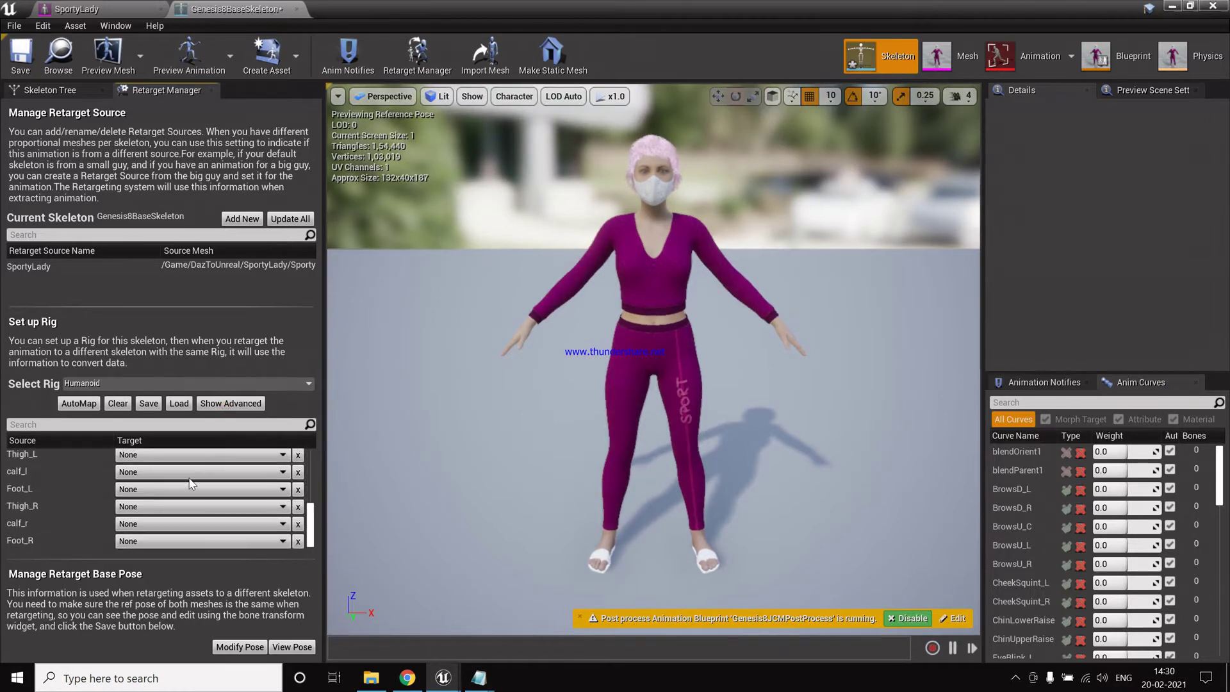
scroll(199, 455, "up", 2)
left_click(230, 403)
scroll(190, 507, "down", 3)
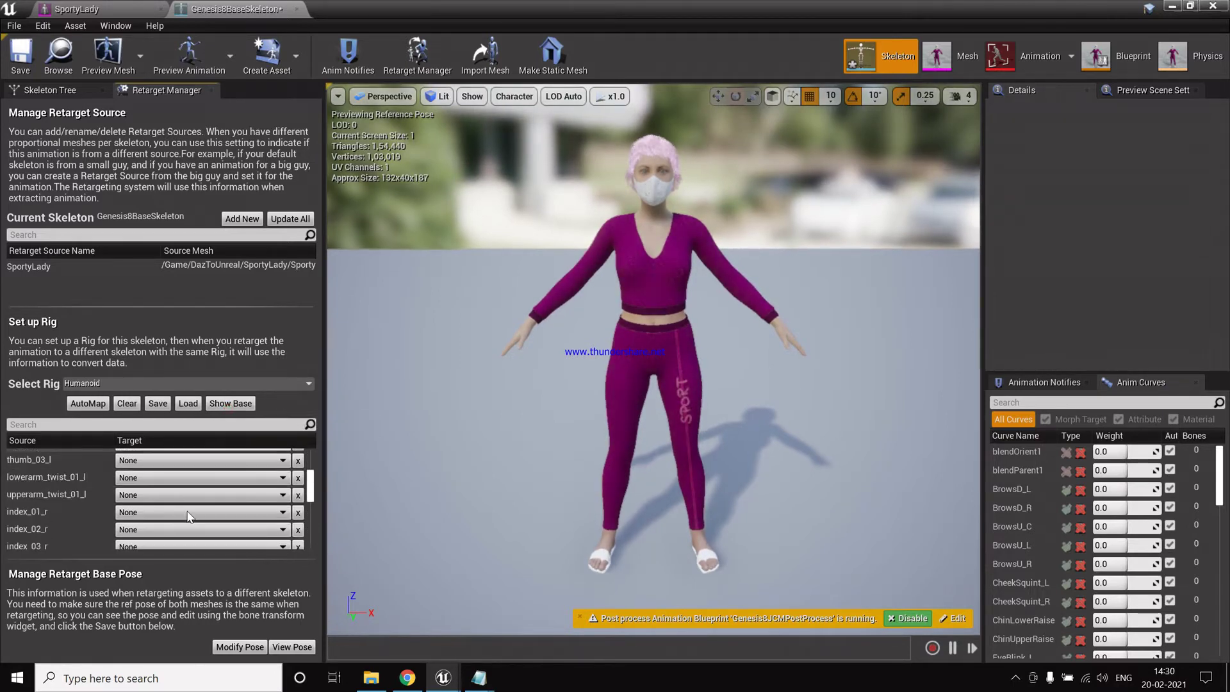
scroll(189, 513, "down", 8)
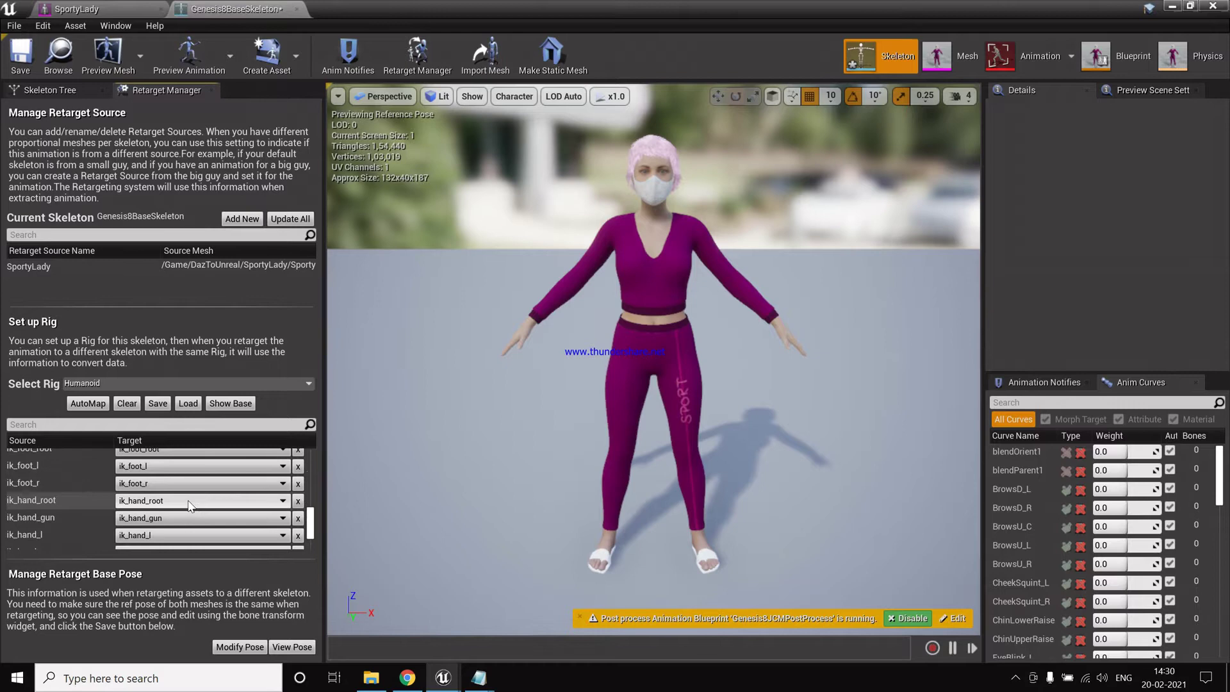
scroll(190, 506, "down", 3)
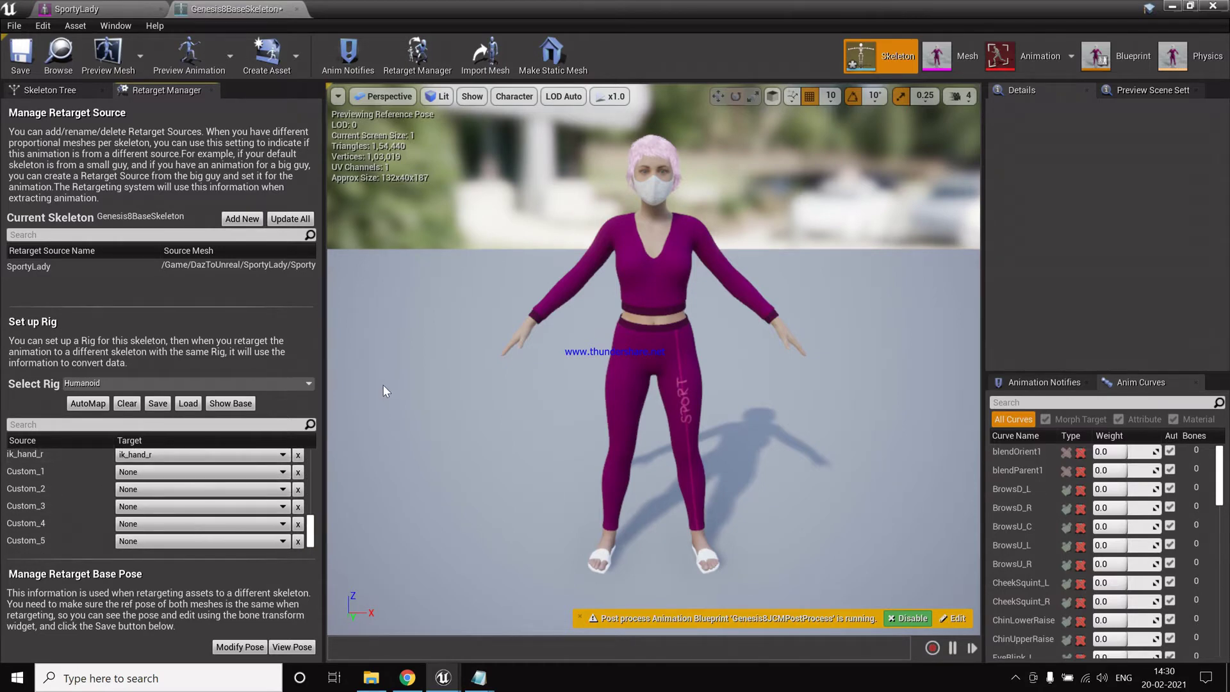
left_click(244, 403)
scroll(243, 482, "up", 6)
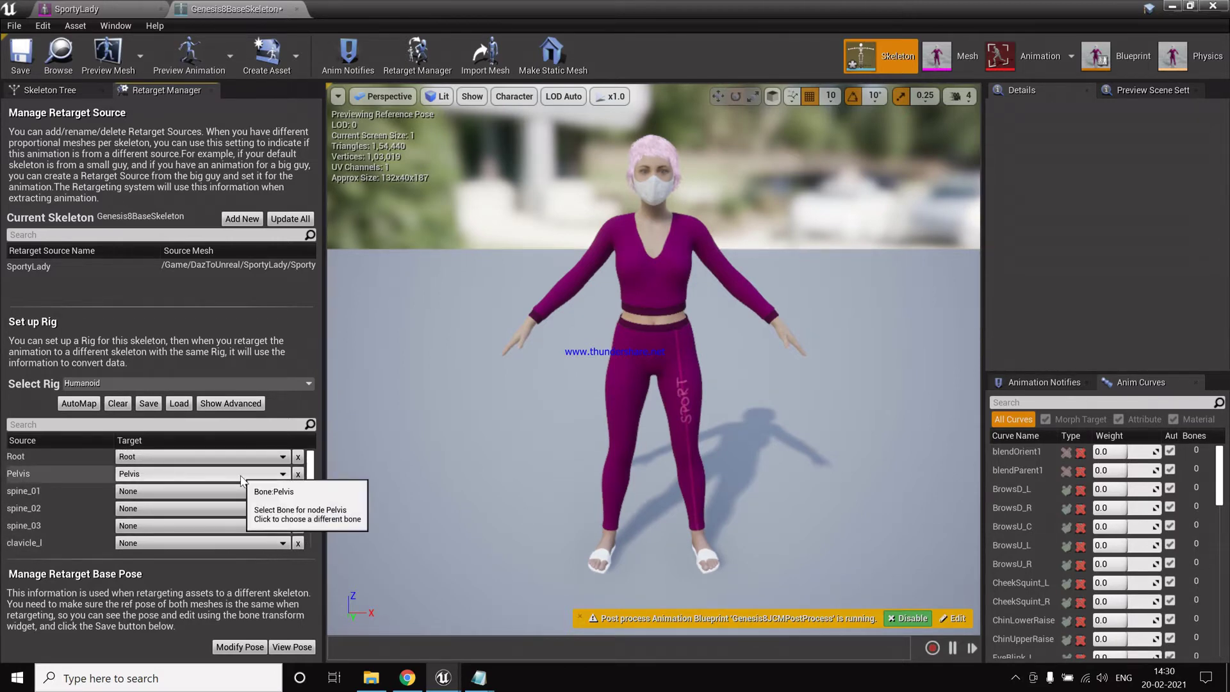
Following the Notepad bone mapping, set the Pelvis target to pelvis and begin mapping spine_01.
key("alt+Tab")
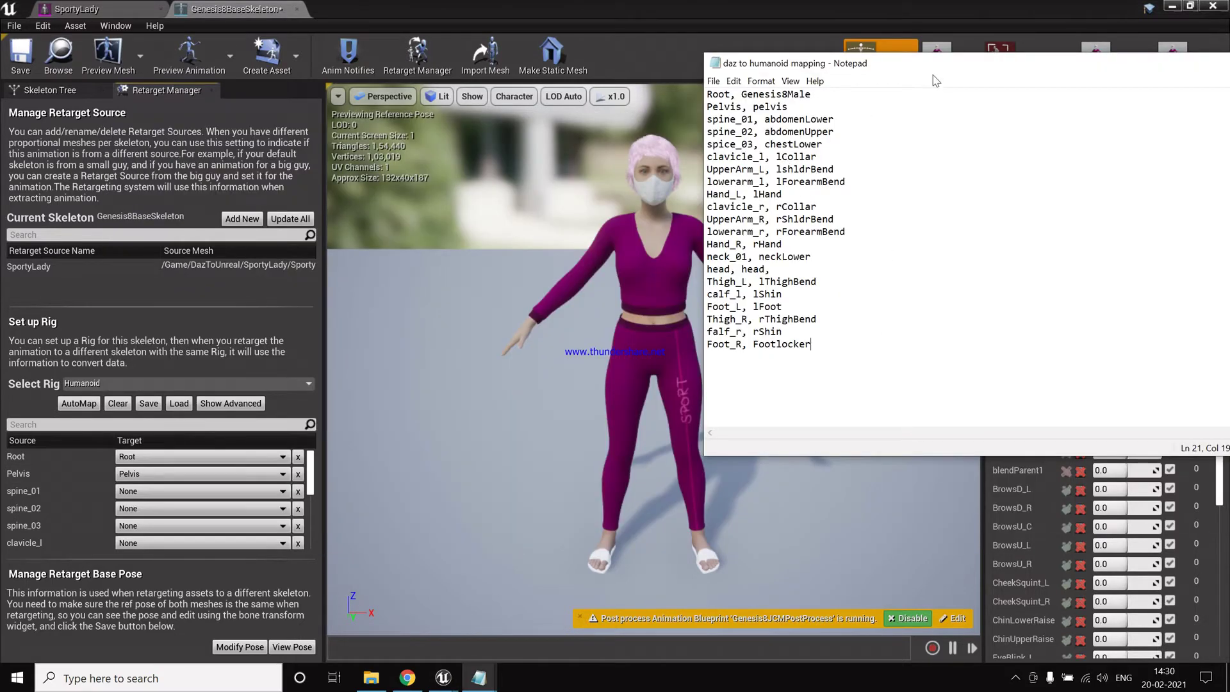
left_click_drag(947, 68, 1041, 101)
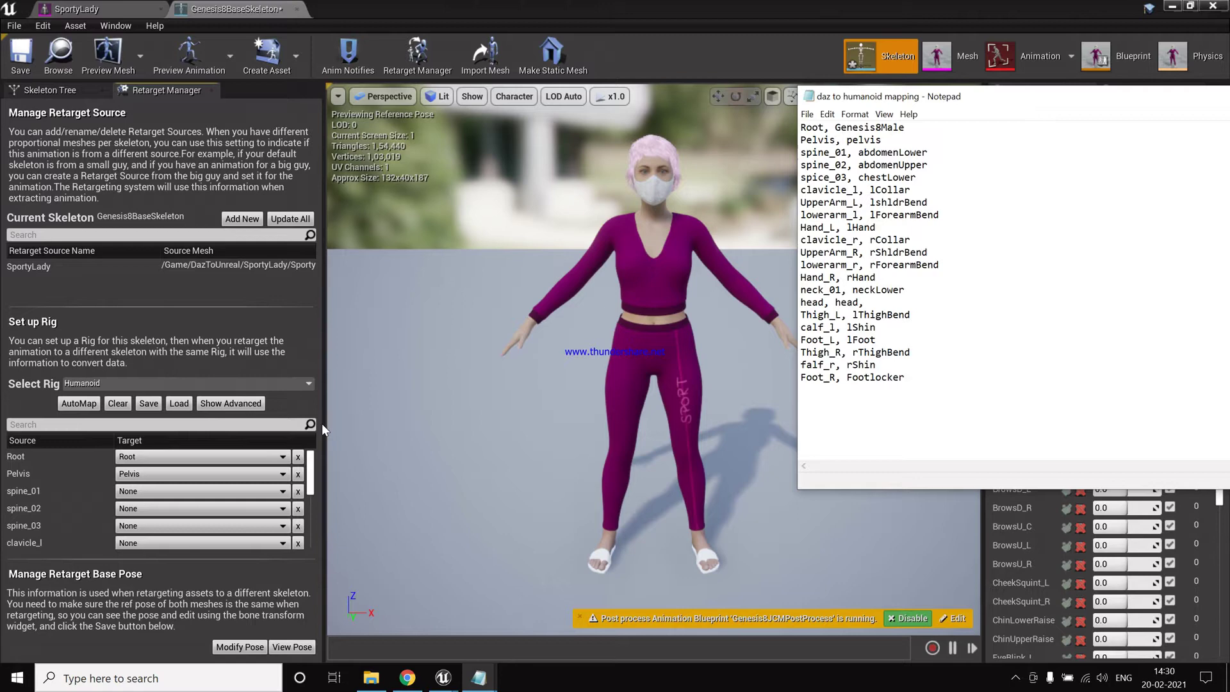
left_click(224, 479)
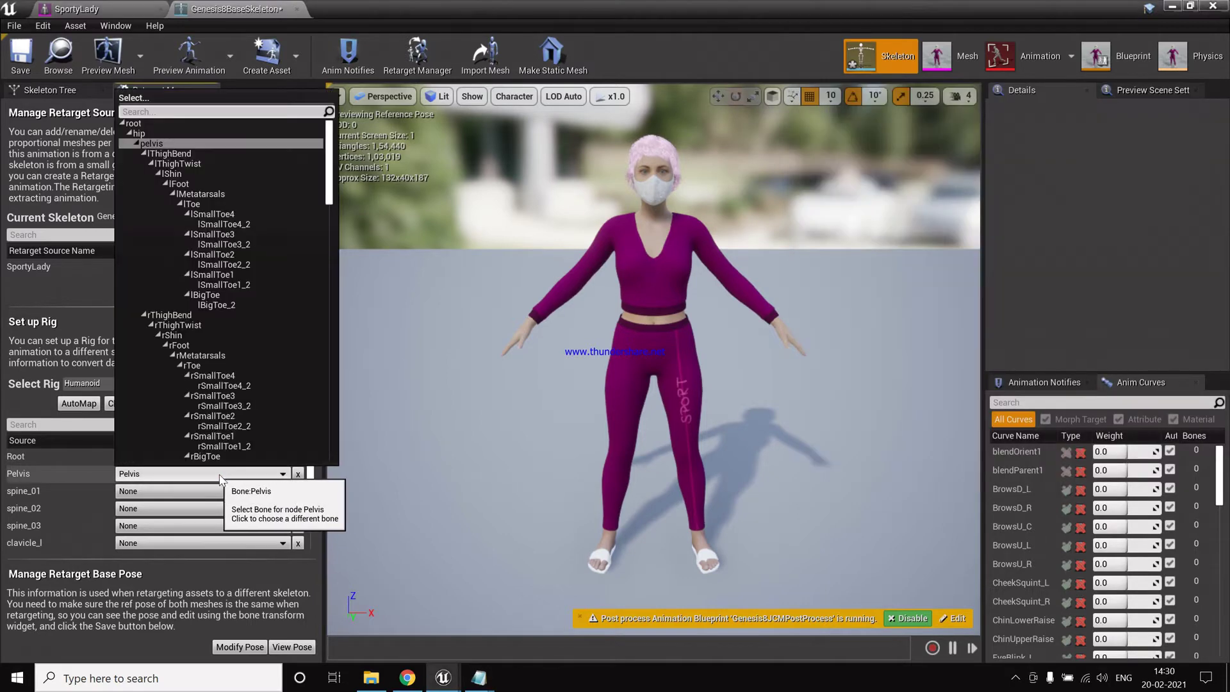
left_click(224, 479)
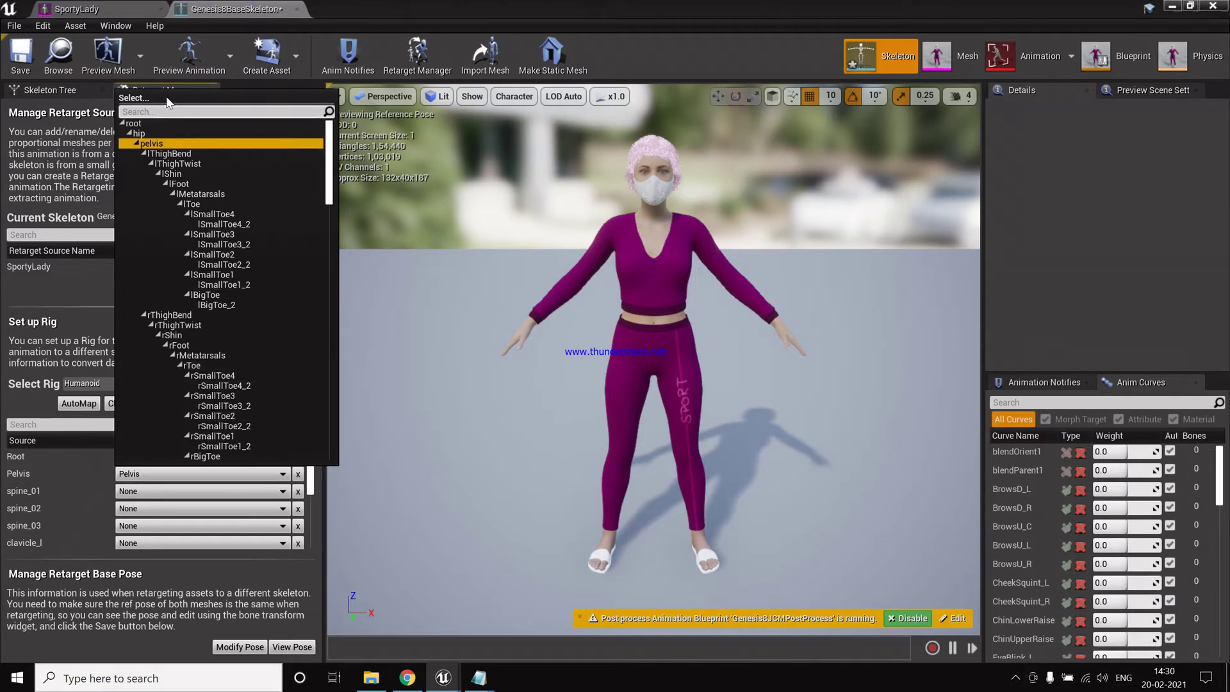
left_click(173, 471)
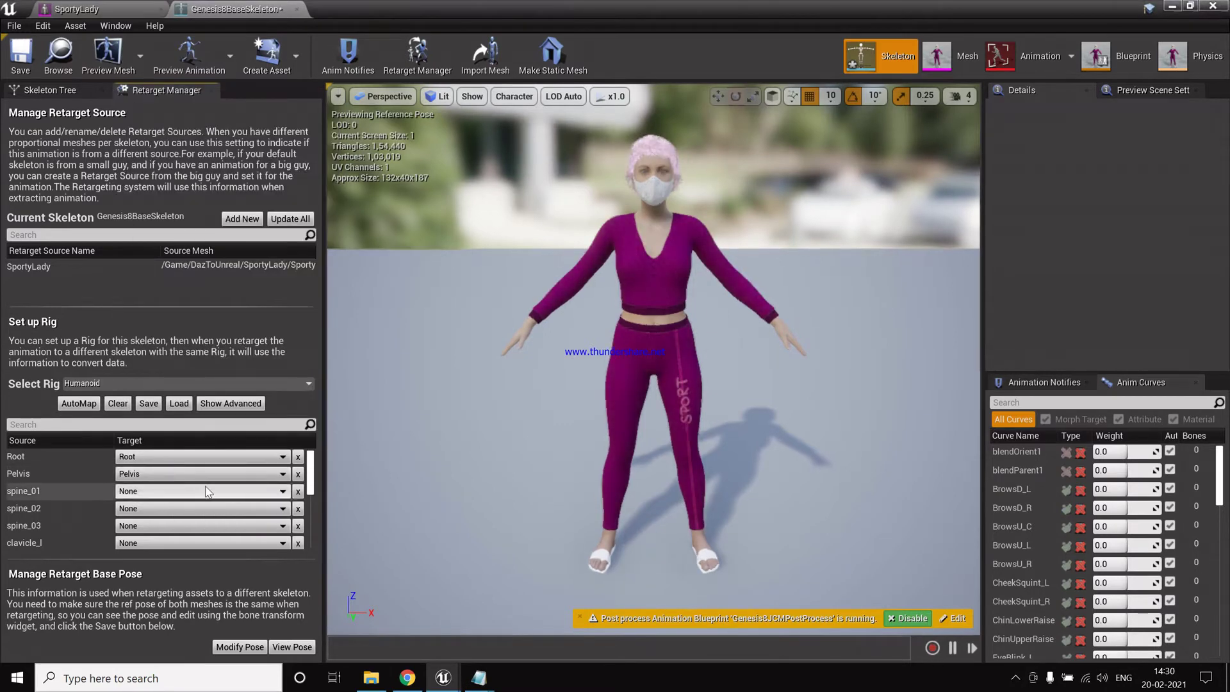
left_click(191, 492)
key("alt+Tab")
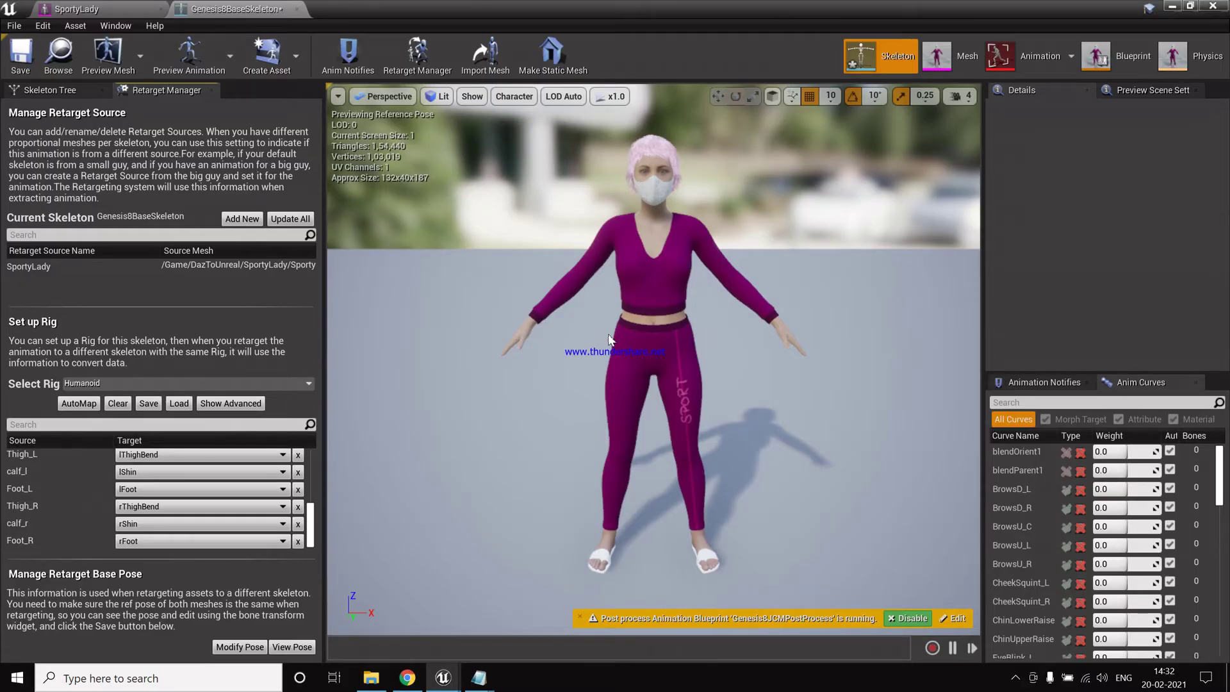
scroll(202, 490, "up", 4)
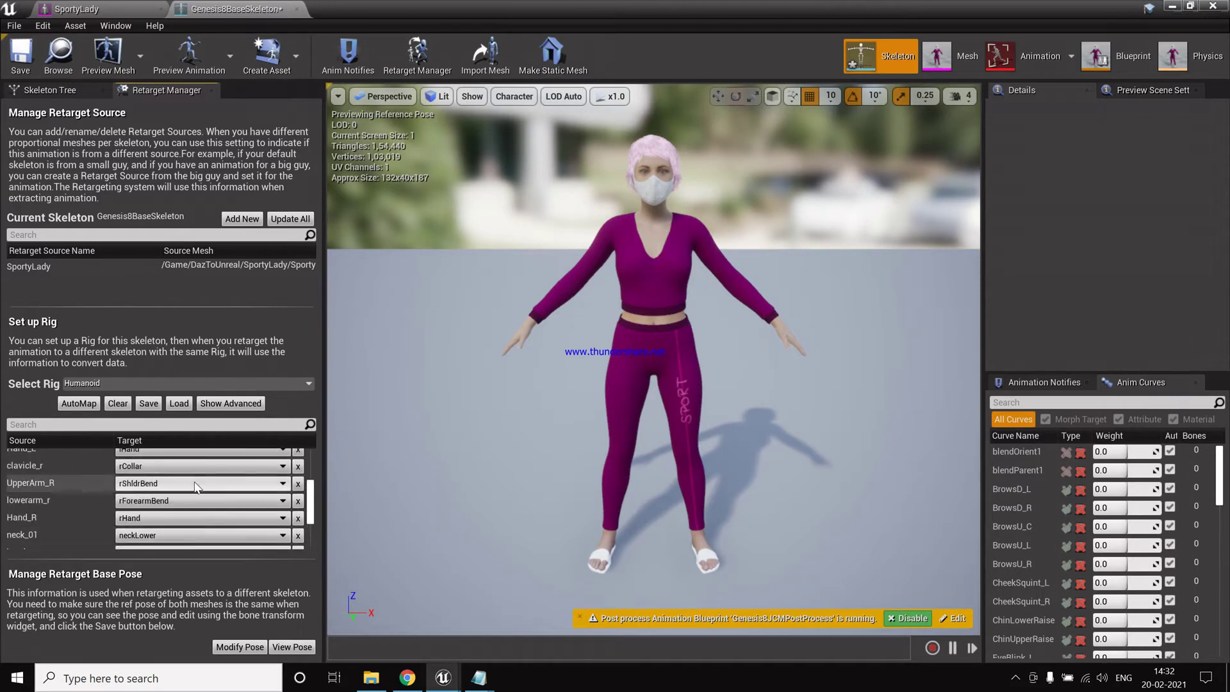
scroll(194, 482, "down", 3)
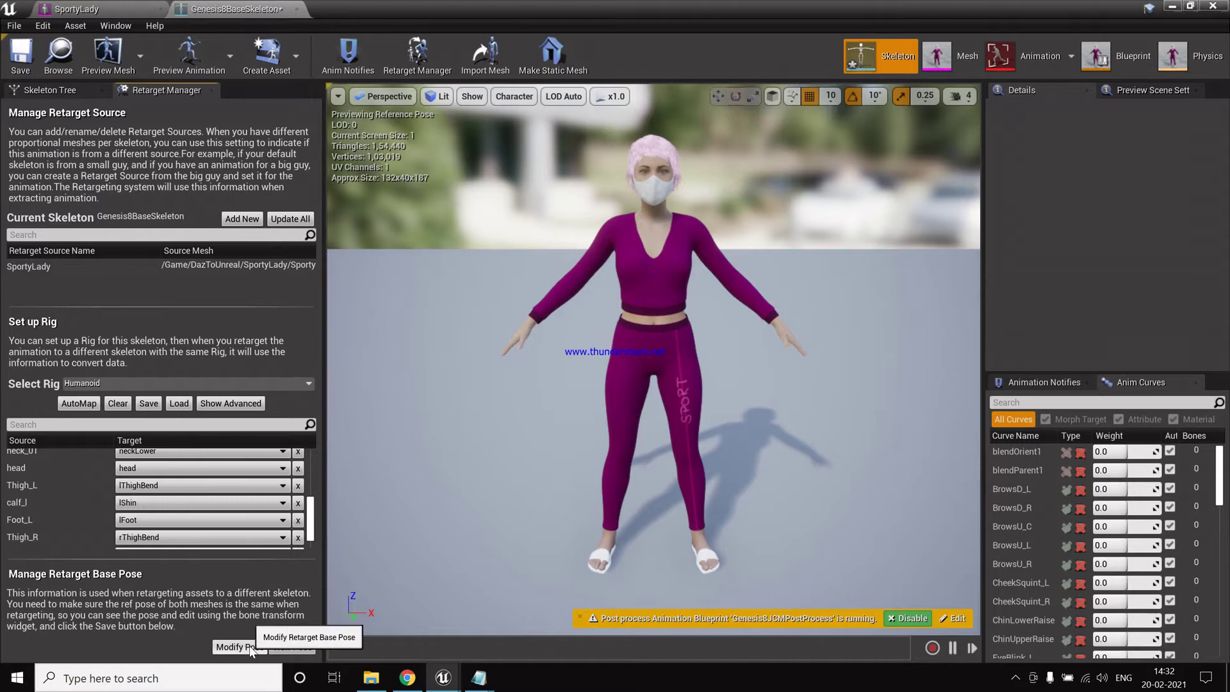
Rotate rShldrBend and lShldrBend to raise both arms horizontal into a T-pose.
left_click(597, 253)
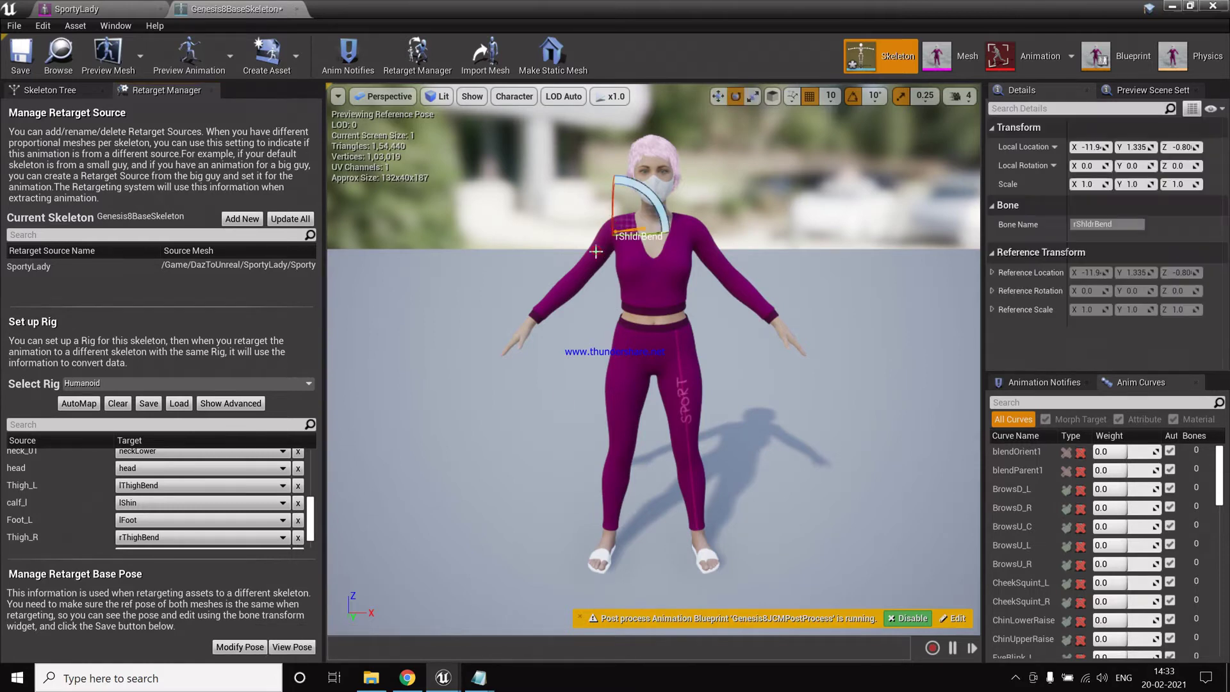
left_click_drag(631, 188, 667, 285)
left_click(716, 255)
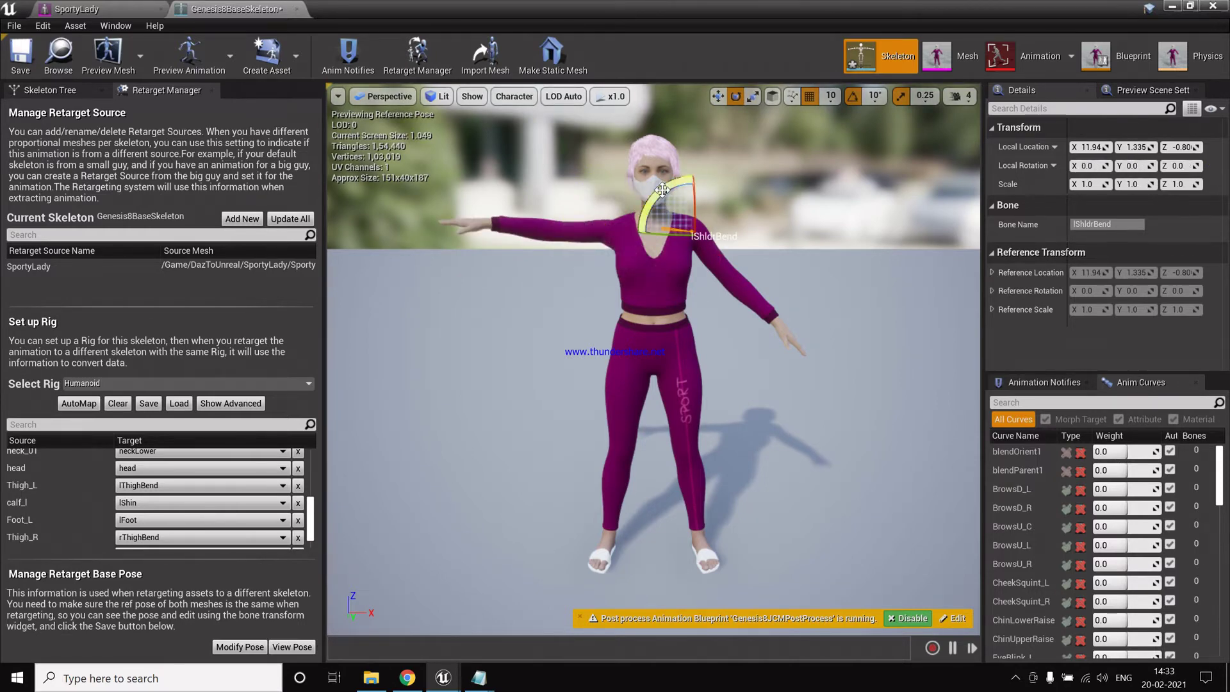
left_click_drag(662, 190, 669, 253)
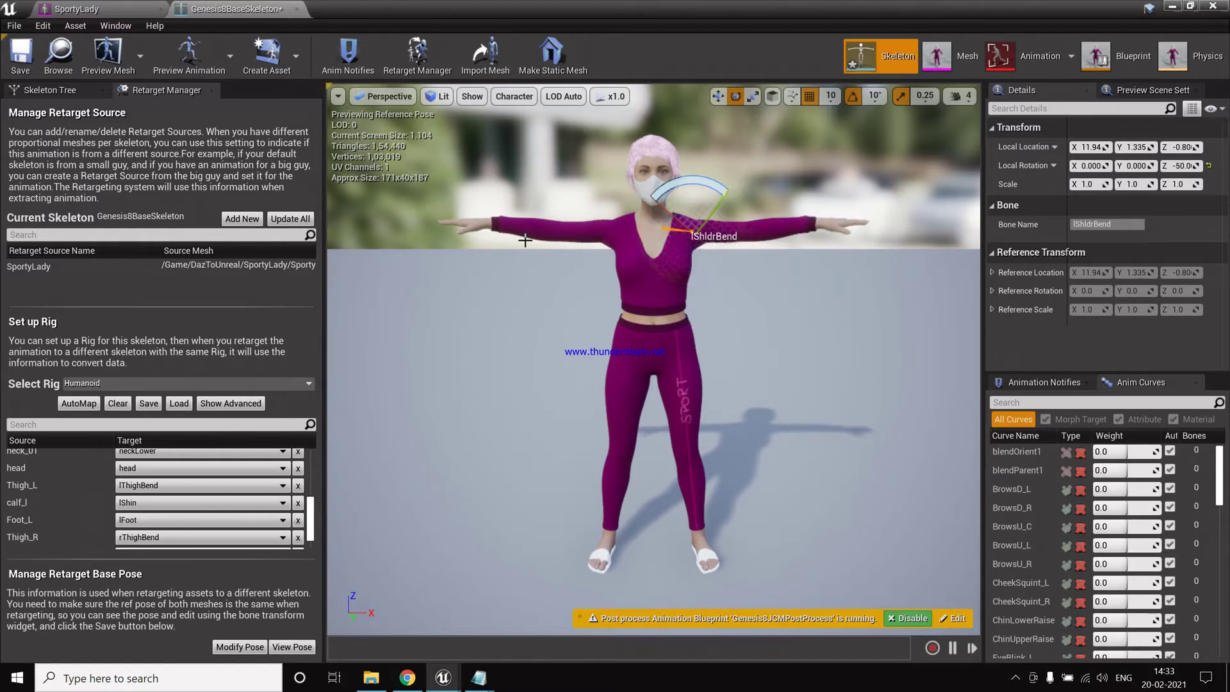
Set the T-pose as the retarget base pose, save the skeleton, then save all from Mesh mode.
left_click(238, 647)
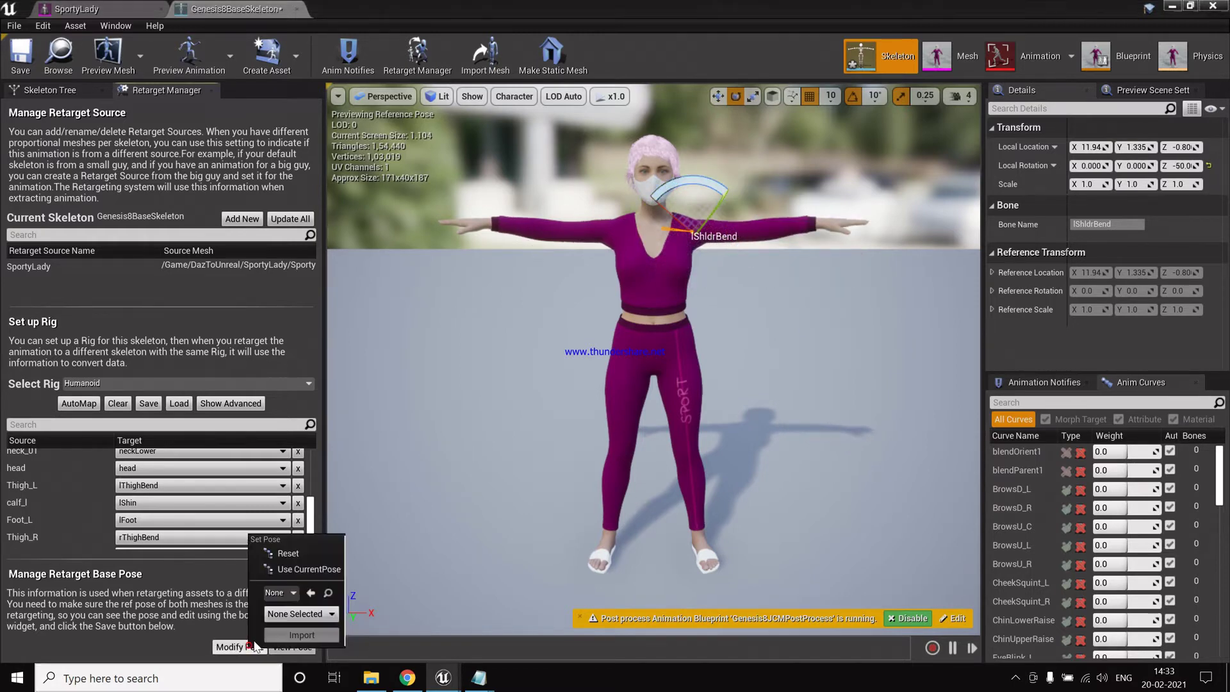
left_click(302, 569)
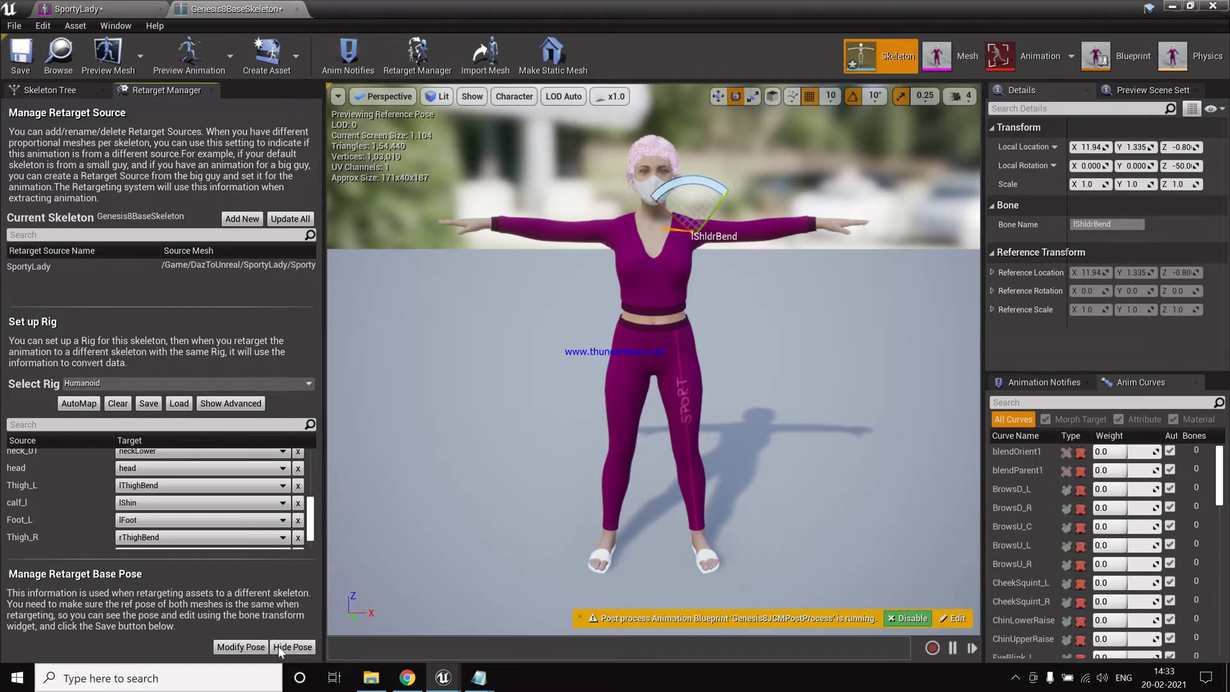
left_click(31, 56)
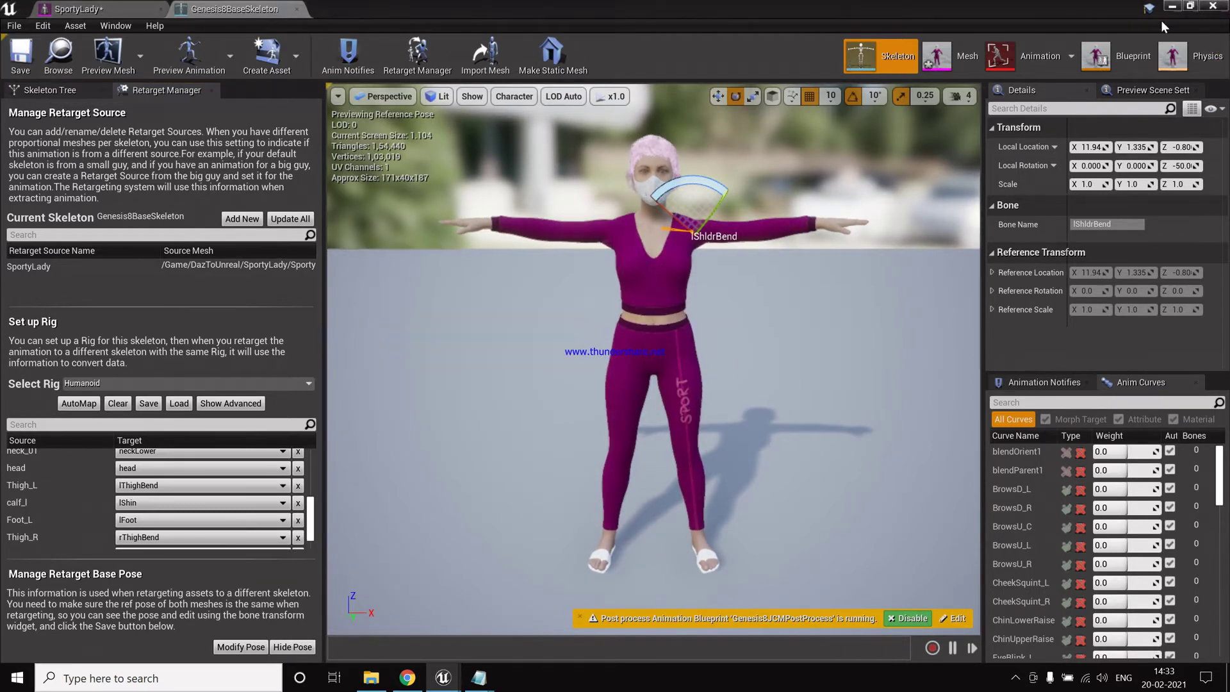
left_click(937, 56)
key("ctrl+s")
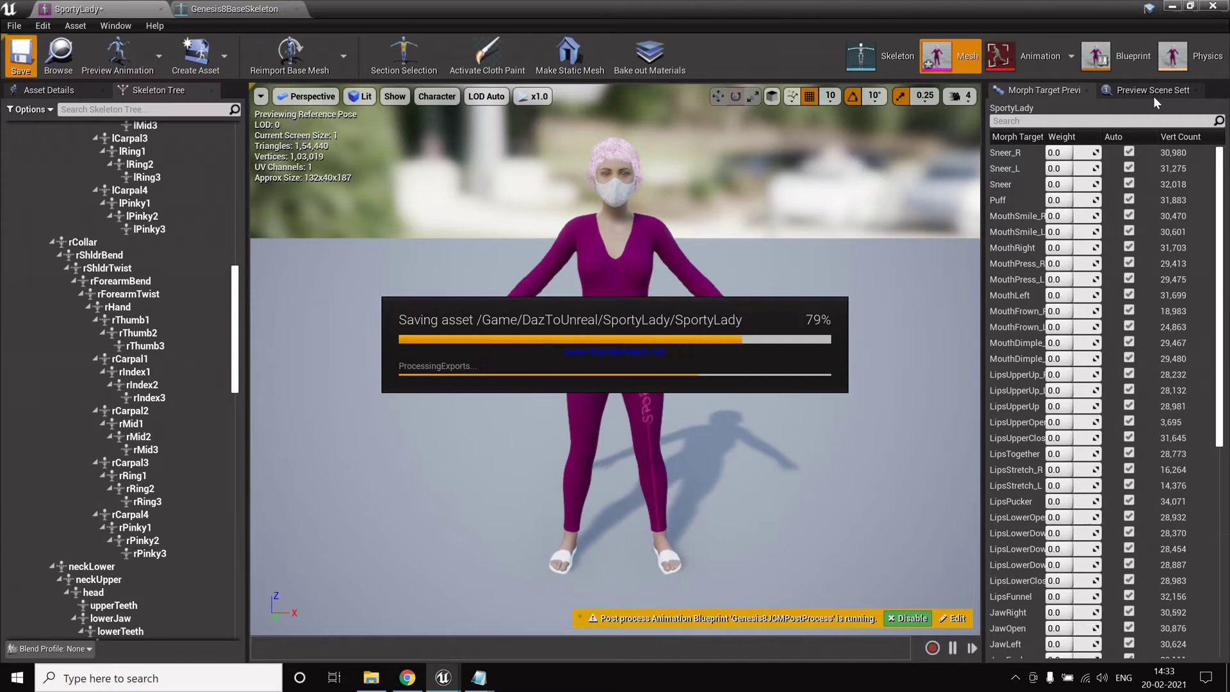
Close the character editor, go to Content > Mannequin > Animations and preview ThirdPersonWalk.
left_click(1213, 5)
left_click(379, 546)
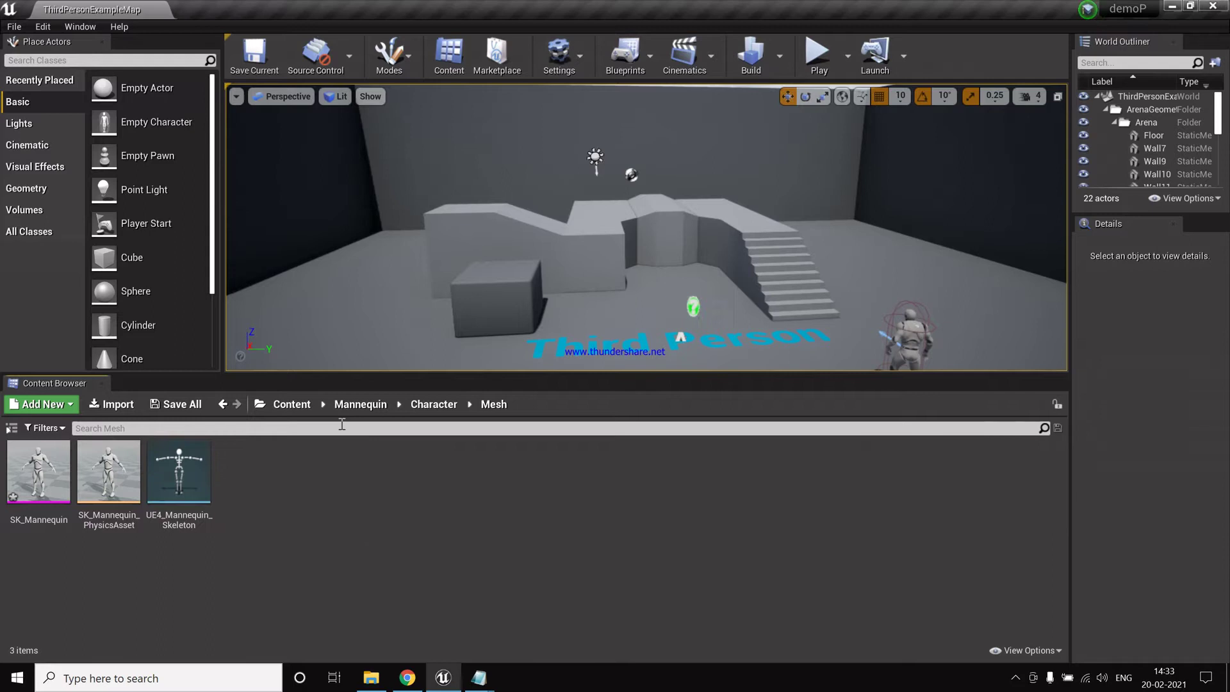
left_click(303, 408)
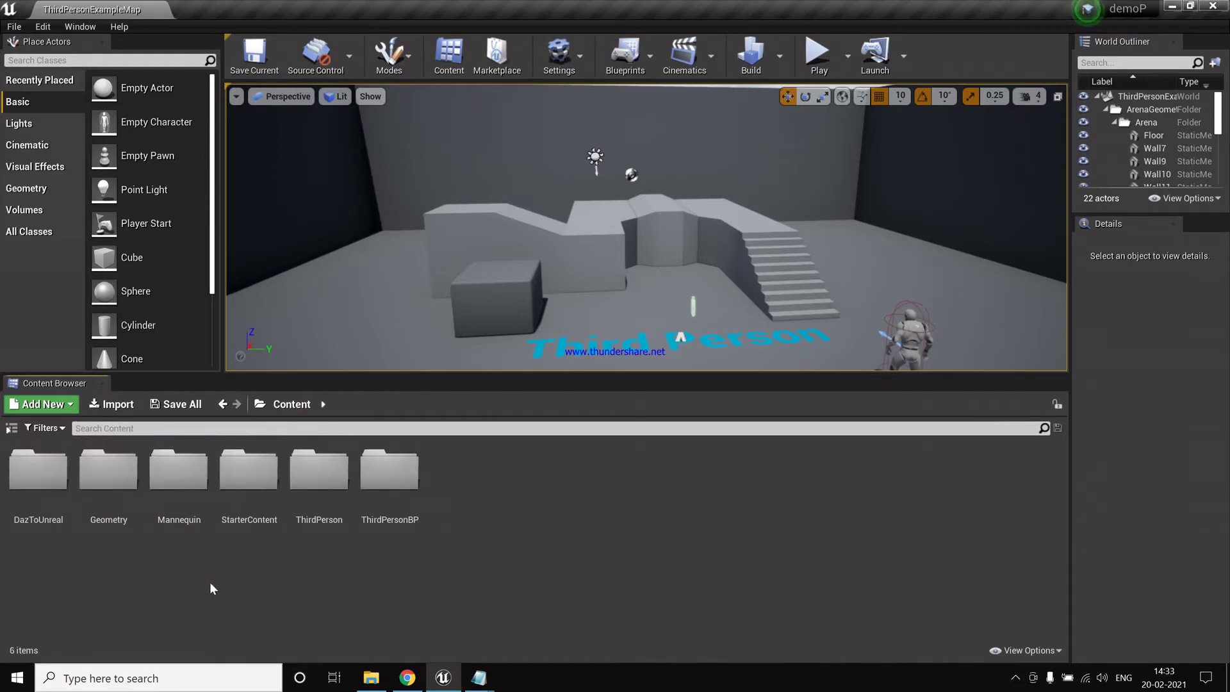
double_click(179, 473)
double_click(108, 506)
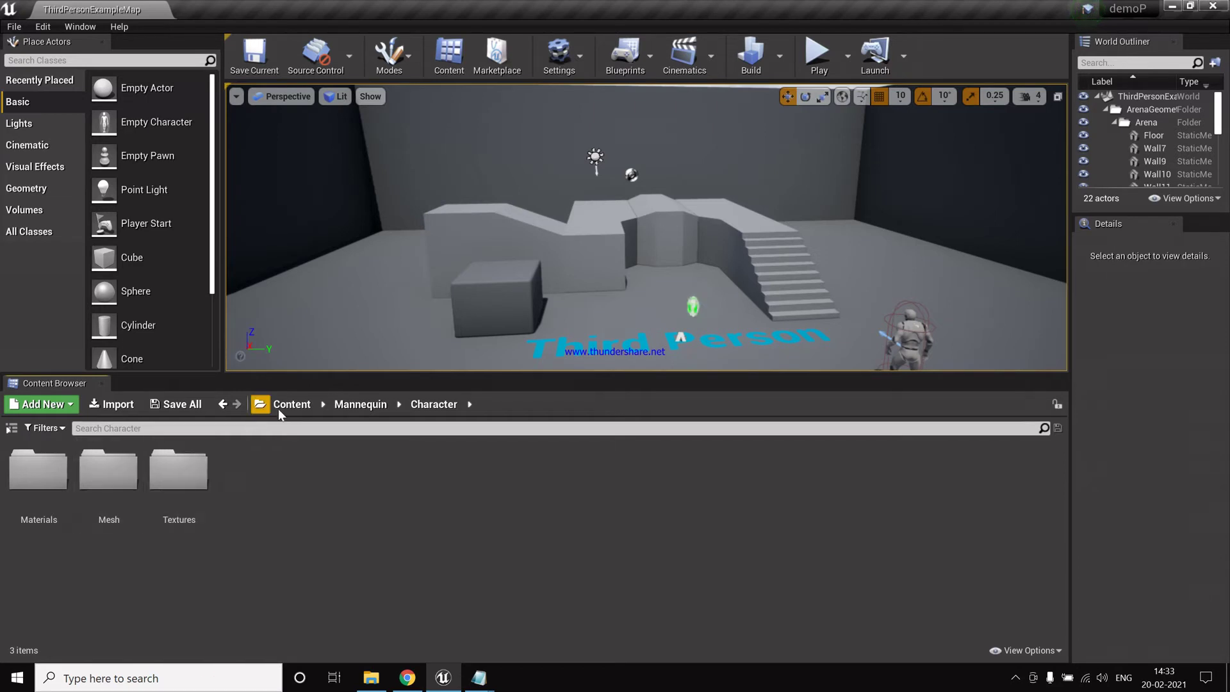
left_click(349, 405)
double_click(8, 504)
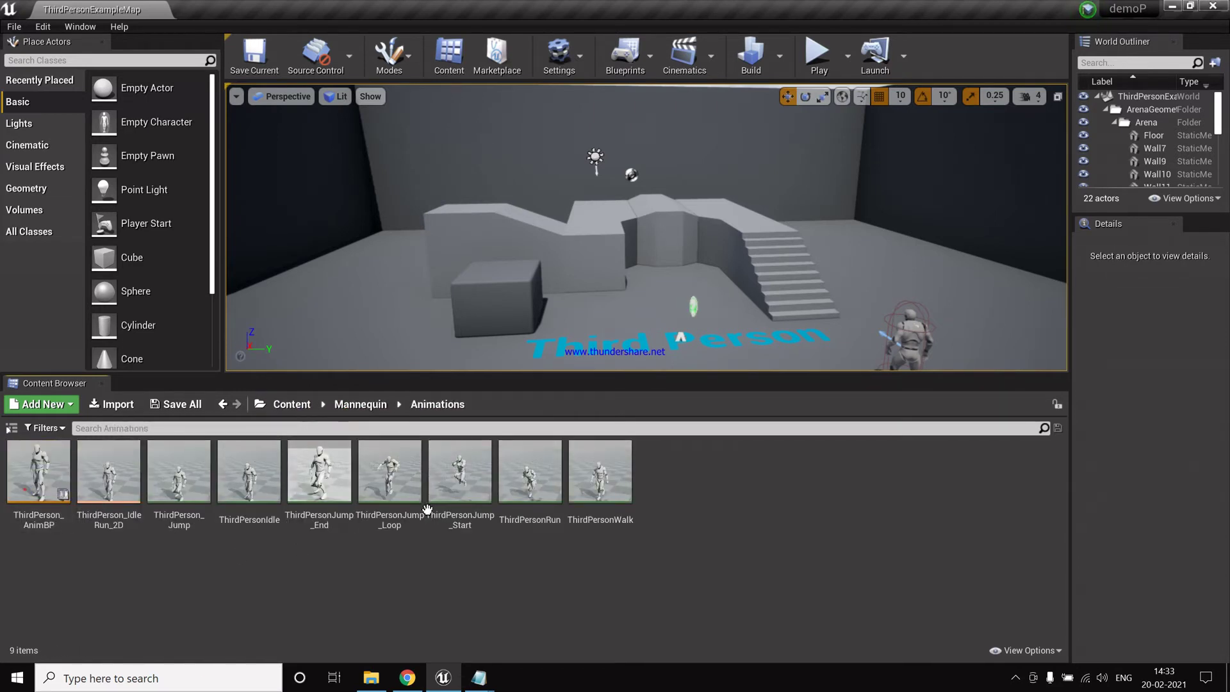
double_click(600, 477)
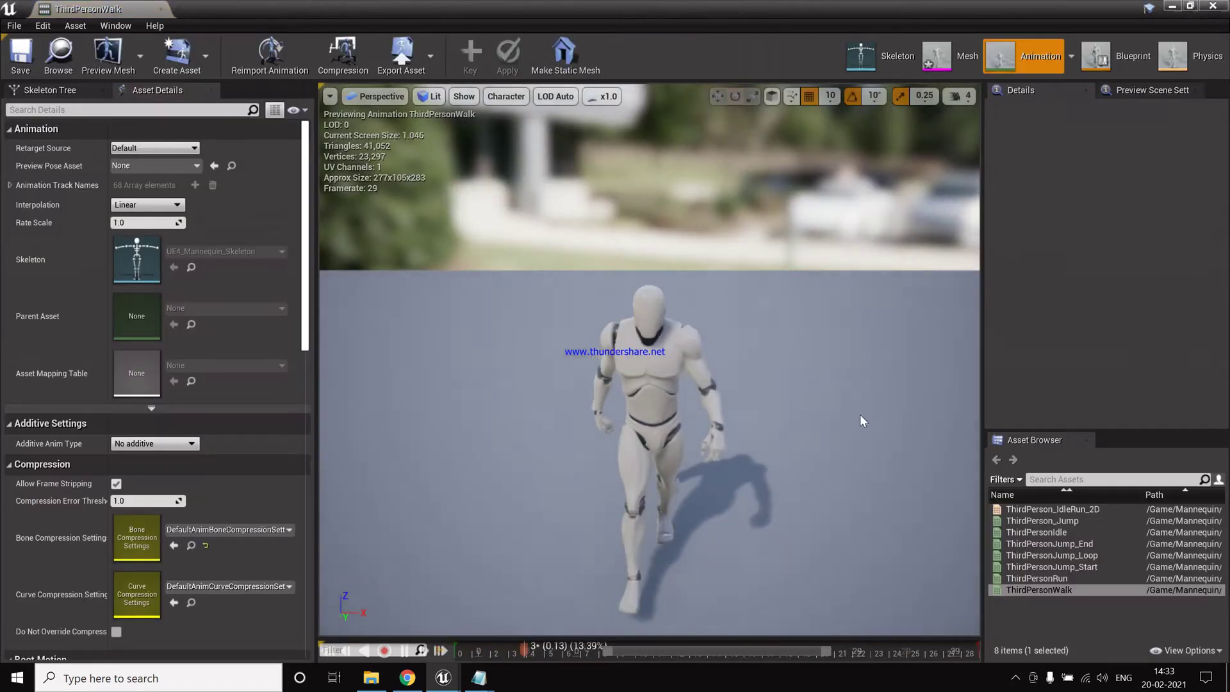
Run Duplicate Anim Assets and Retarget on ThirdPersonWalk, targeting Genesis8BaseSkeleton.
left_click(1227, 6)
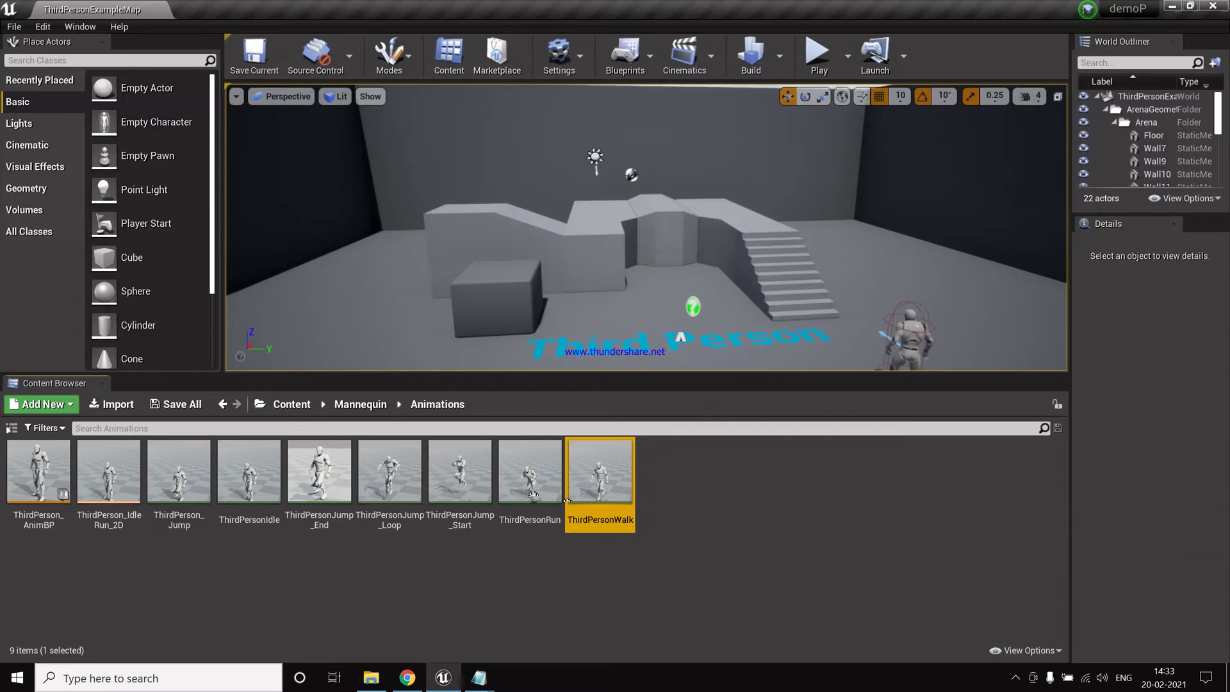
right_click(600, 487)
mouse_move(713, 264)
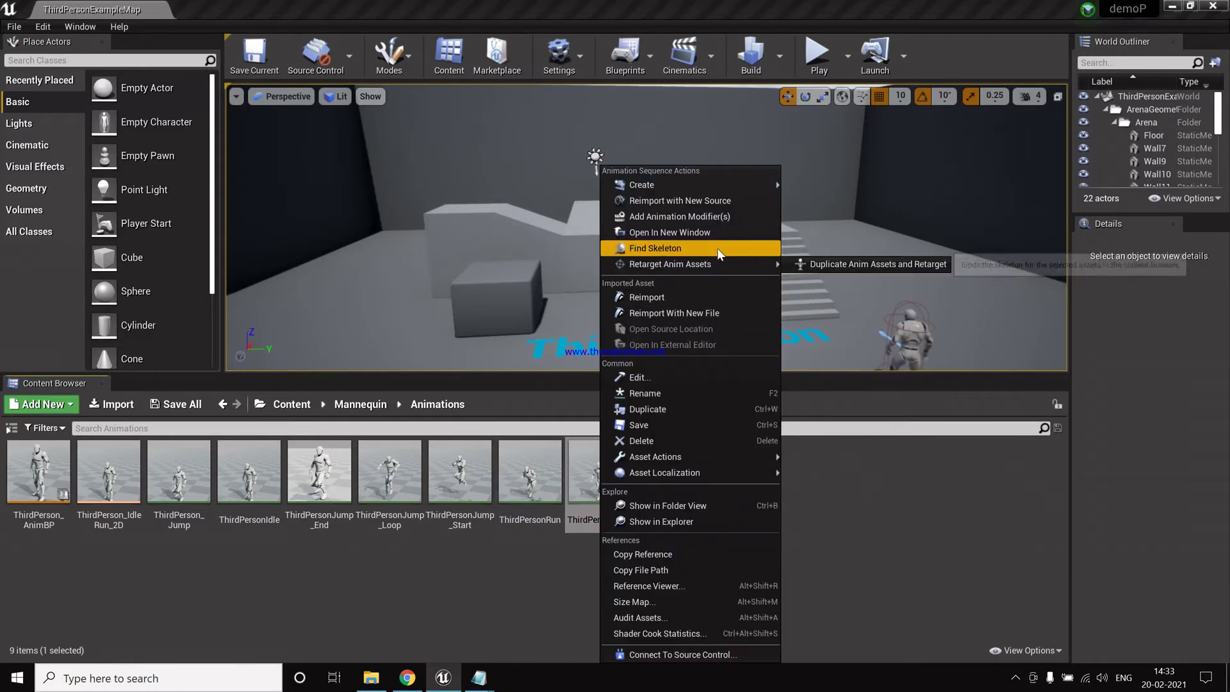
left_click(859, 265)
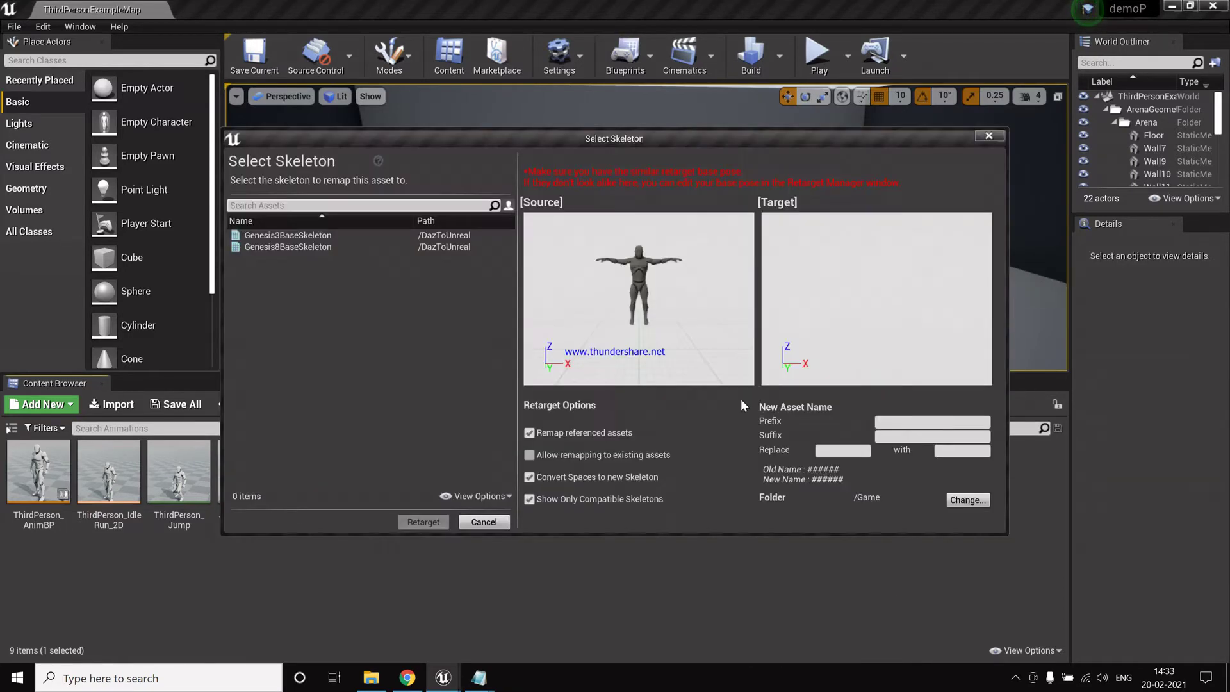
left_click(321, 246)
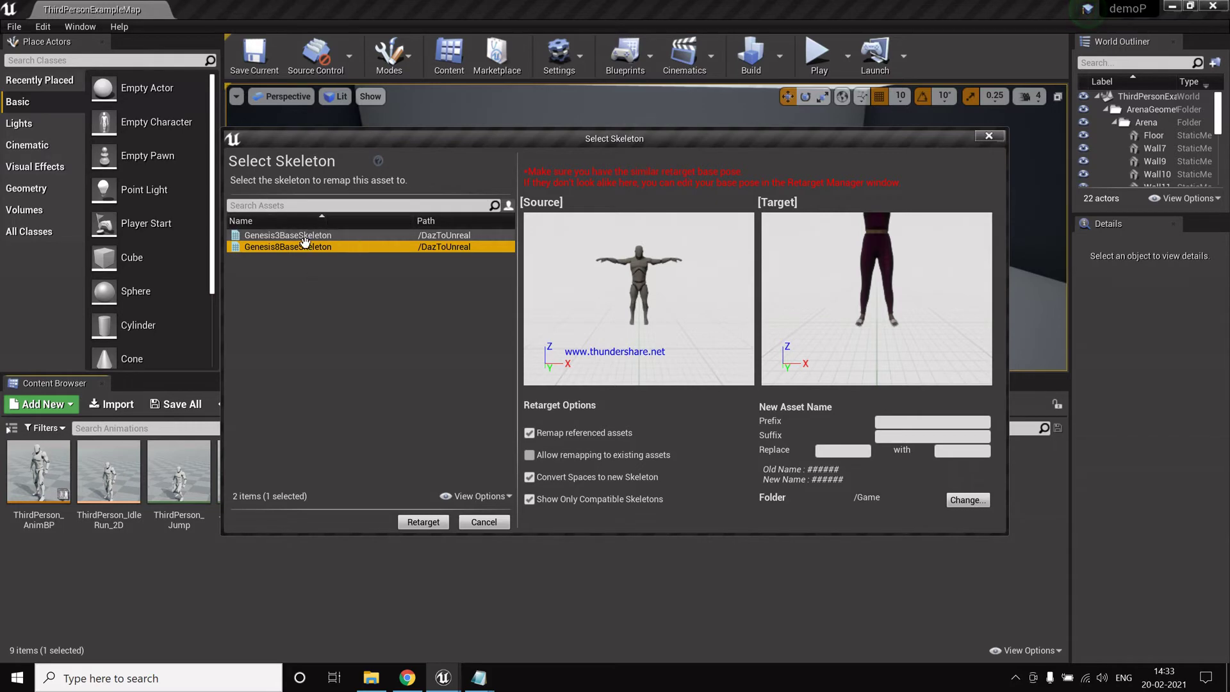
left_click(487, 498)
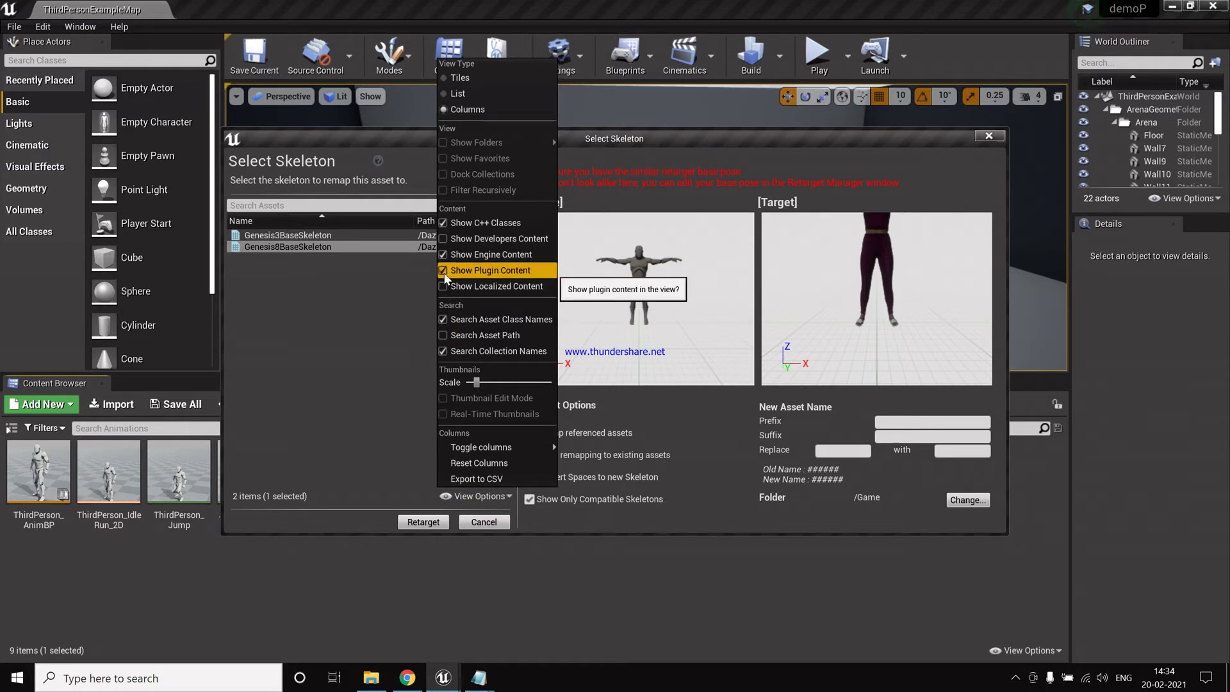
left_click(685, 519)
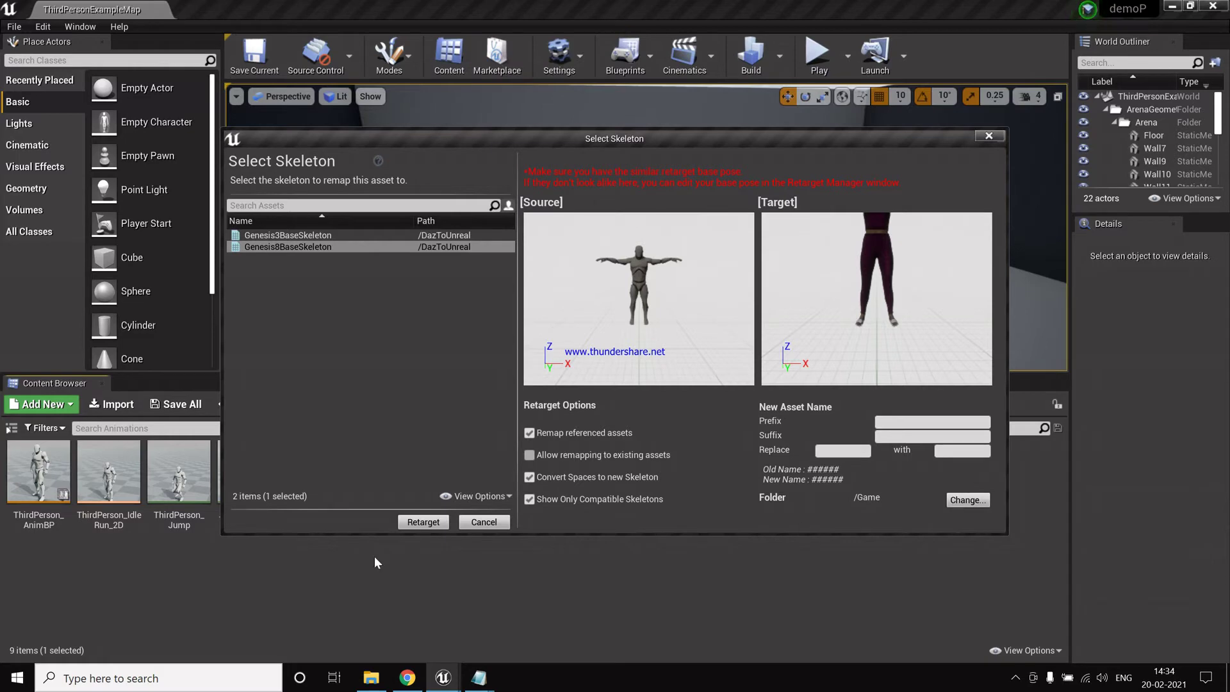
left_click(421, 524)
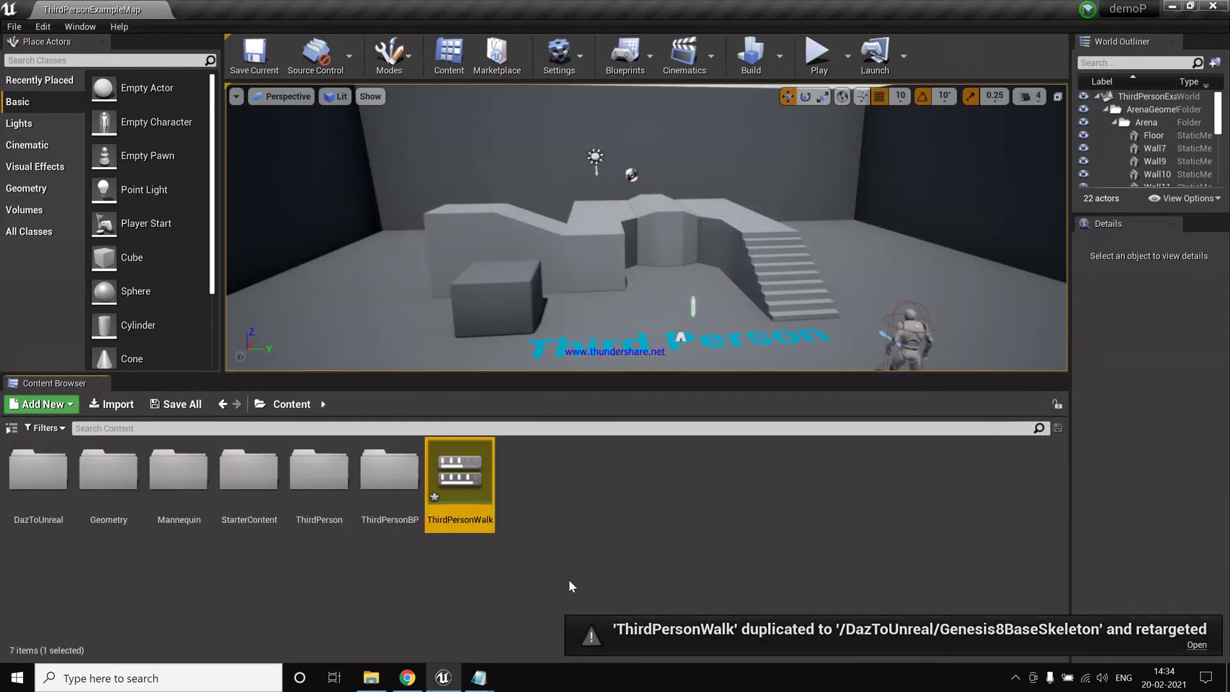
Preview the new ThirdPersonWalk on the Daz figure, save it, and leave the animation editor.
double_click(466, 487)
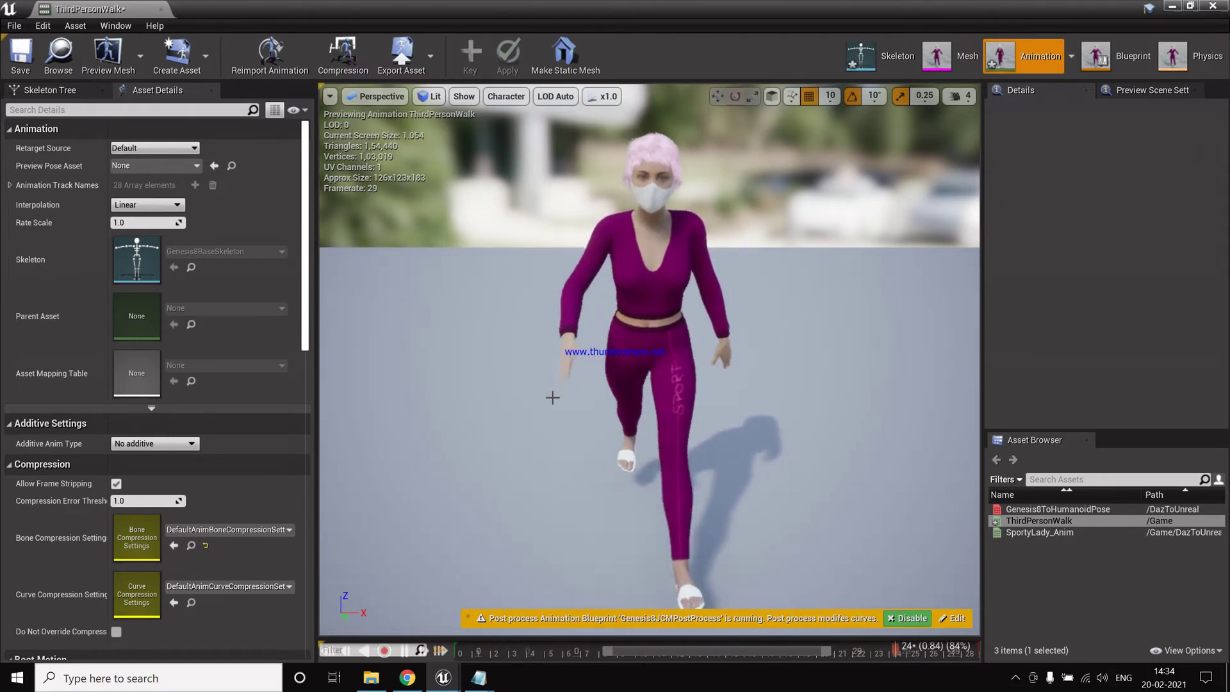
left_click(19, 53)
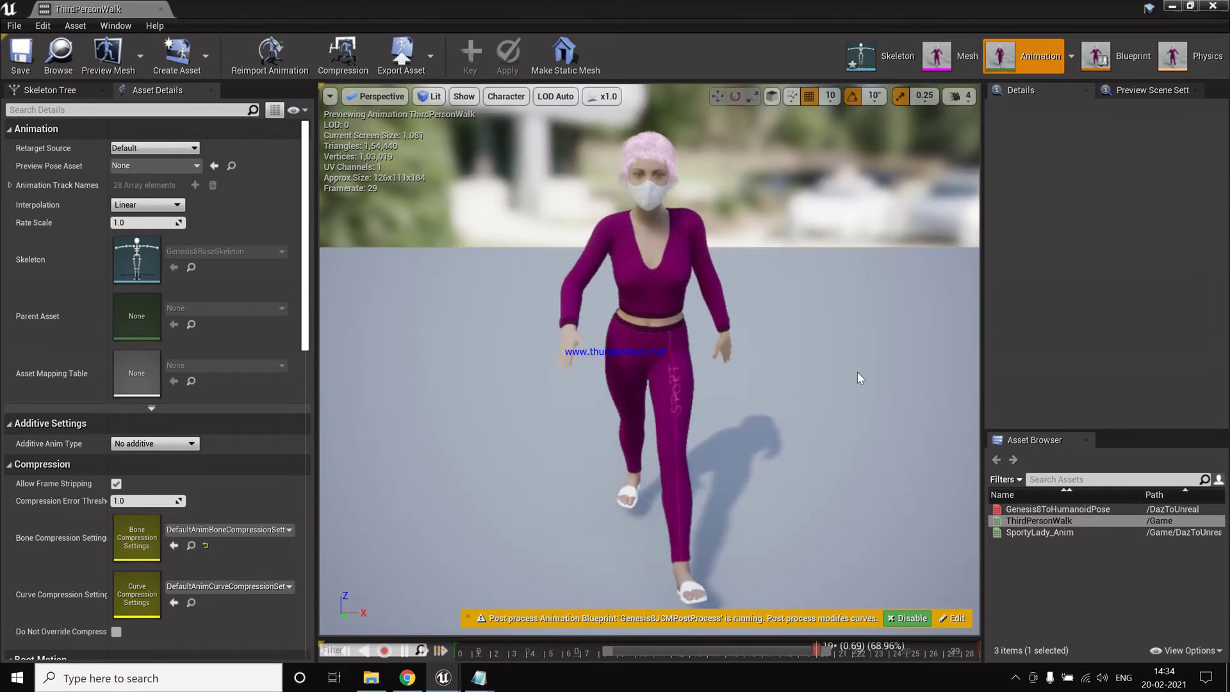
key("alt+Tab")
left_click(638, 547)
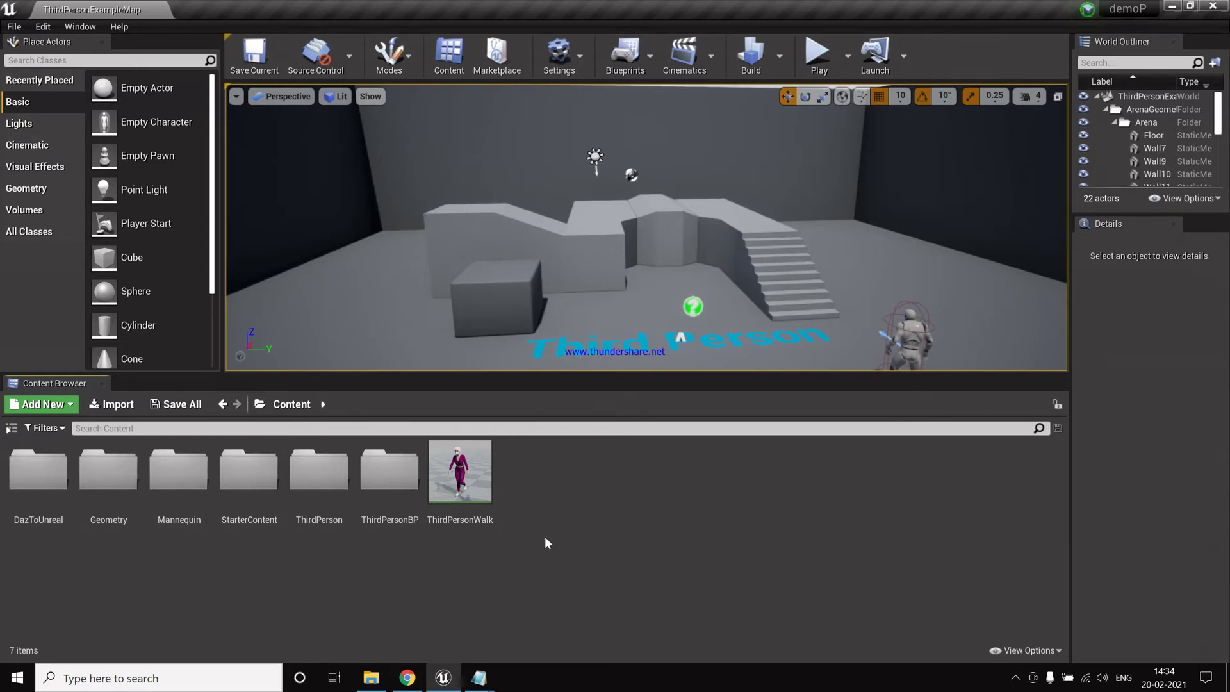
mouse_move(459, 495)
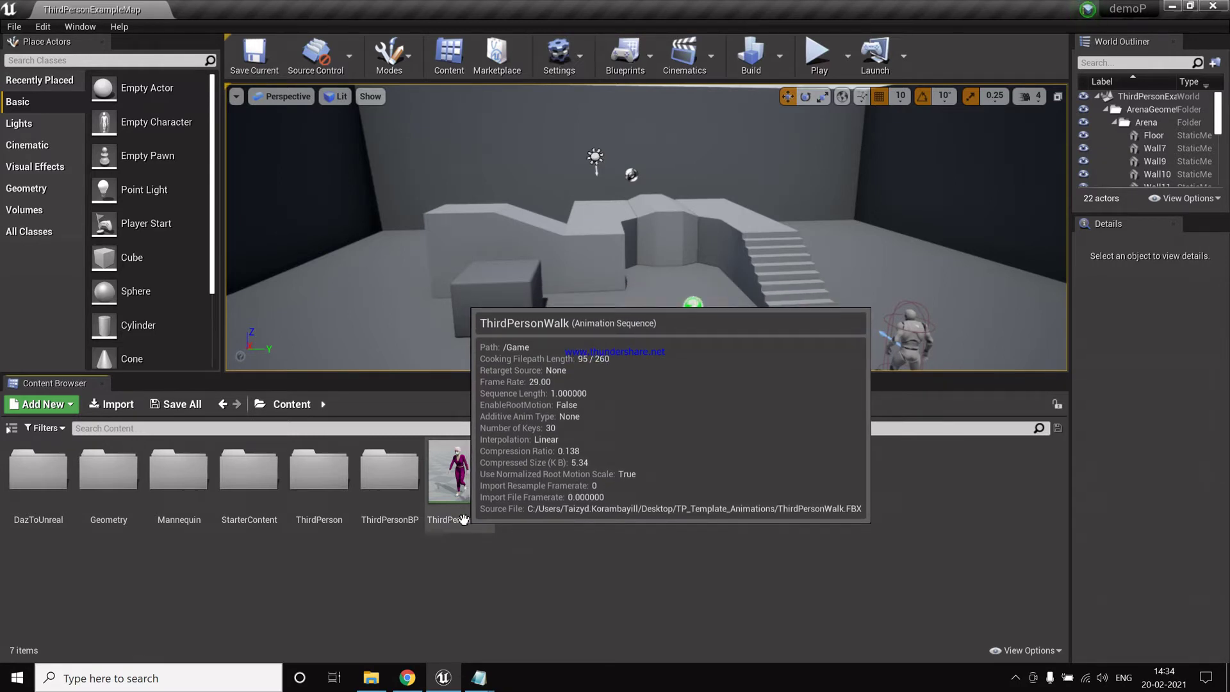
Switch to Chrome and load mixamo in a new tab.
left_click(417, 683)
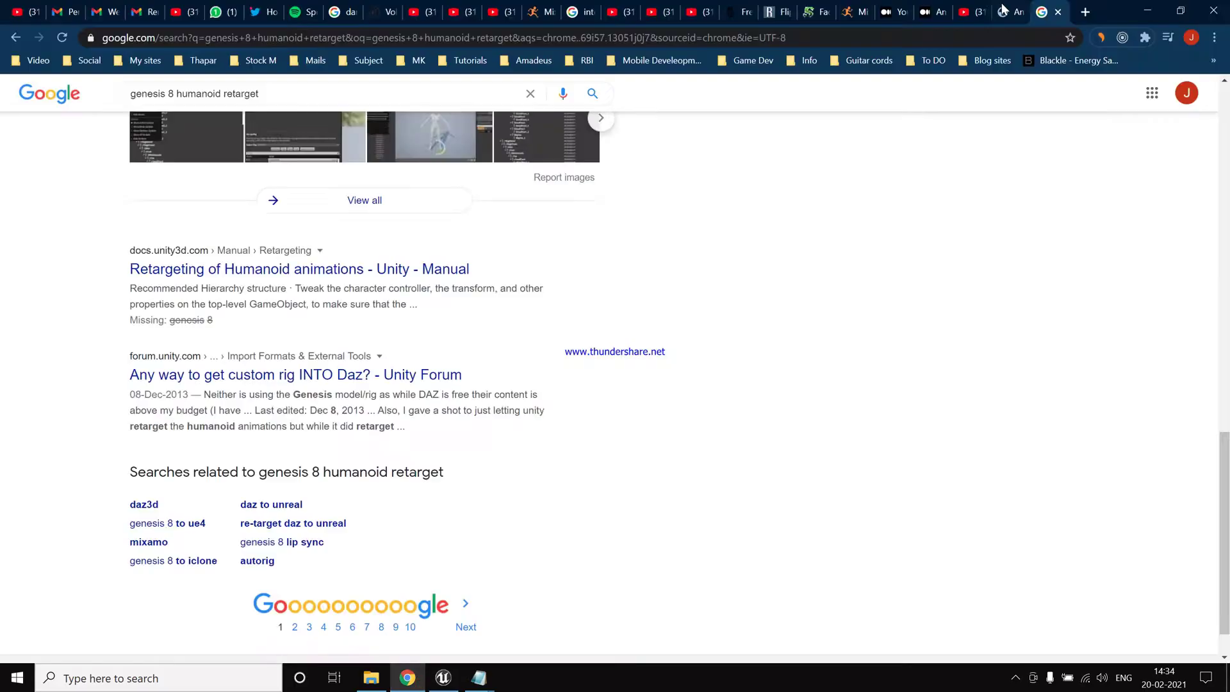
key("ctrl+t")
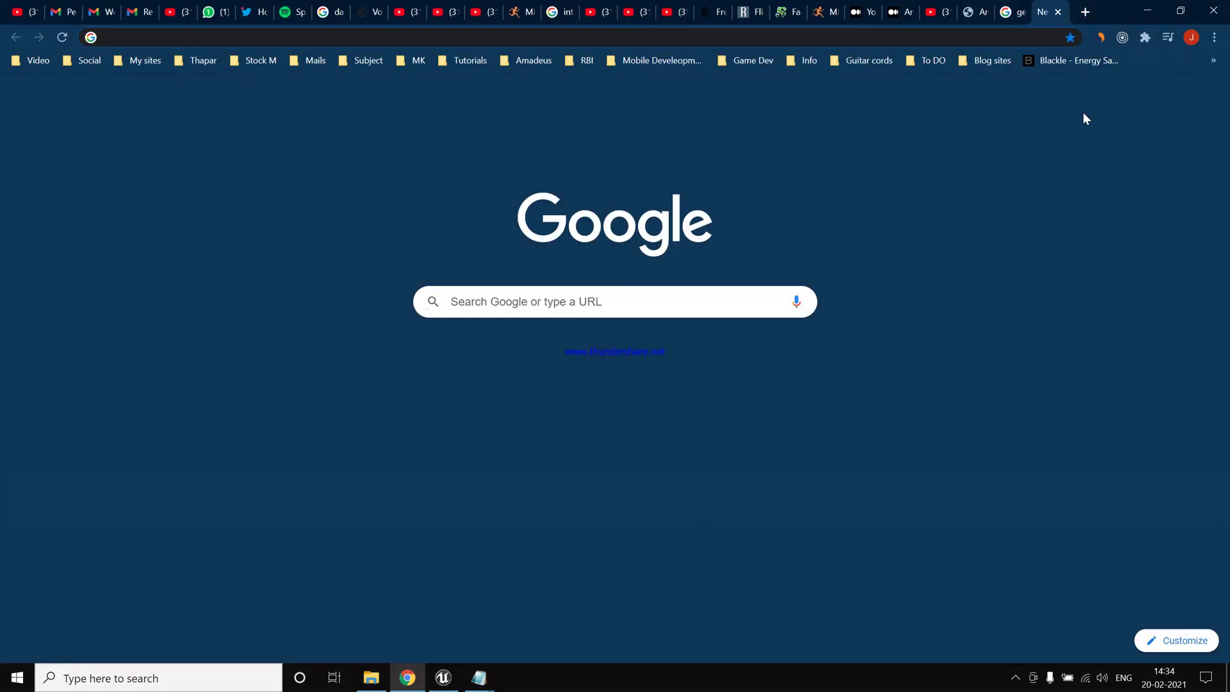
type("mixamo.com")
key("Return")
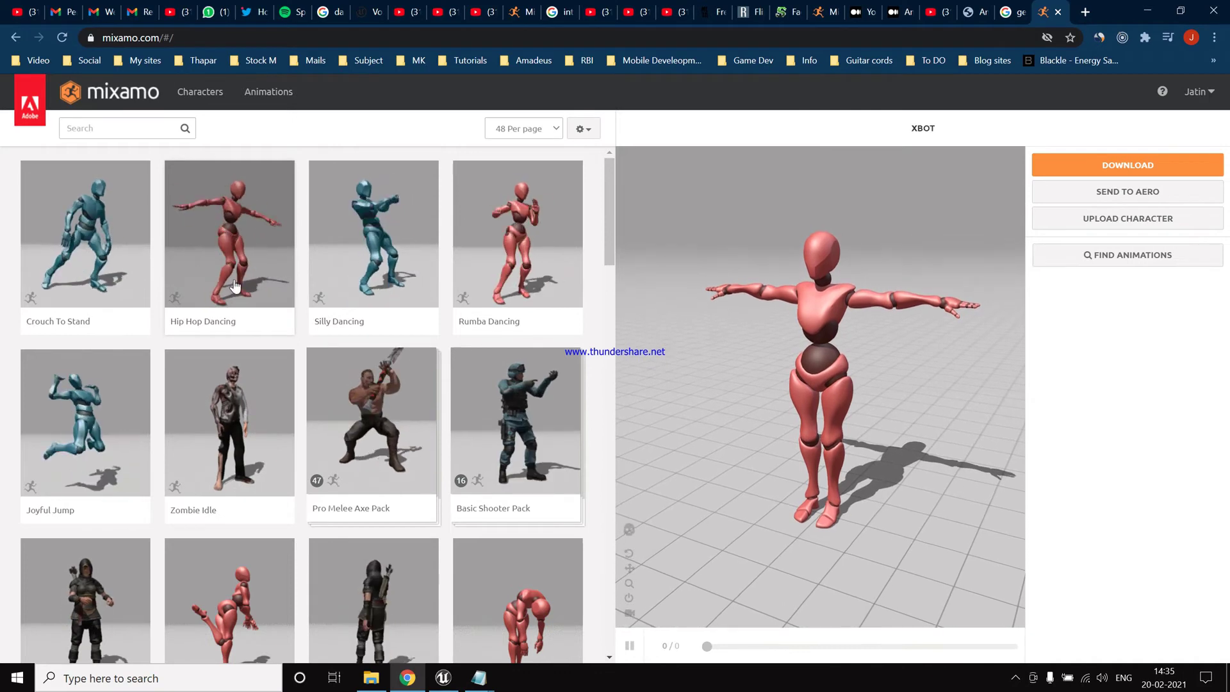
Download Hip Hop Dancing from Mixamo as FBX Binary with skin at 30 fps, then return to Unreal.
left_click(260, 251)
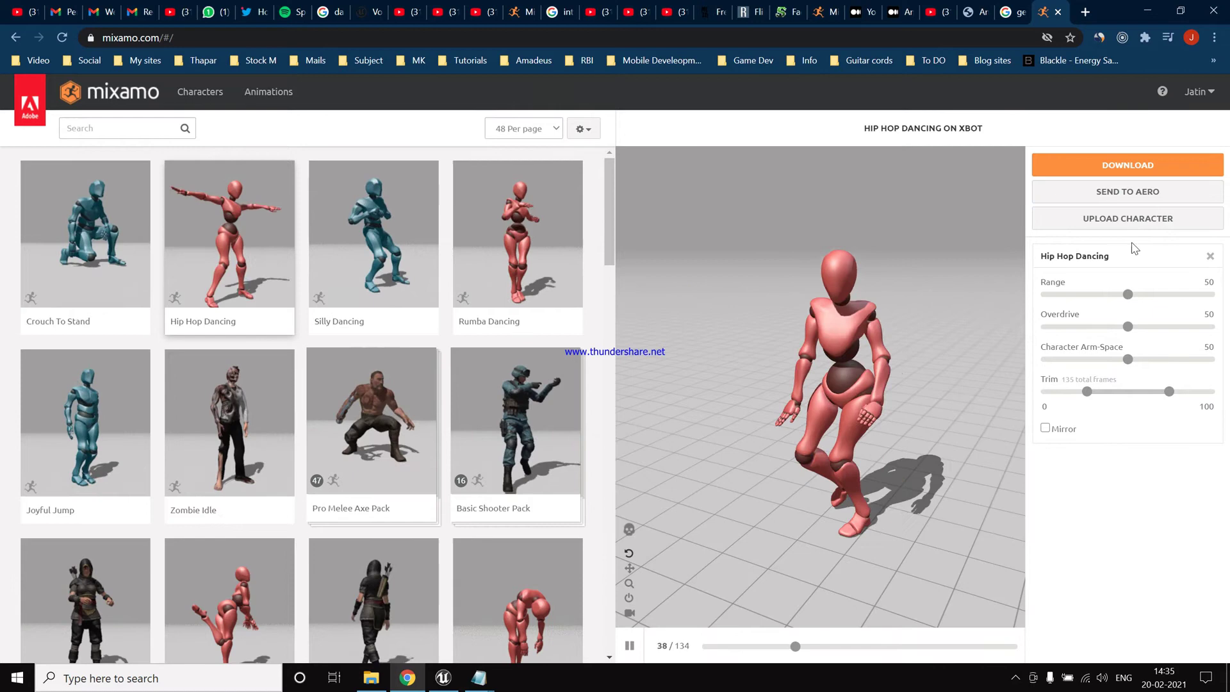
left_click(1148, 162)
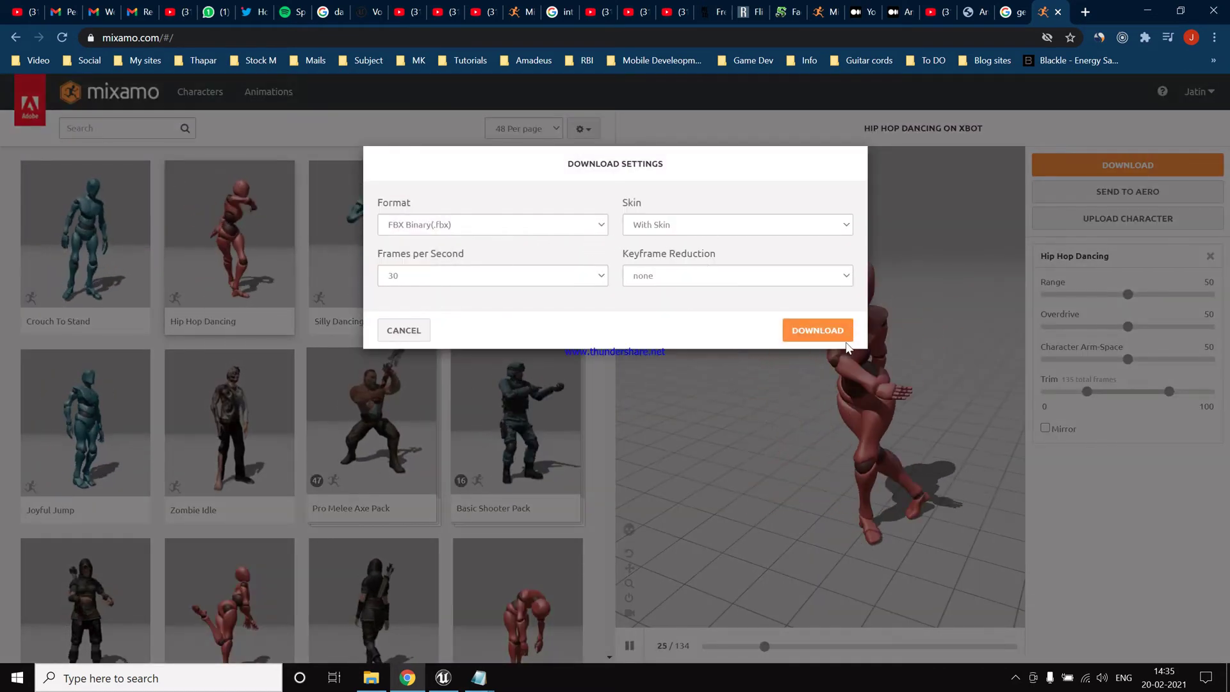
left_click(828, 331)
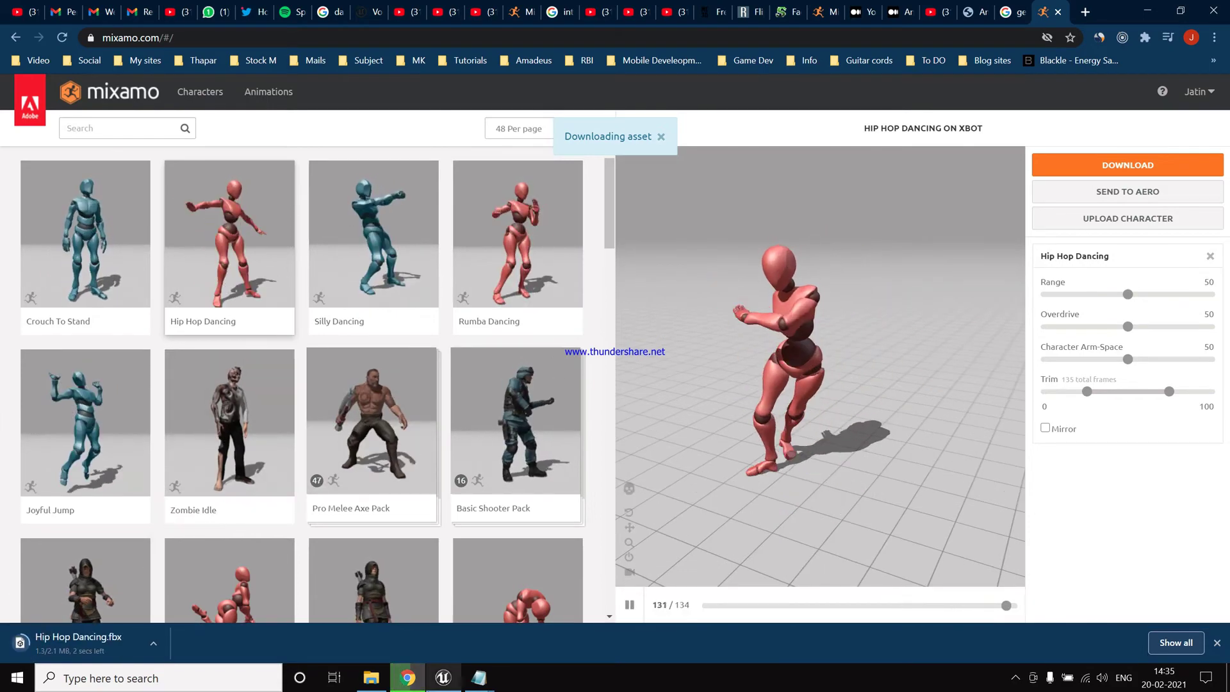
left_click(444, 680)
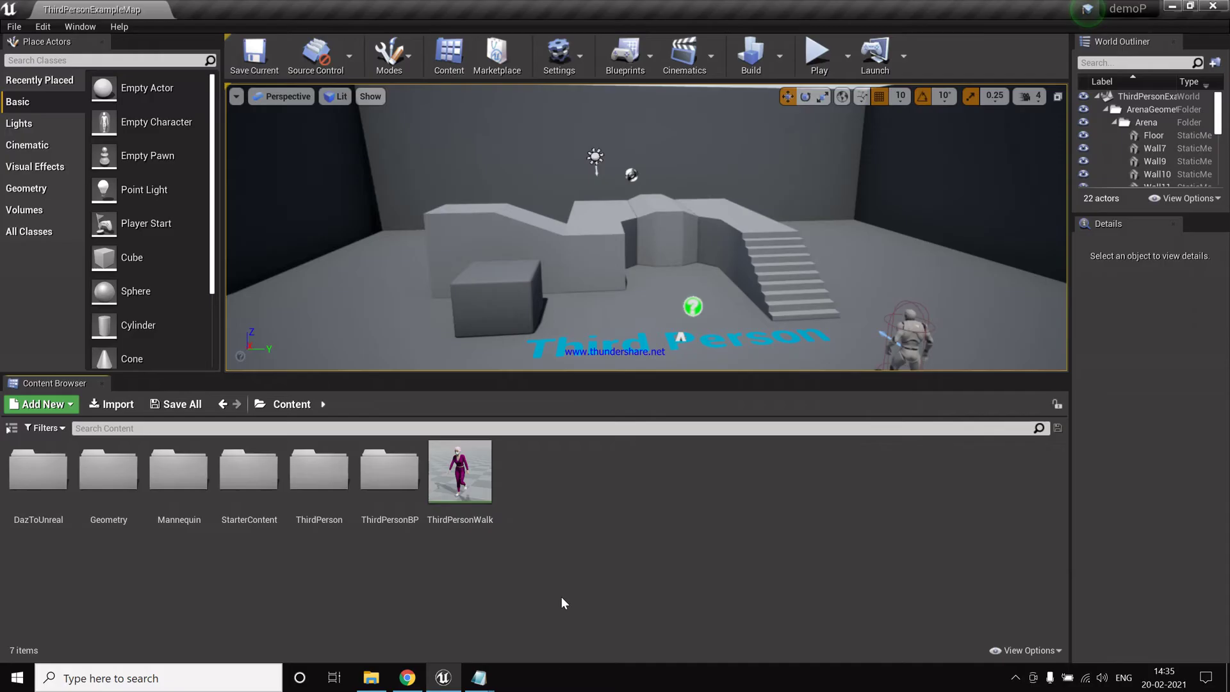
Import the downloaded Hip Hop Dancing.fbx into the Content folder from the browser's download bar.
left_click_drag(448, 369, 449, 357)
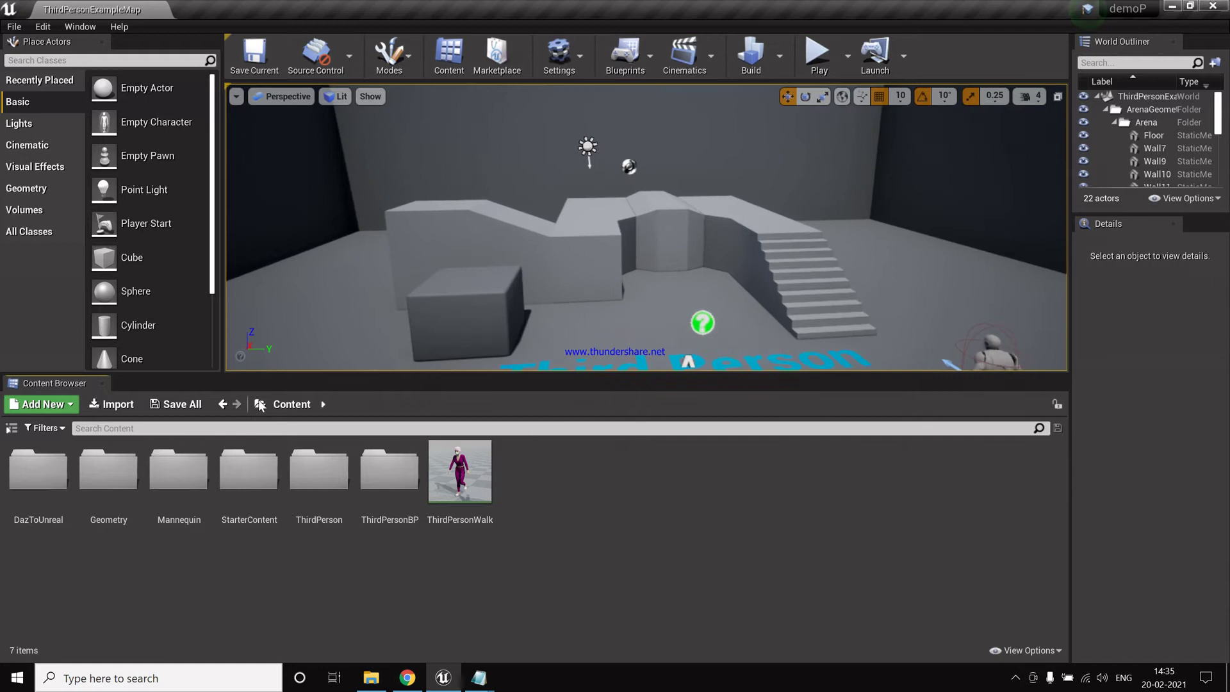
left_click(444, 681)
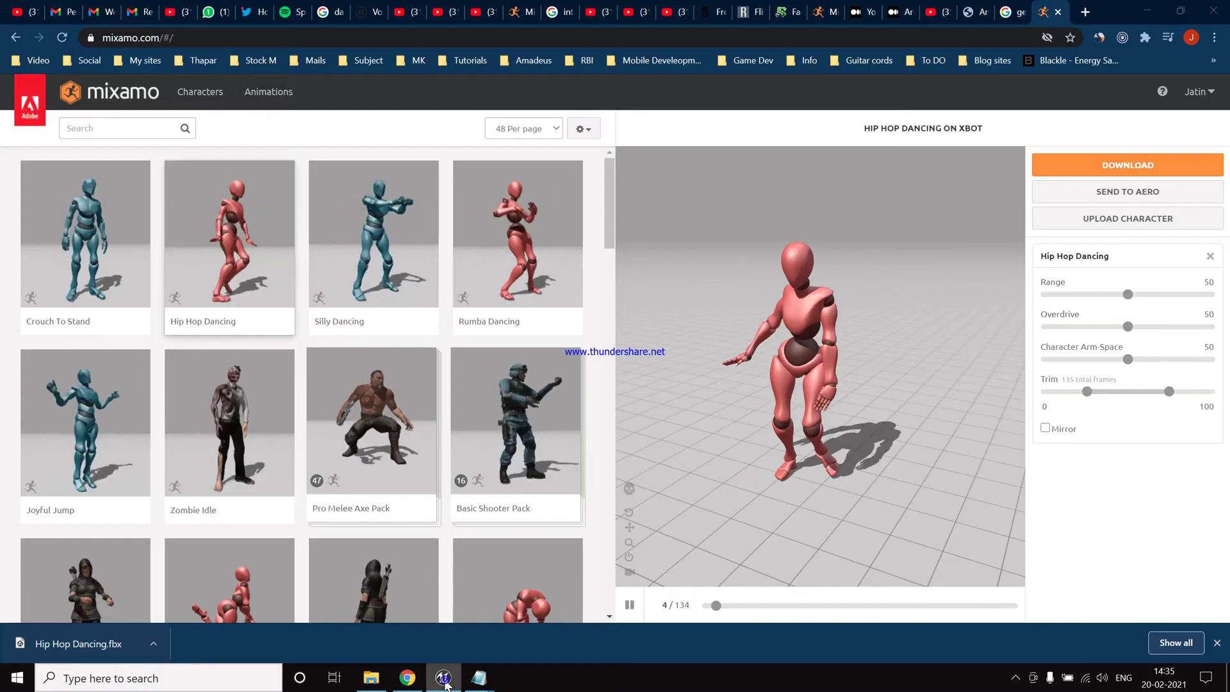
left_click(444, 680)
left_click(443, 679)
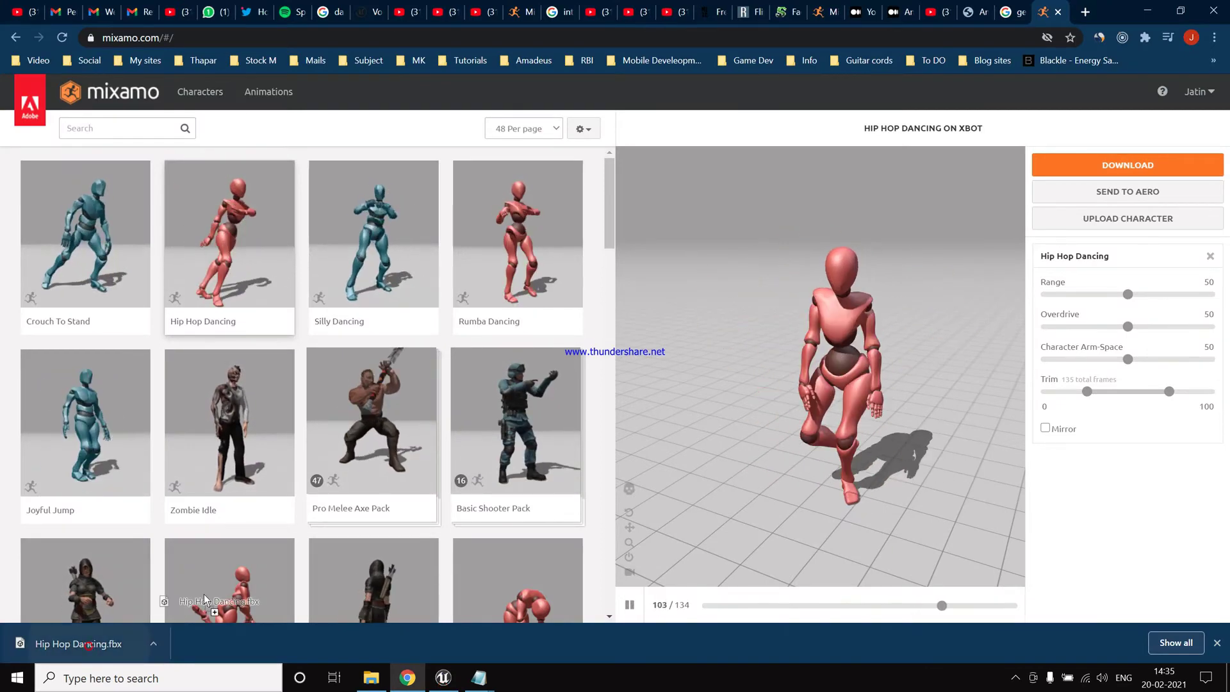
left_click_drag(94, 644, 563, 478)
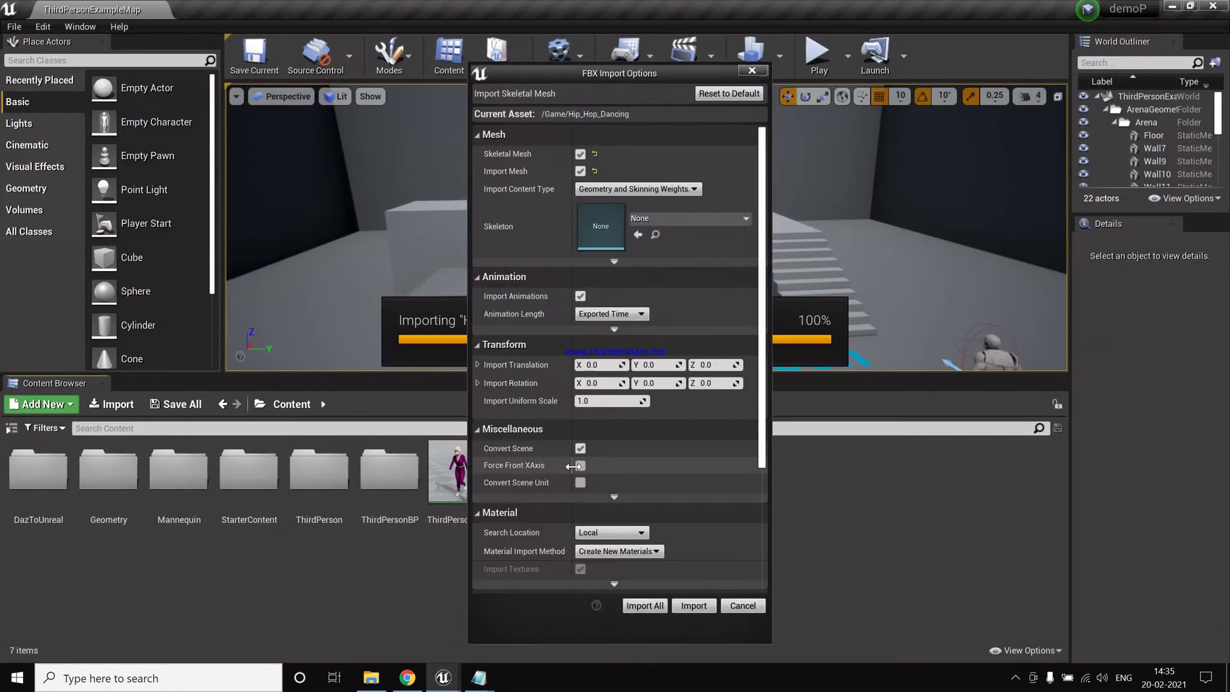
scroll(619, 362, "down", 5)
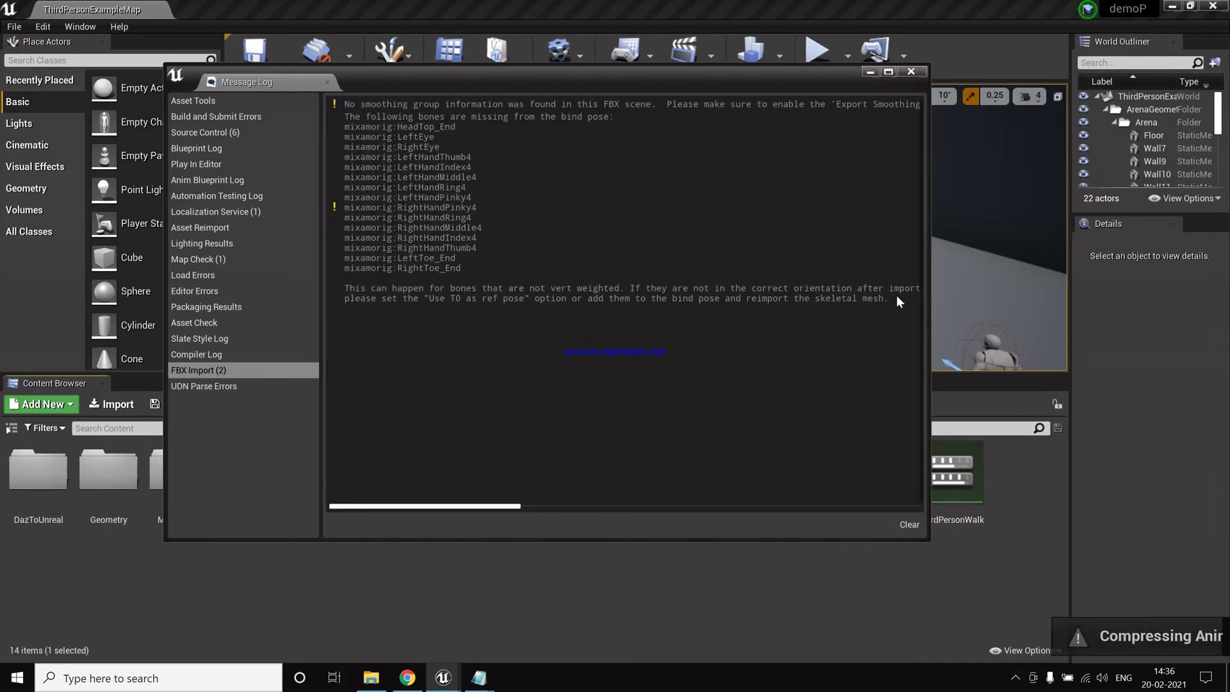
Clear and close the FBX import message log, then open the Hip_Hop_Dancing_Anim_mixamo animation.
left_click(915, 527)
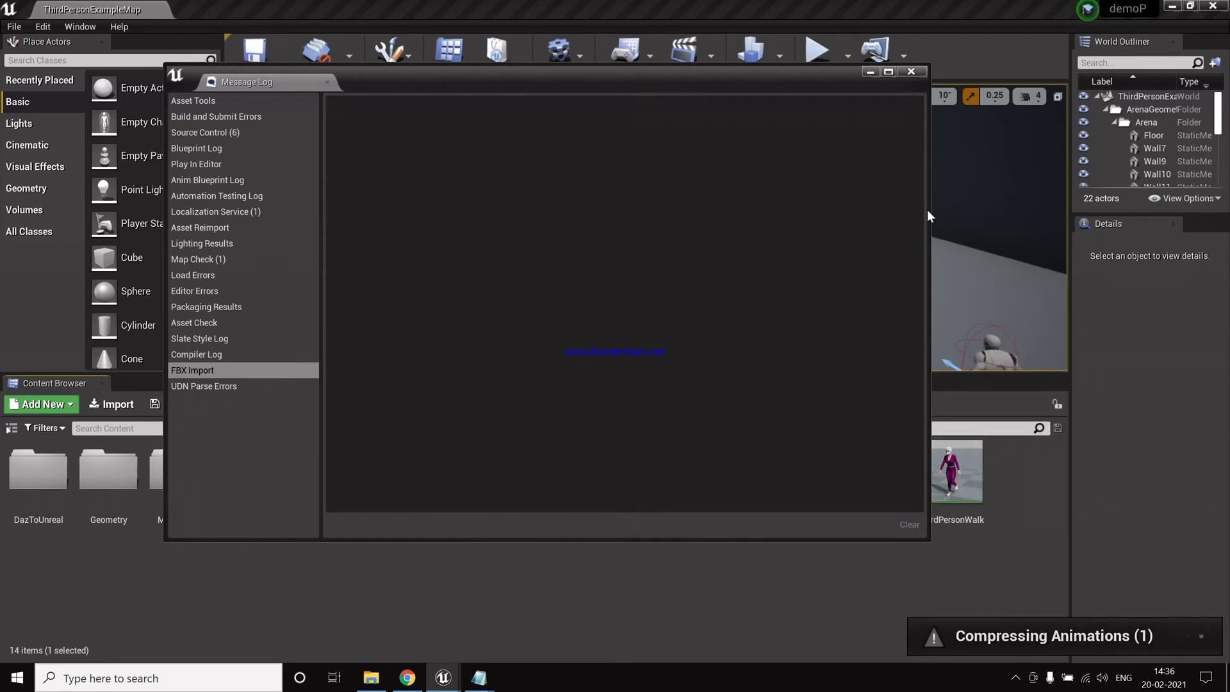
left_click(911, 72)
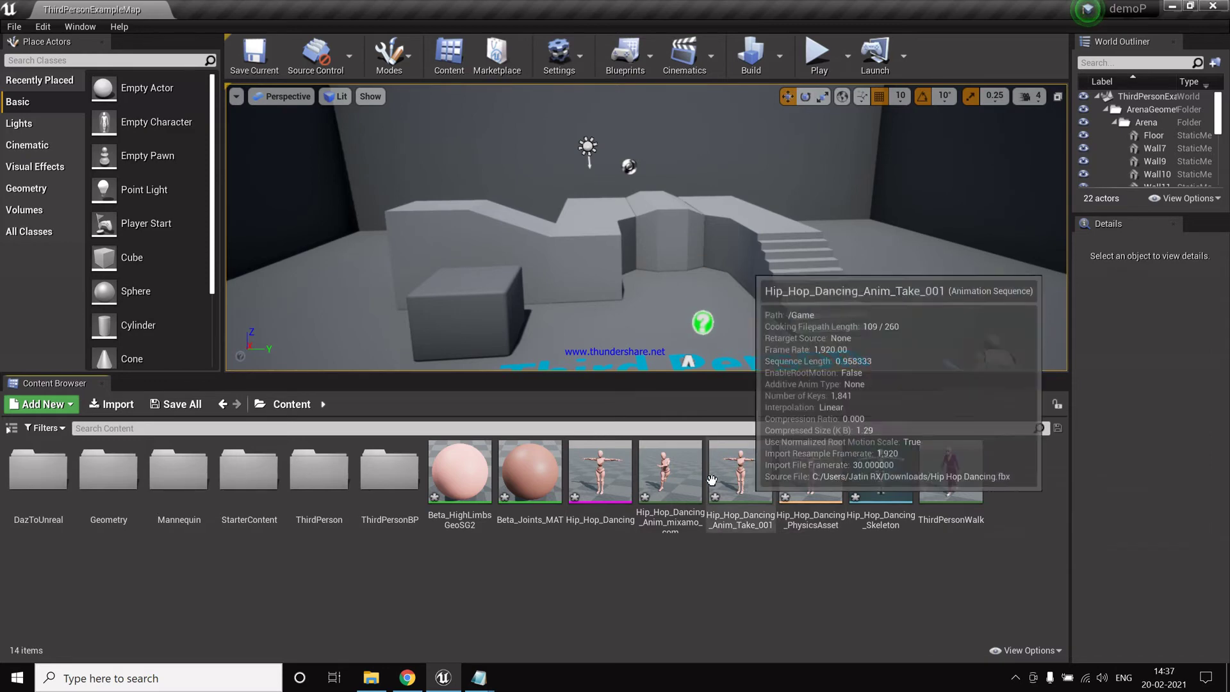
double_click(670, 474)
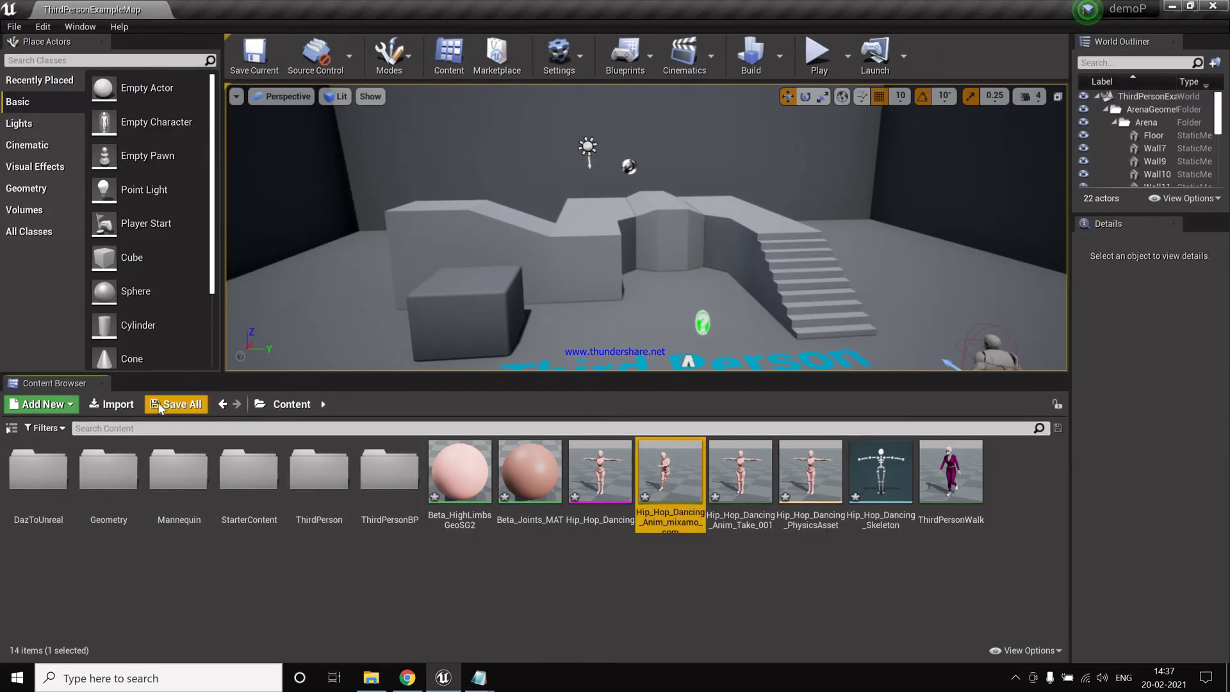
Save all modified assets and open Hip_Hop_Dancing_Skeleton.
left_click(176, 405)
left_click(747, 472)
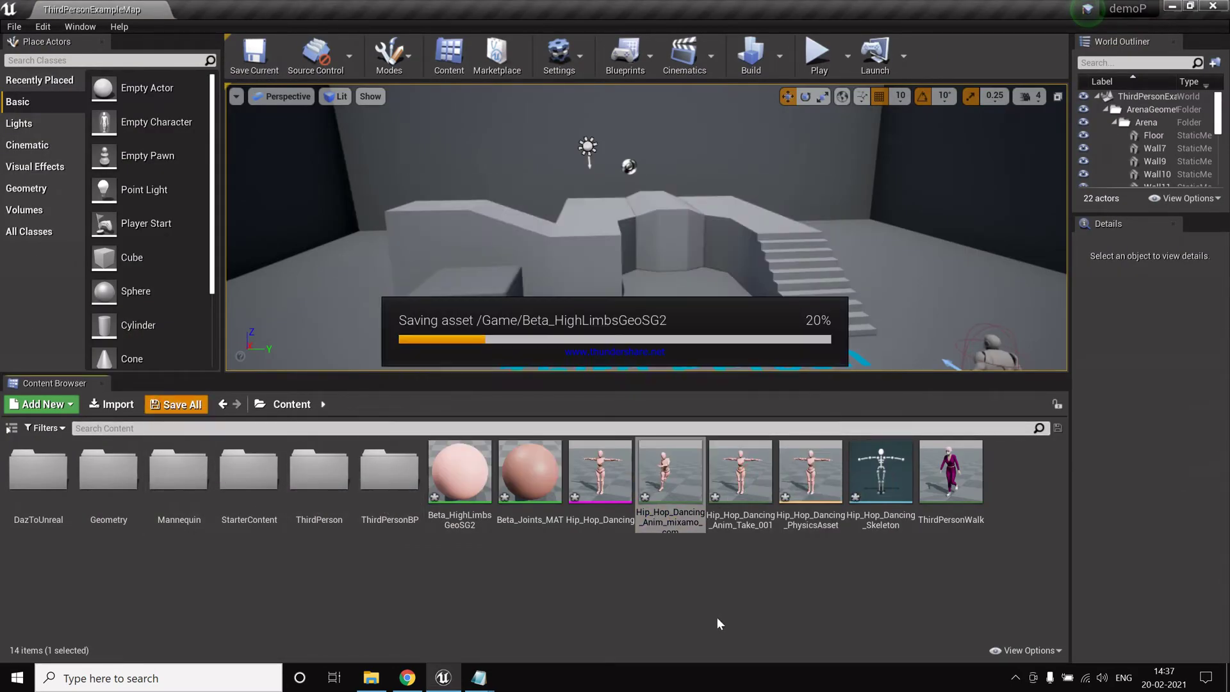
double_click(892, 485)
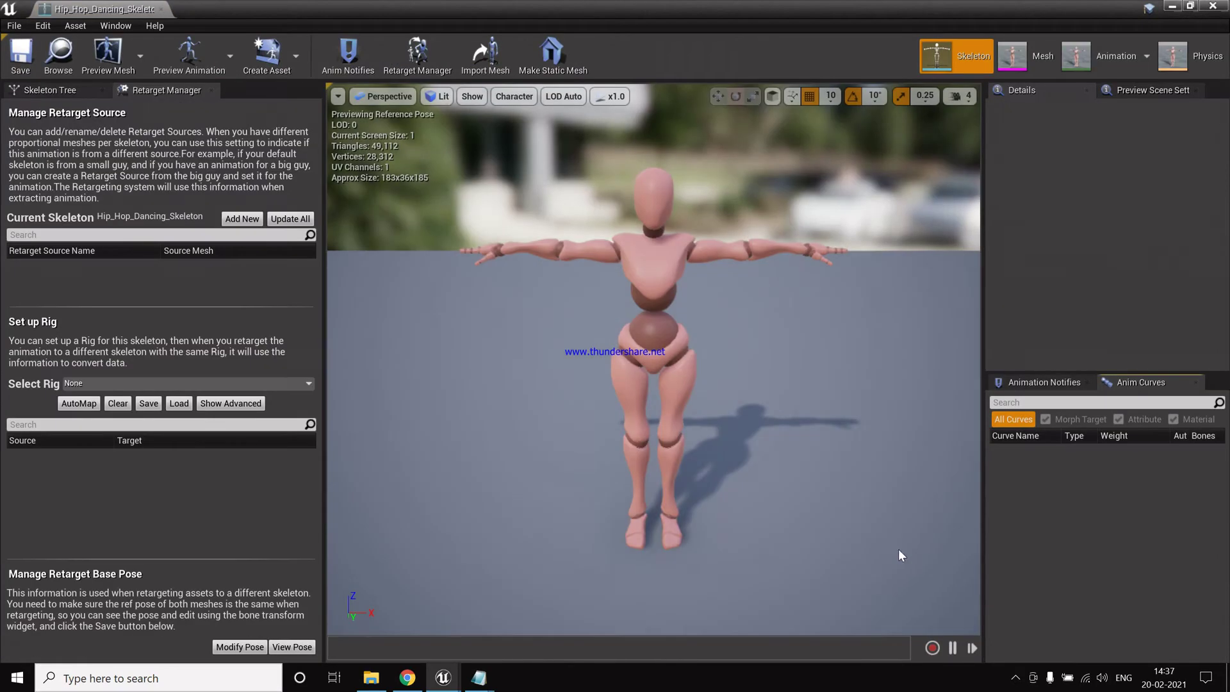
Assign the Humanoid rig to Hip_Hop_Dancing_Skeleton and bring up the Mixamo bone mapping notes.
left_click(172, 384)
left_click(113, 114)
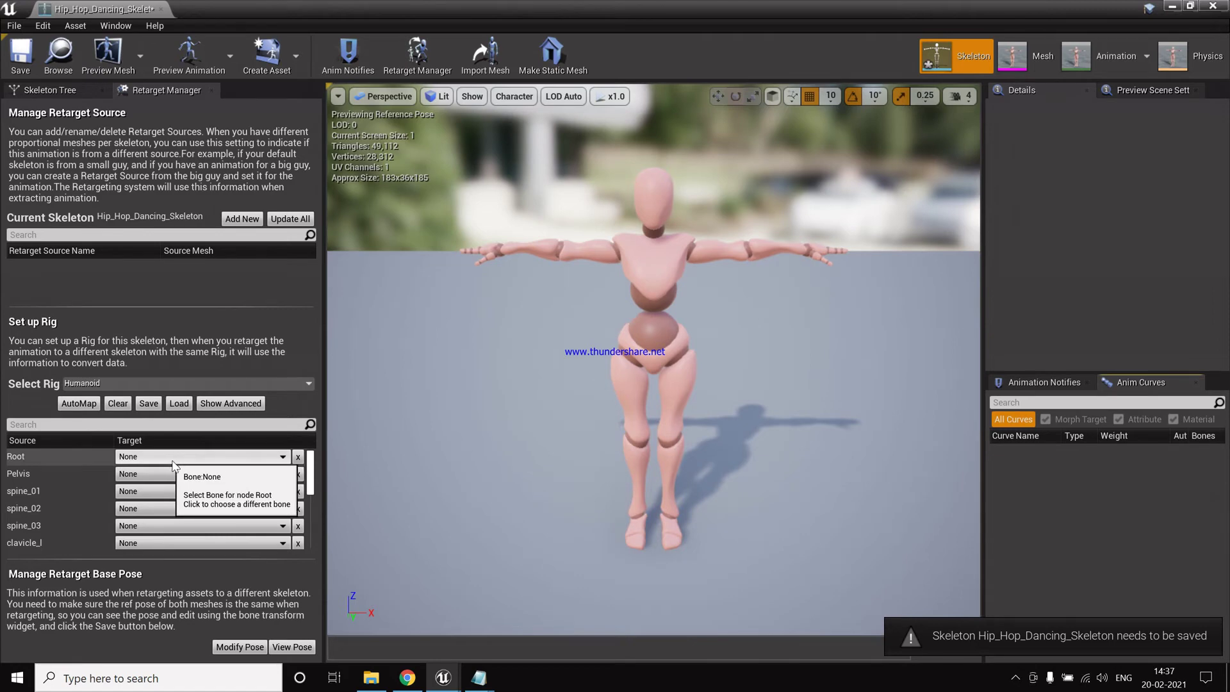
mouse_move(479, 678)
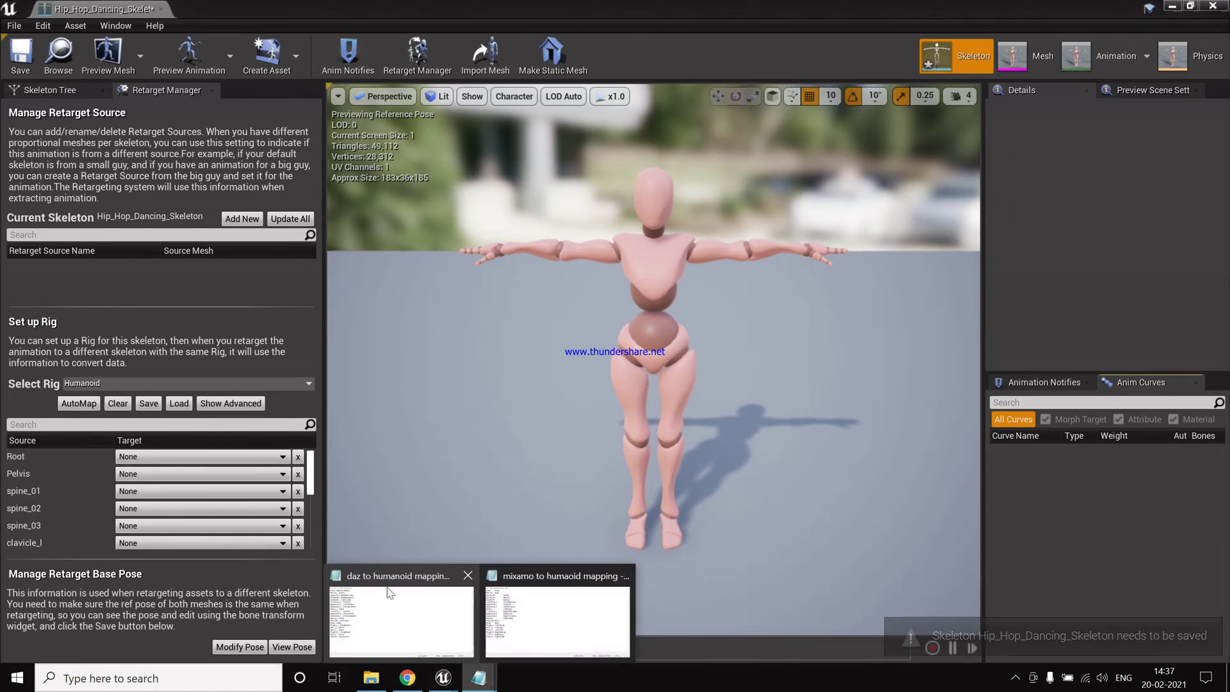
left_click(564, 626)
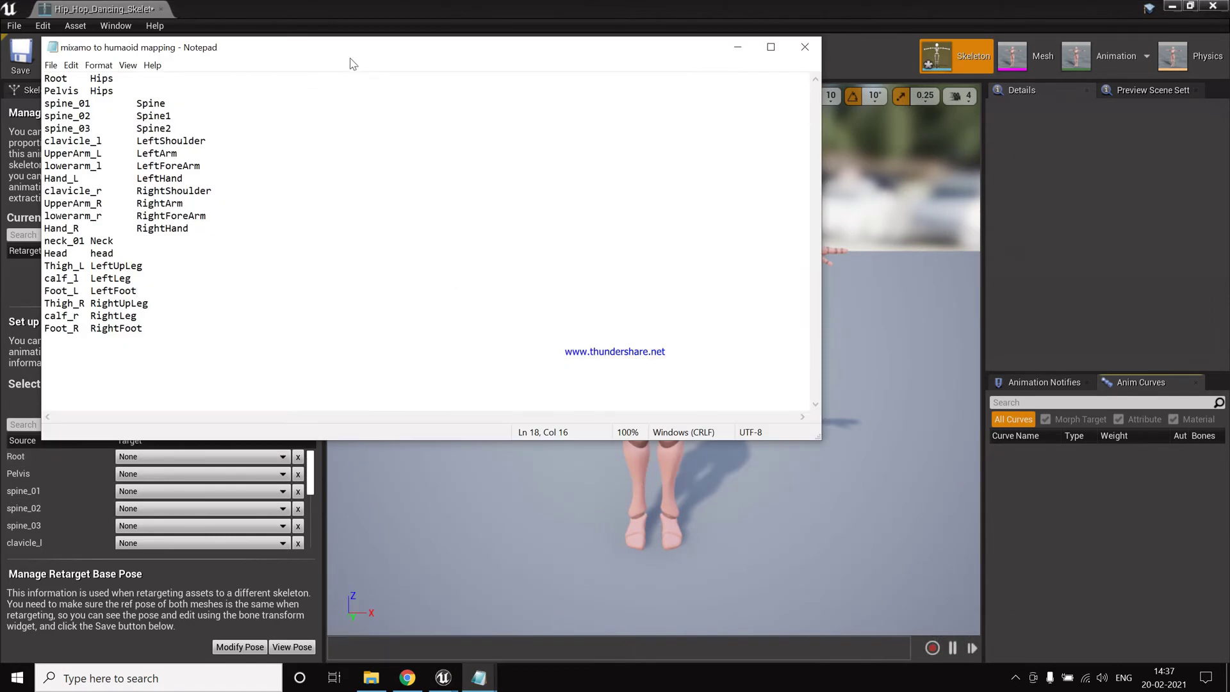
left_click_drag(349, 63, 1228, 154)
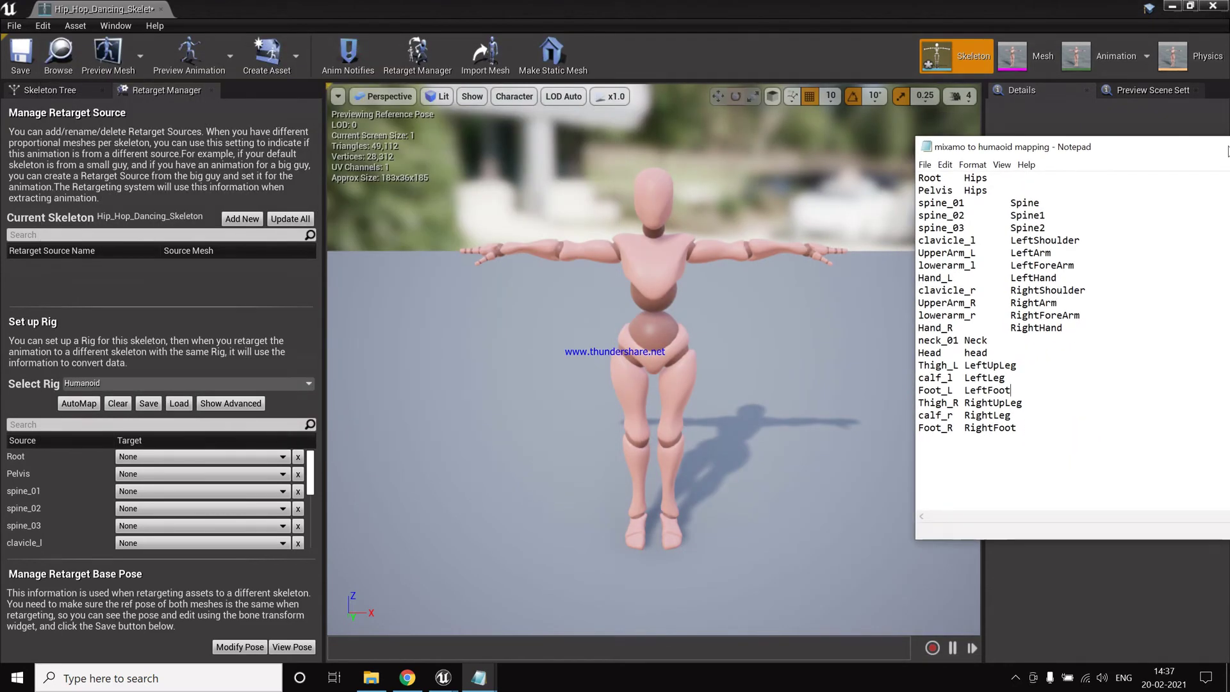
Map both Root and Pelvis to the Hips bone.
left_click(196, 457)
left_click(196, 456)
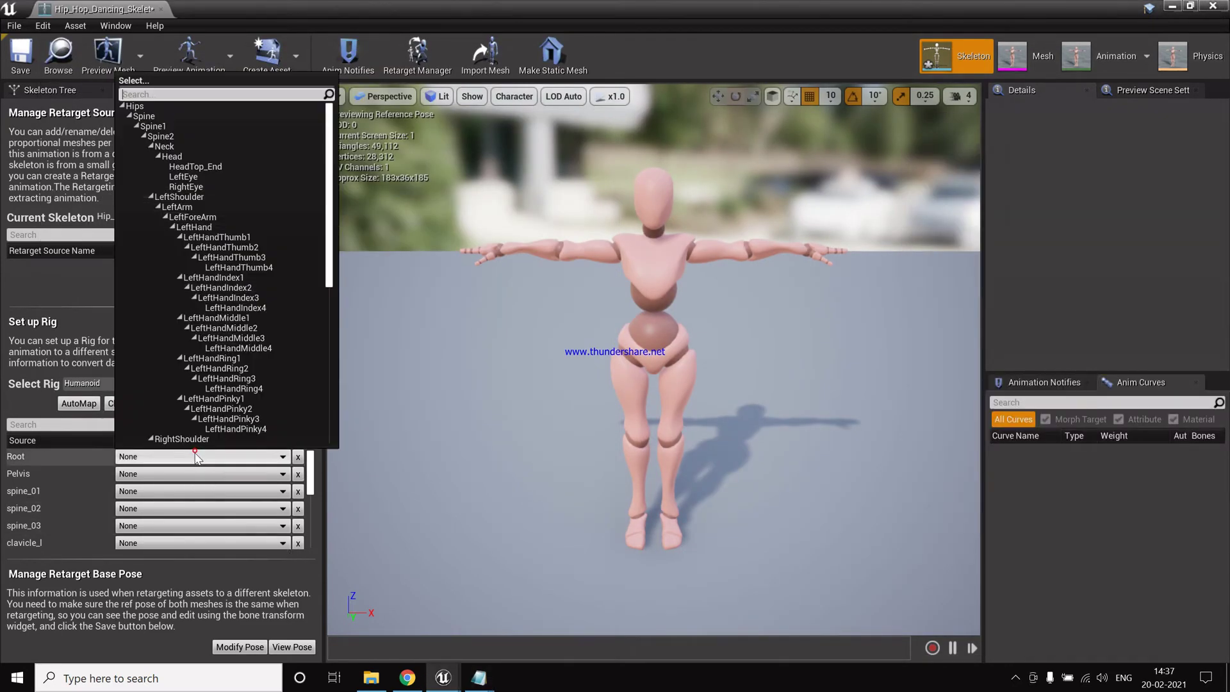
left_click(176, 104)
left_click(144, 477)
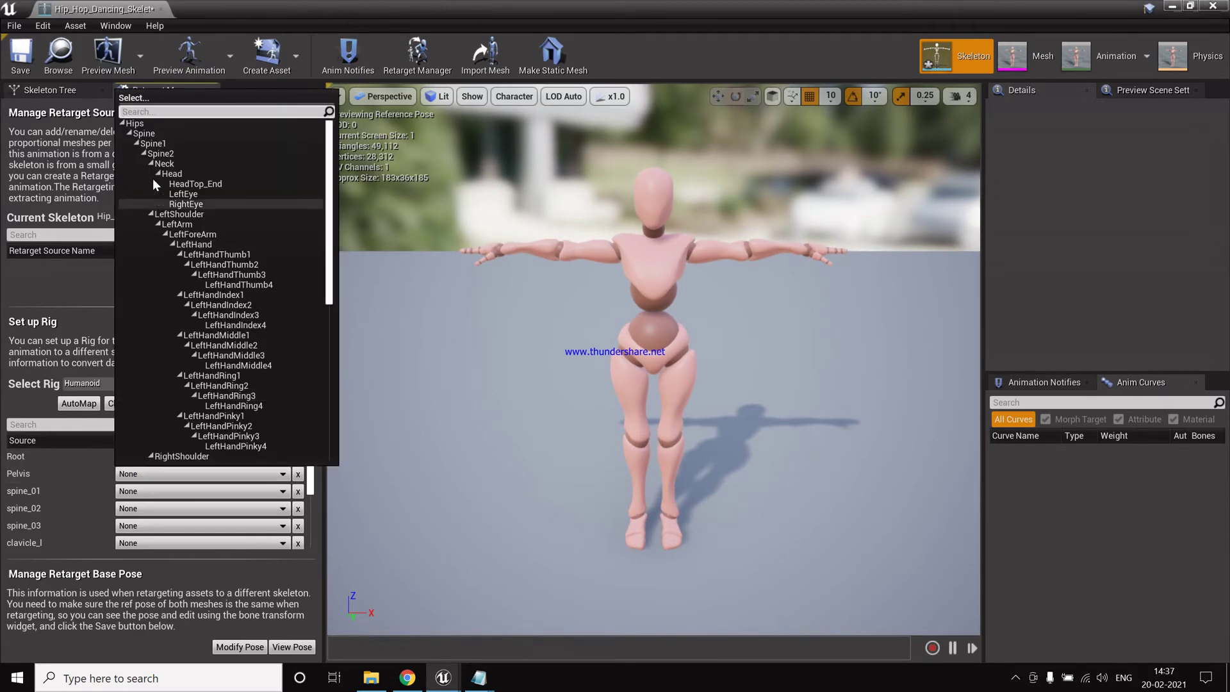
left_click(154, 130)
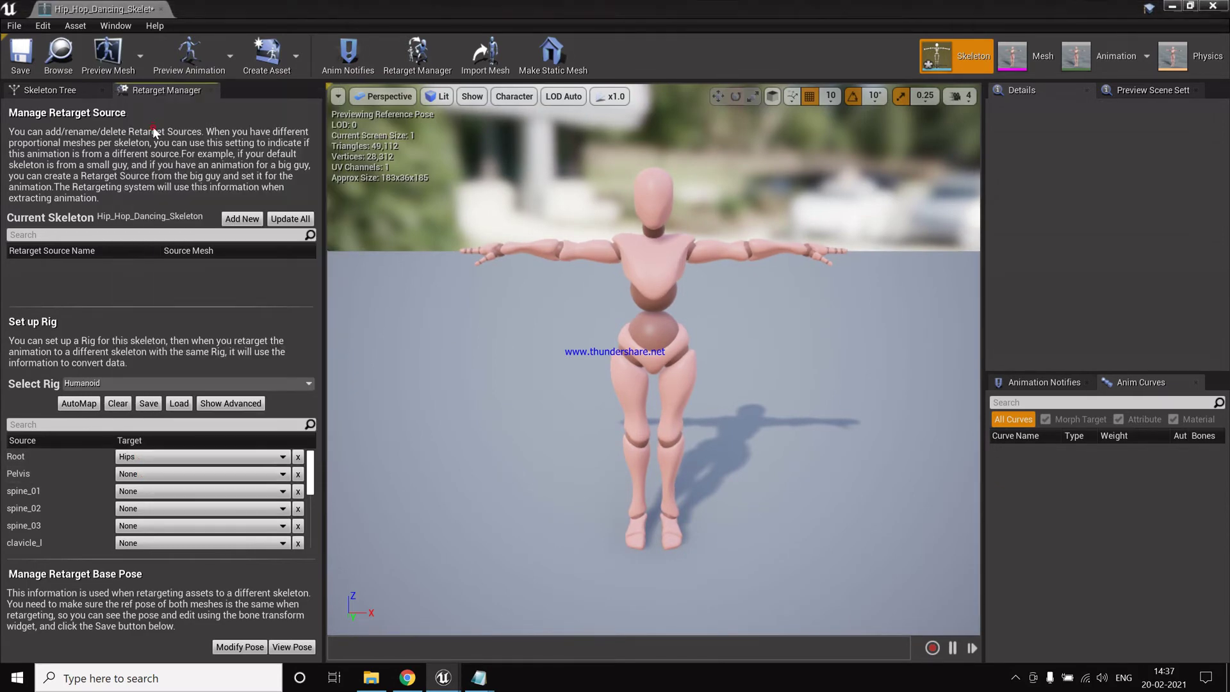
Map spine_01 to the Spine bone, view the retarget base pose, and save the skeleton.
left_click(148, 493)
key("alt+Tab")
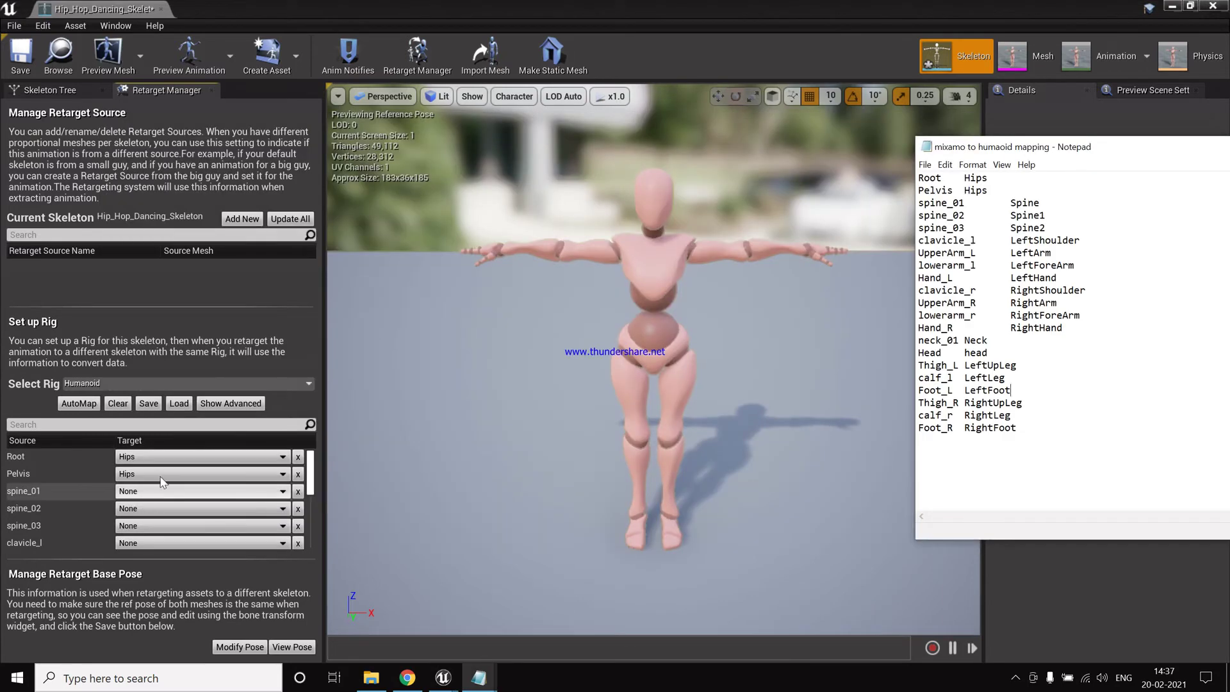
left_click(154, 495)
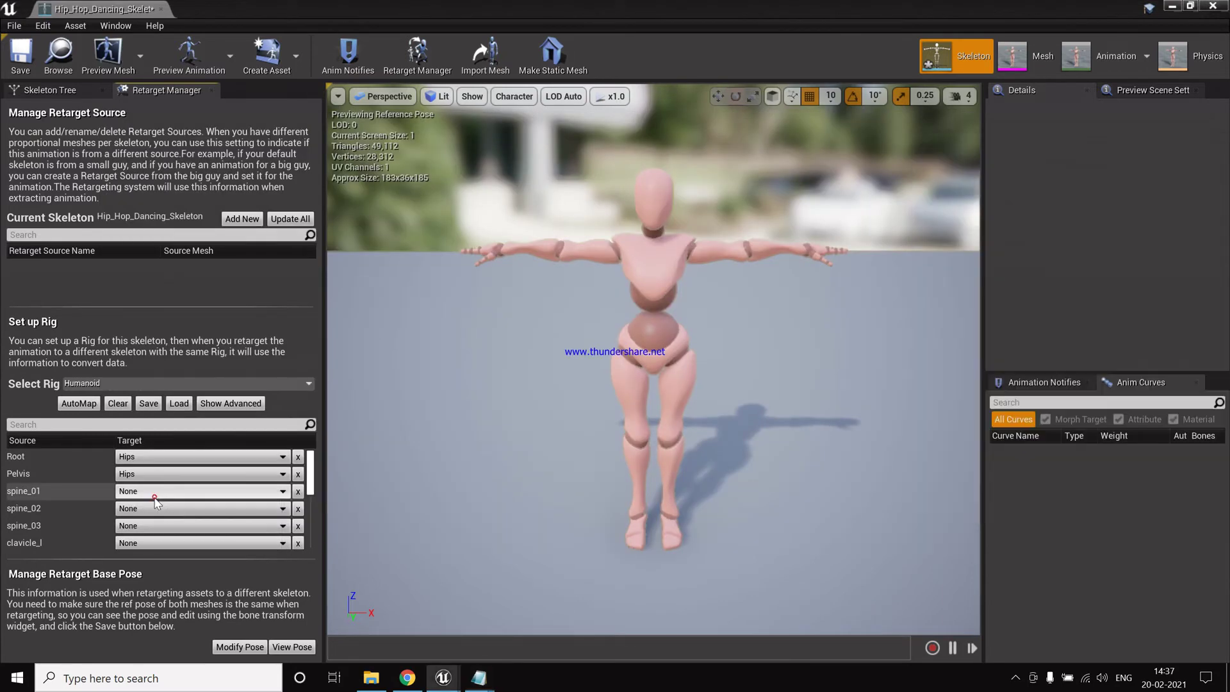
left_click(153, 495)
left_click(153, 495)
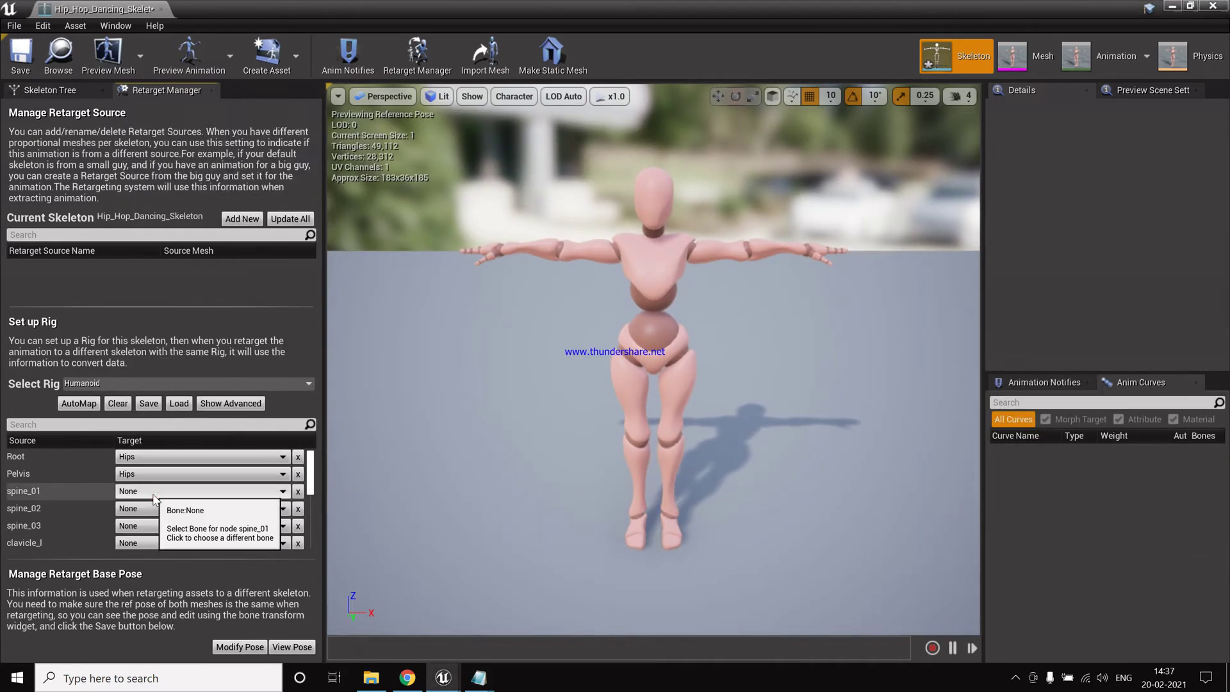
left_click(154, 495)
left_click(165, 151)
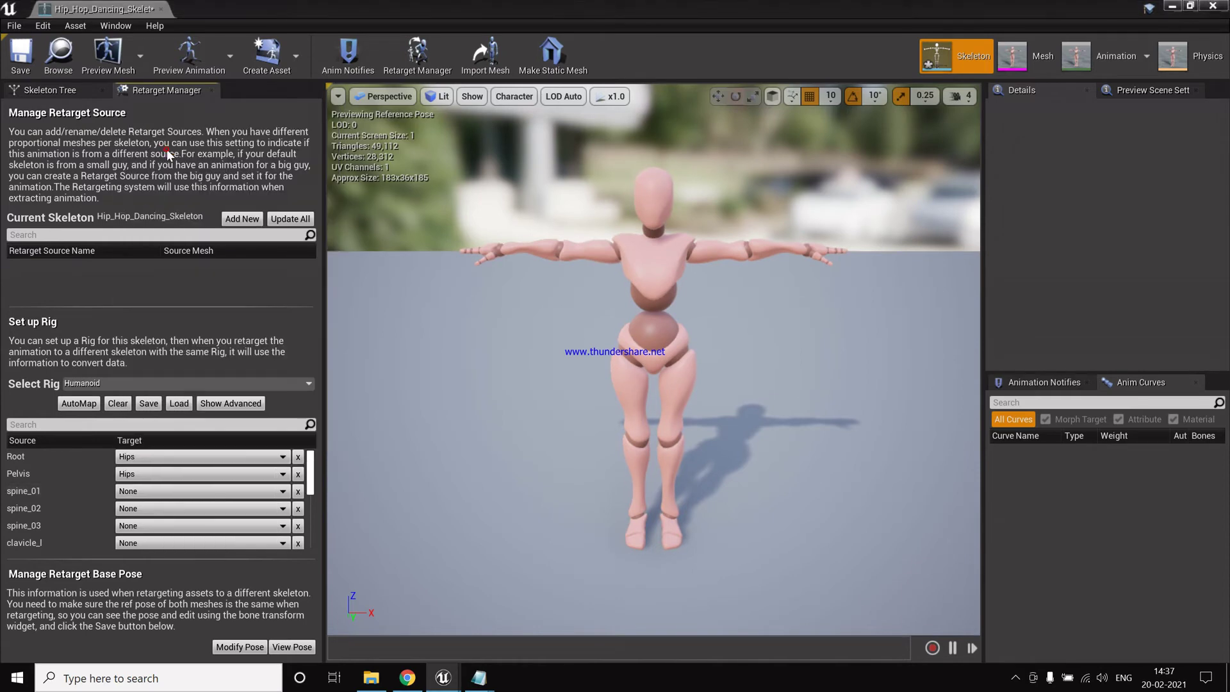
left_click(173, 492)
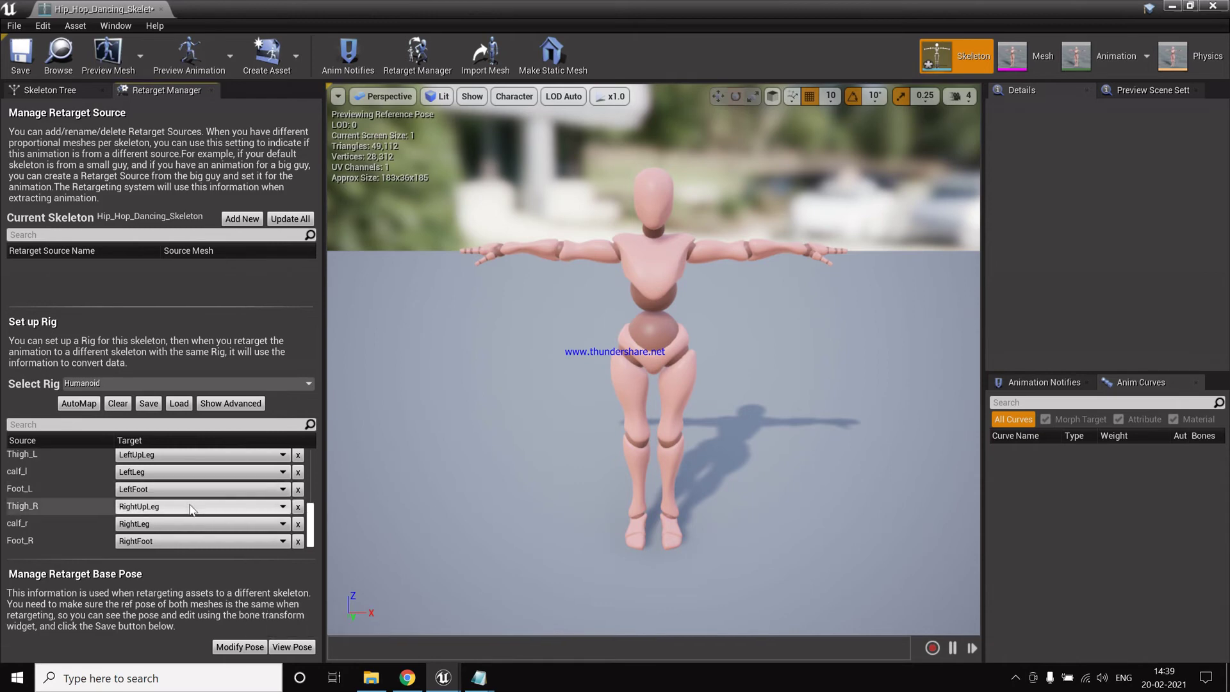
scroll(185, 512, "up", 5)
scroll(186, 511, "up", 2)
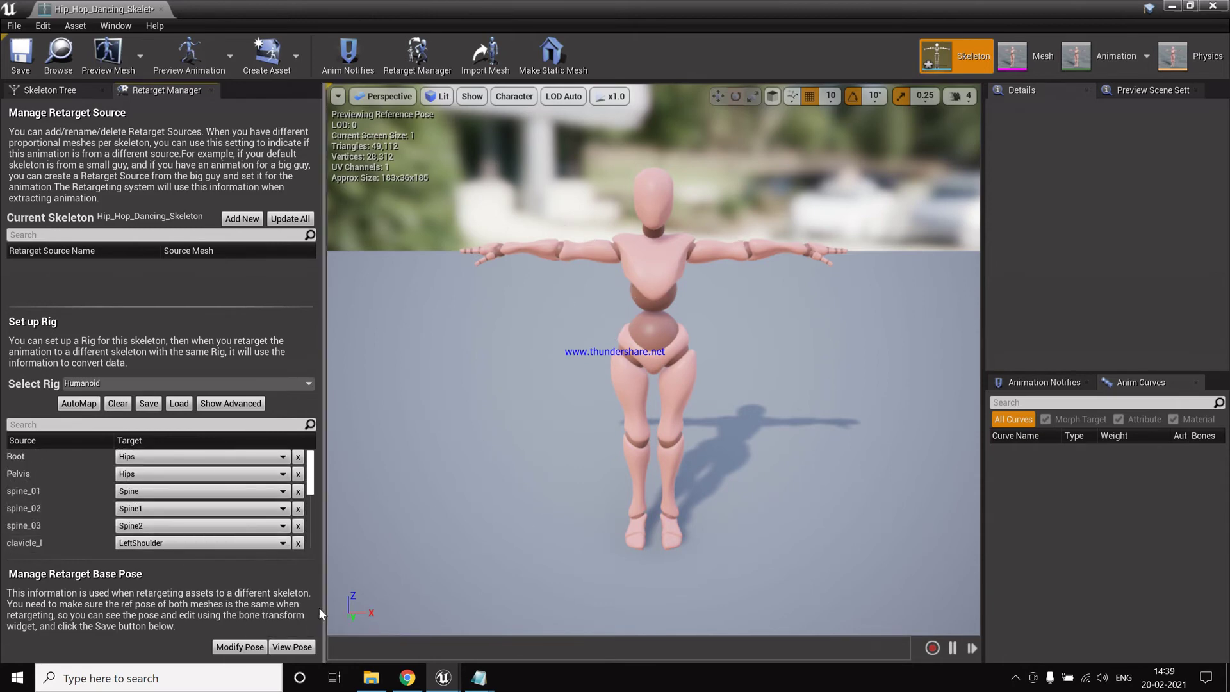
left_click(292, 647)
left_click(14, 57)
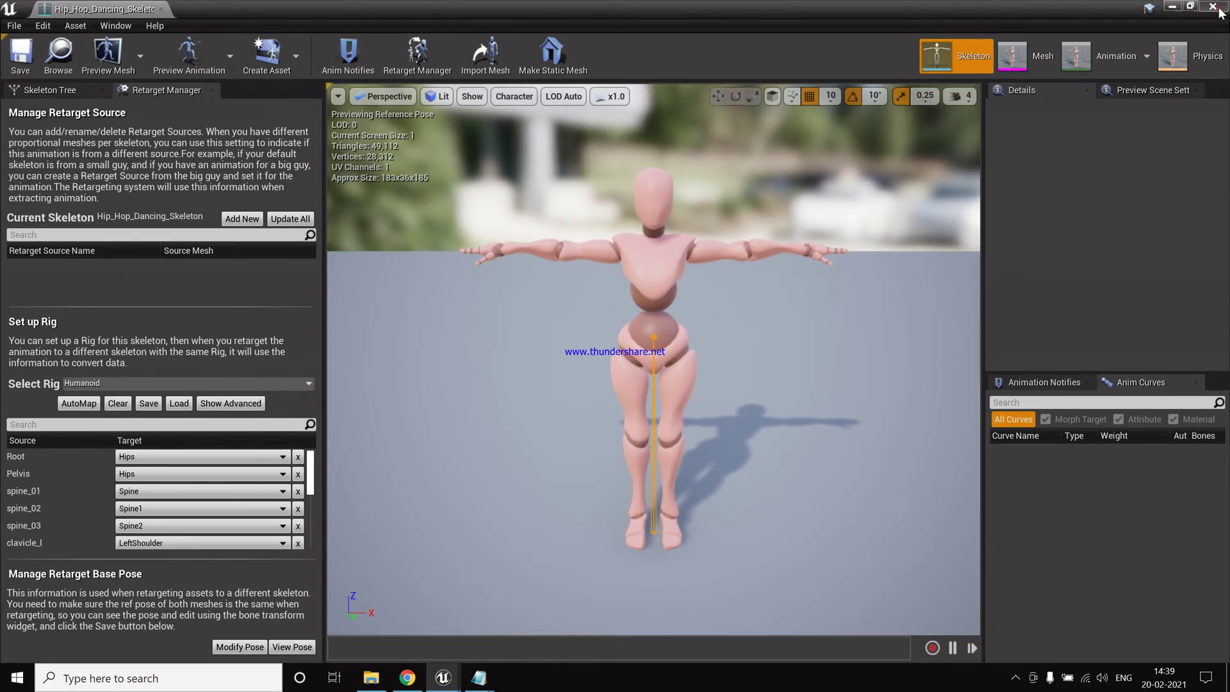
Close the skeleton editor and retarget a duplicate of the dance animation onto Genesis8BaseSkeleton.
left_click(1172, 6)
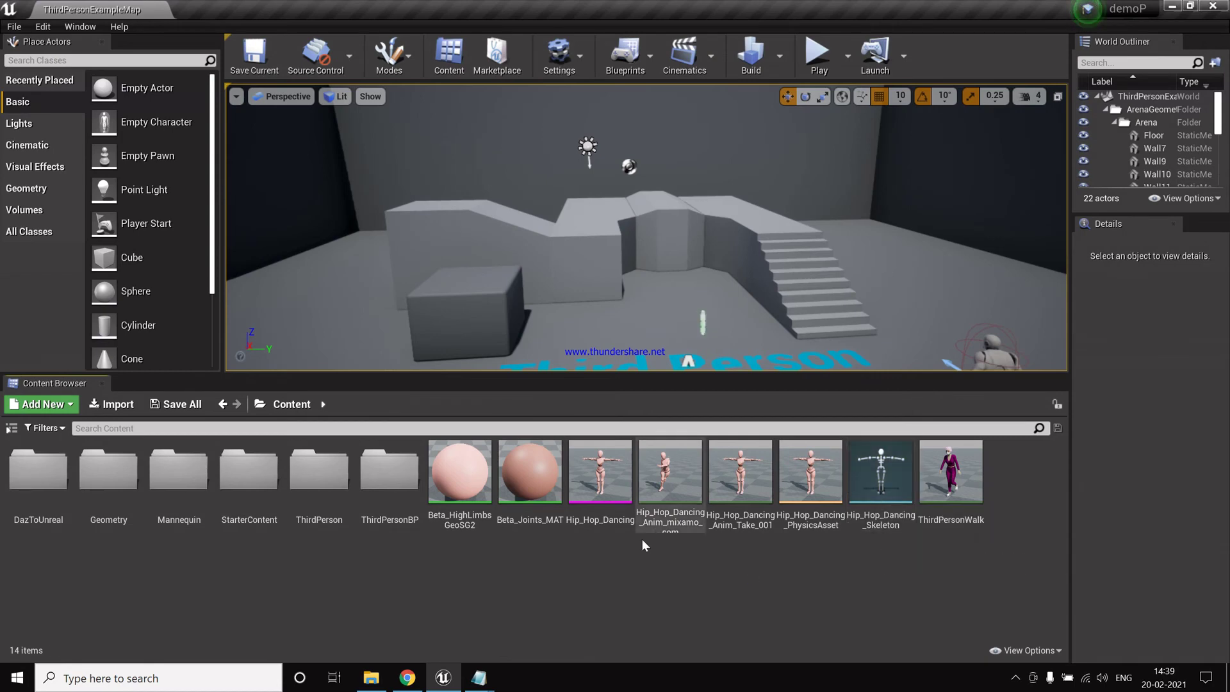
right_click(677, 479)
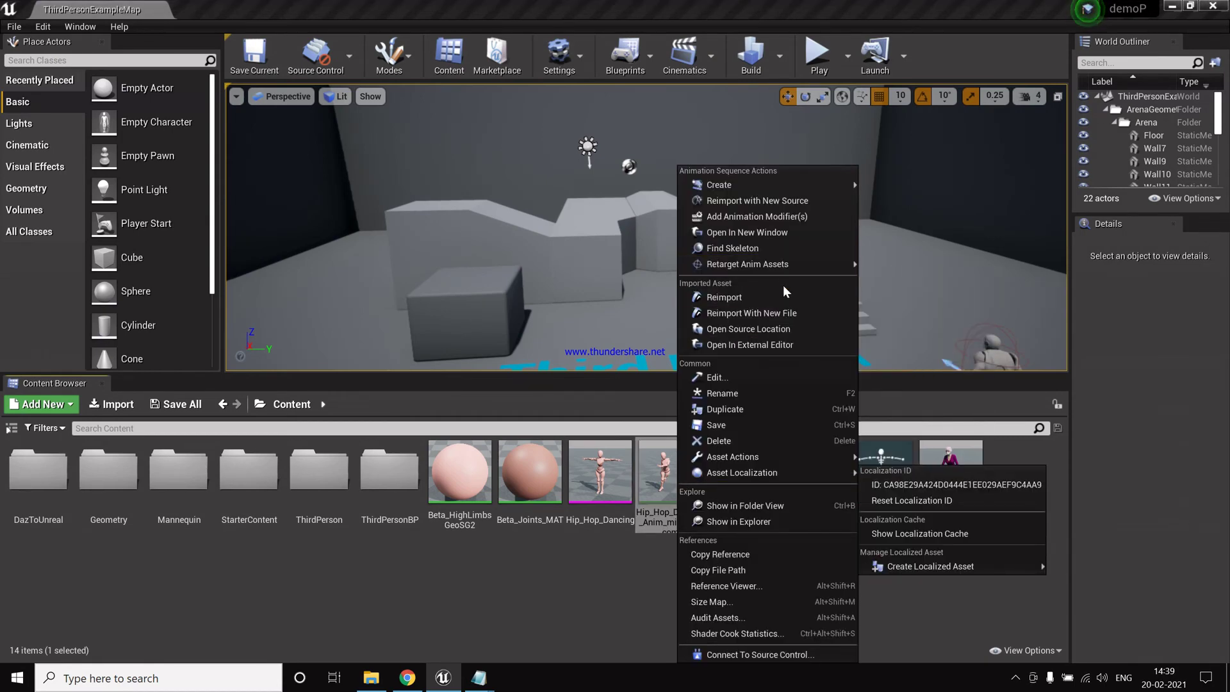
mouse_move(775, 265)
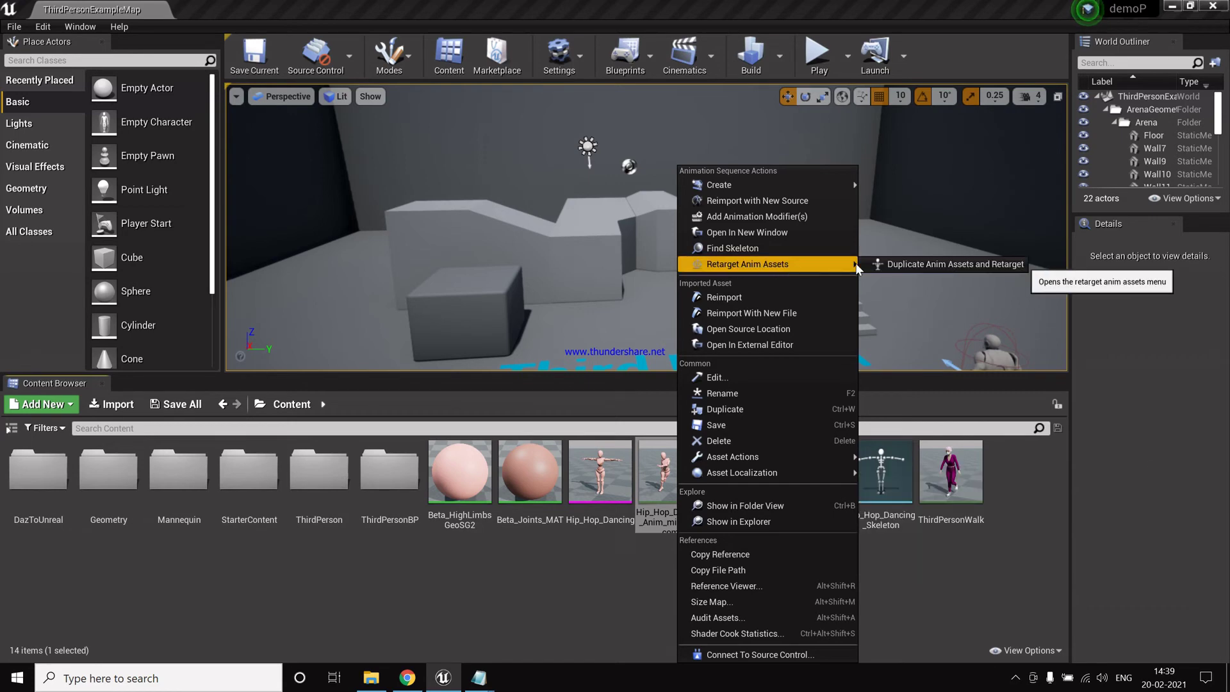
left_click(948, 264)
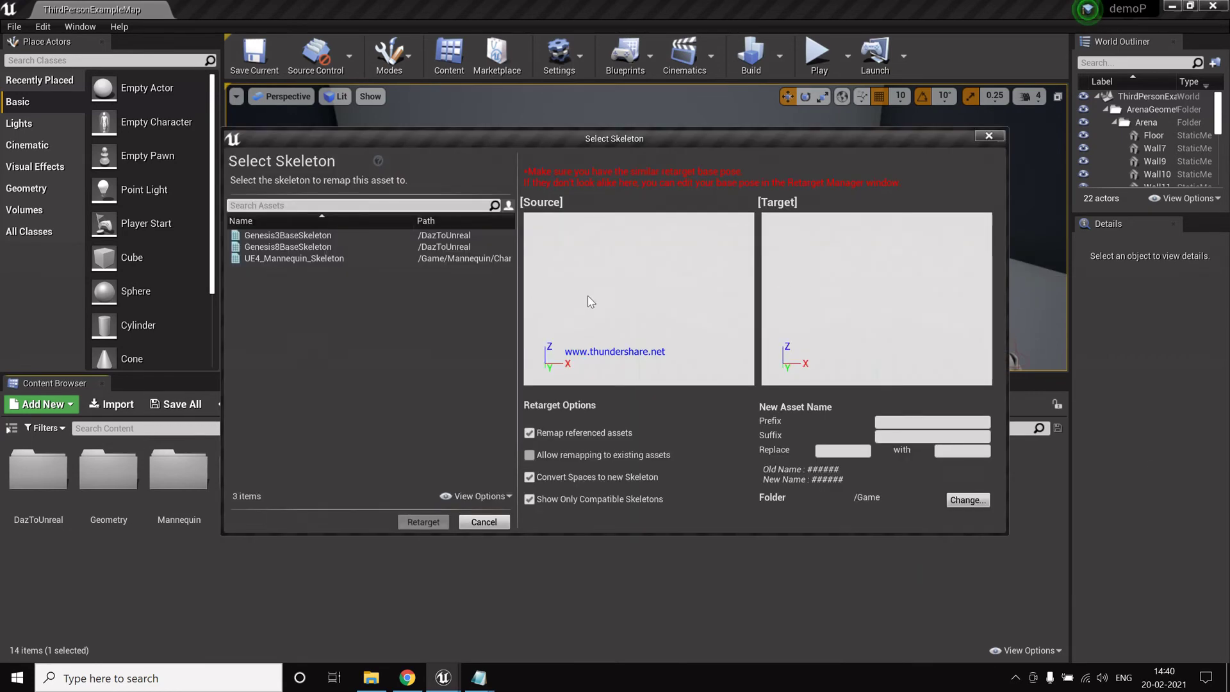
left_click(305, 257)
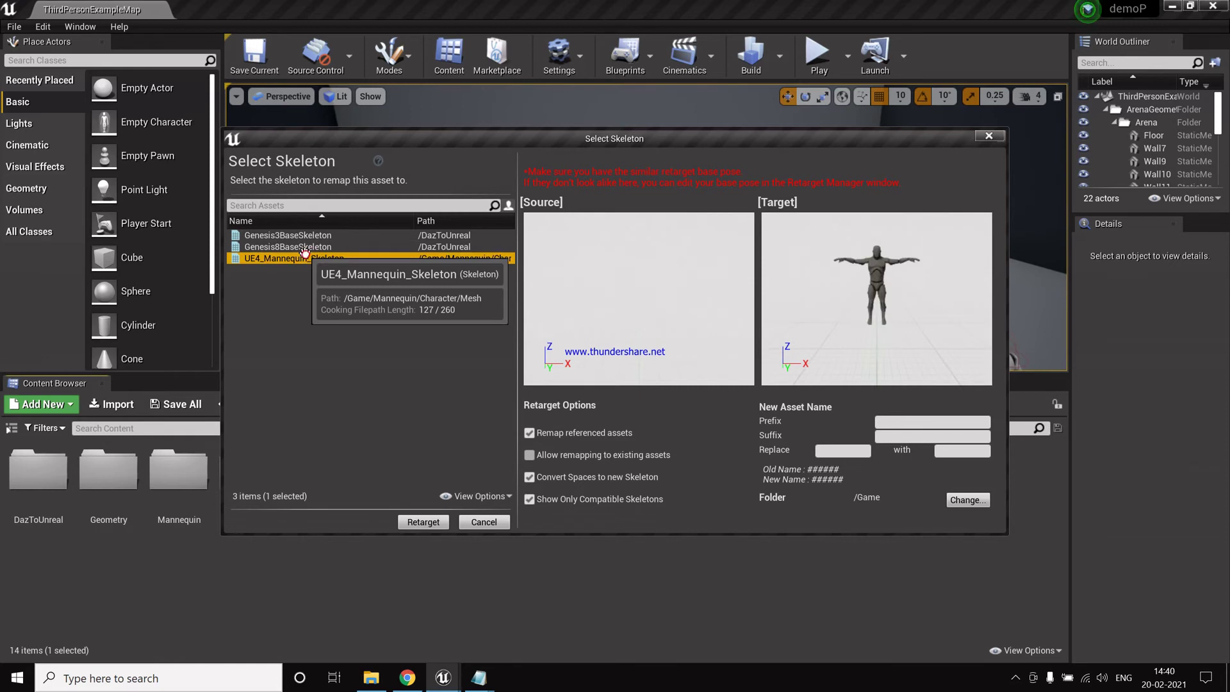
left_click(308, 247)
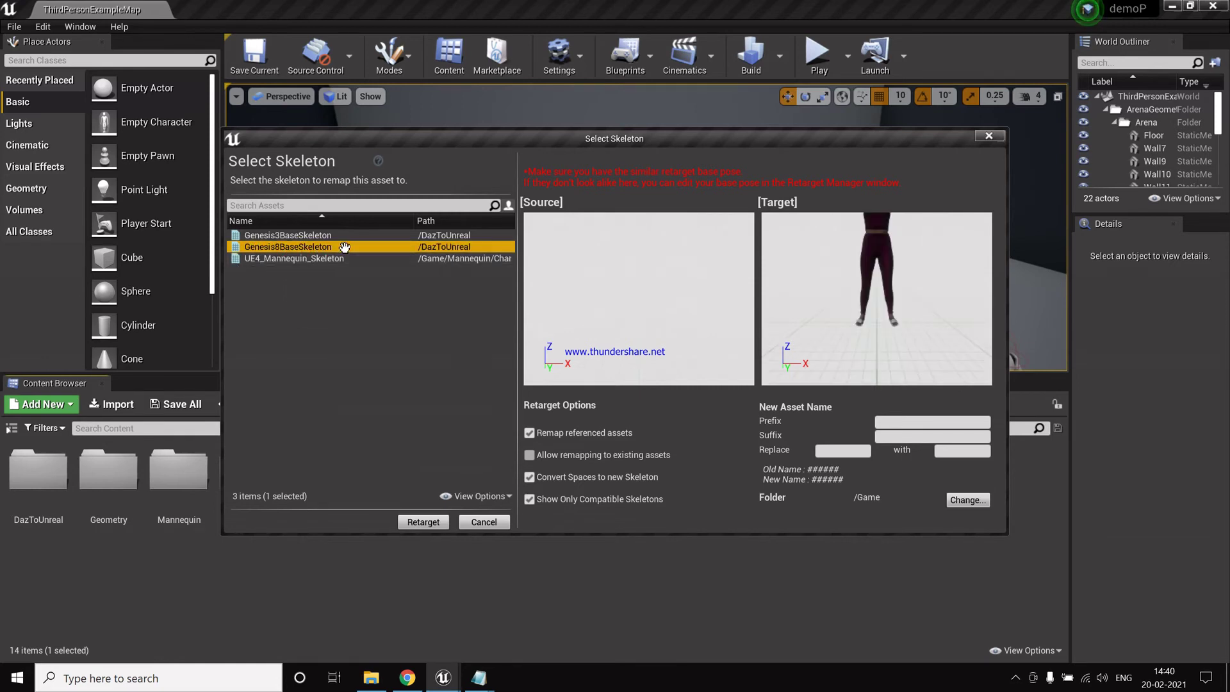
left_click(435, 523)
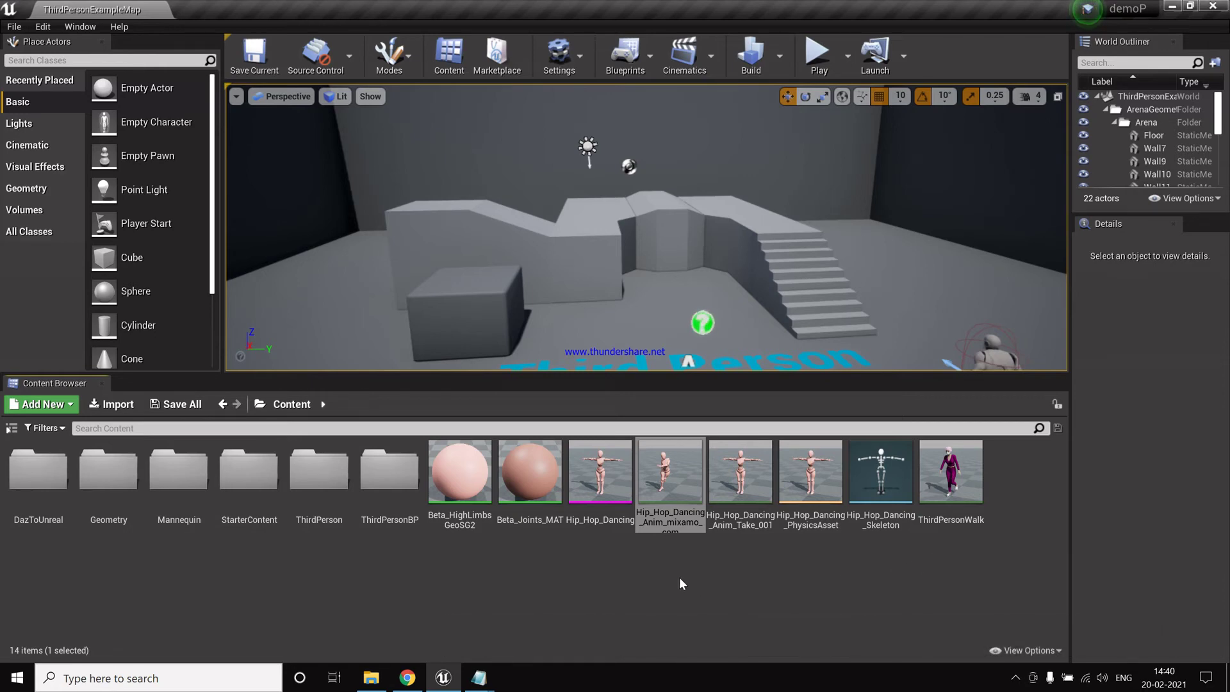
Retry Duplicate Anim Assets and Retarget onto Genesis8BaseSkeleton, which fails for missing Preview Meshes.
right_click(680, 485)
left_click(576, 545)
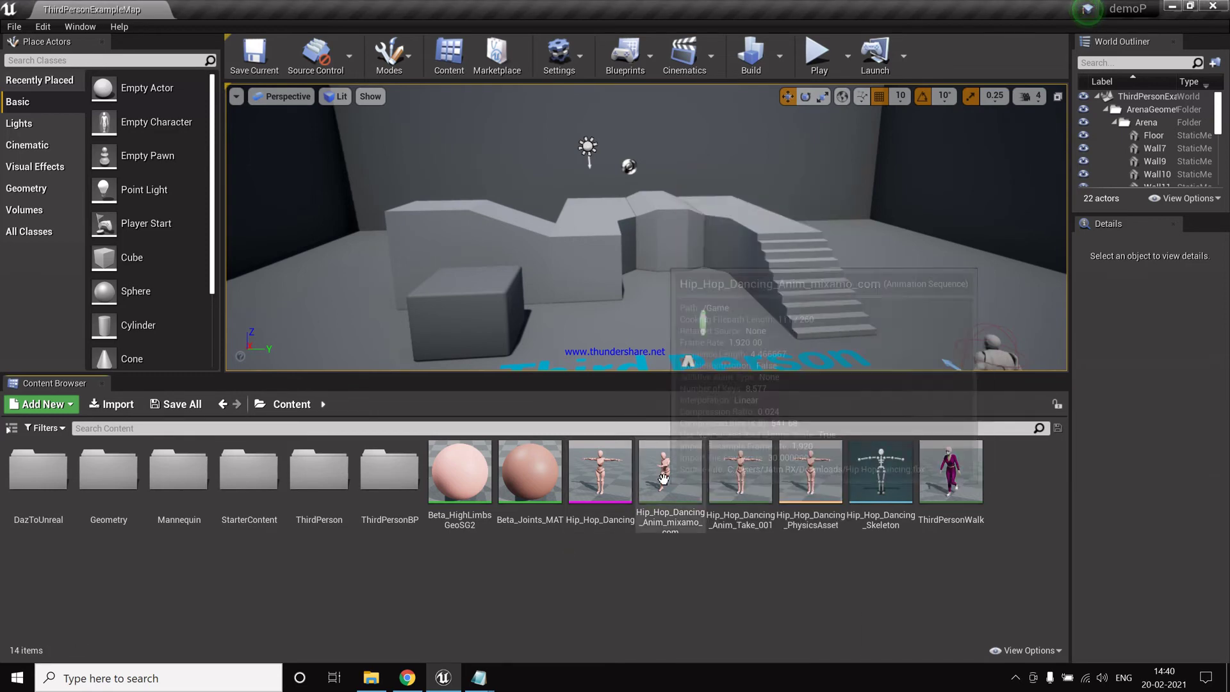
right_click(666, 477)
mouse_move(676, 464)
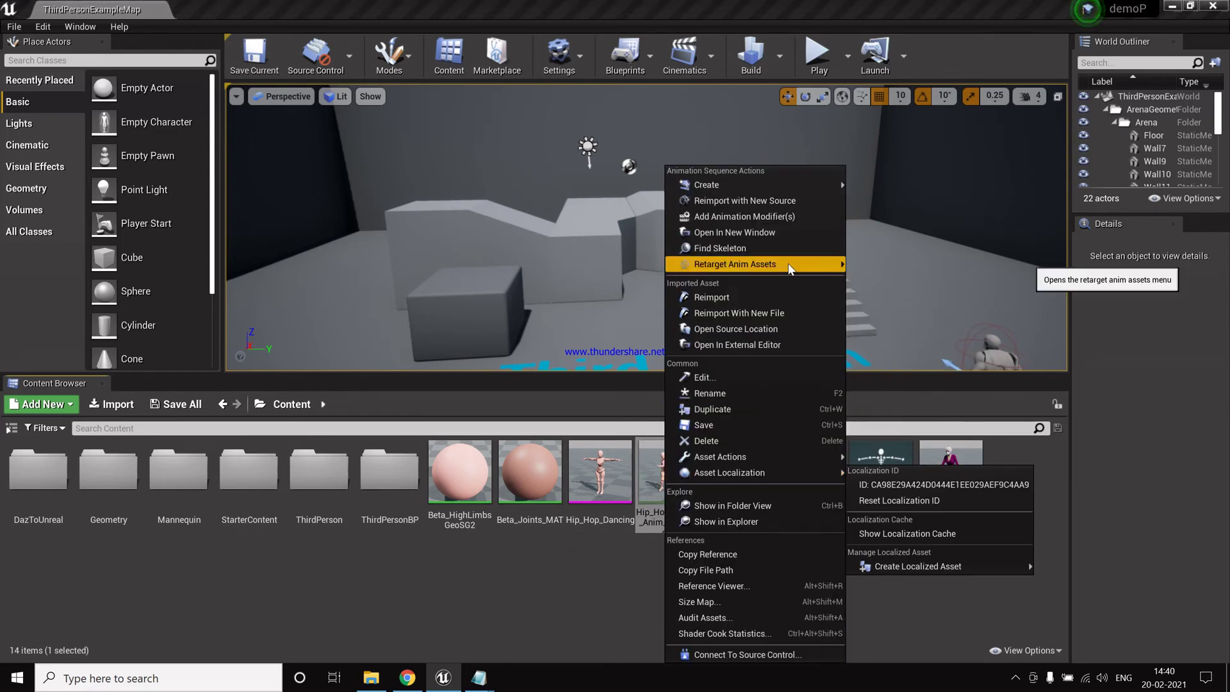
mouse_move(788, 263)
left_click(863, 263)
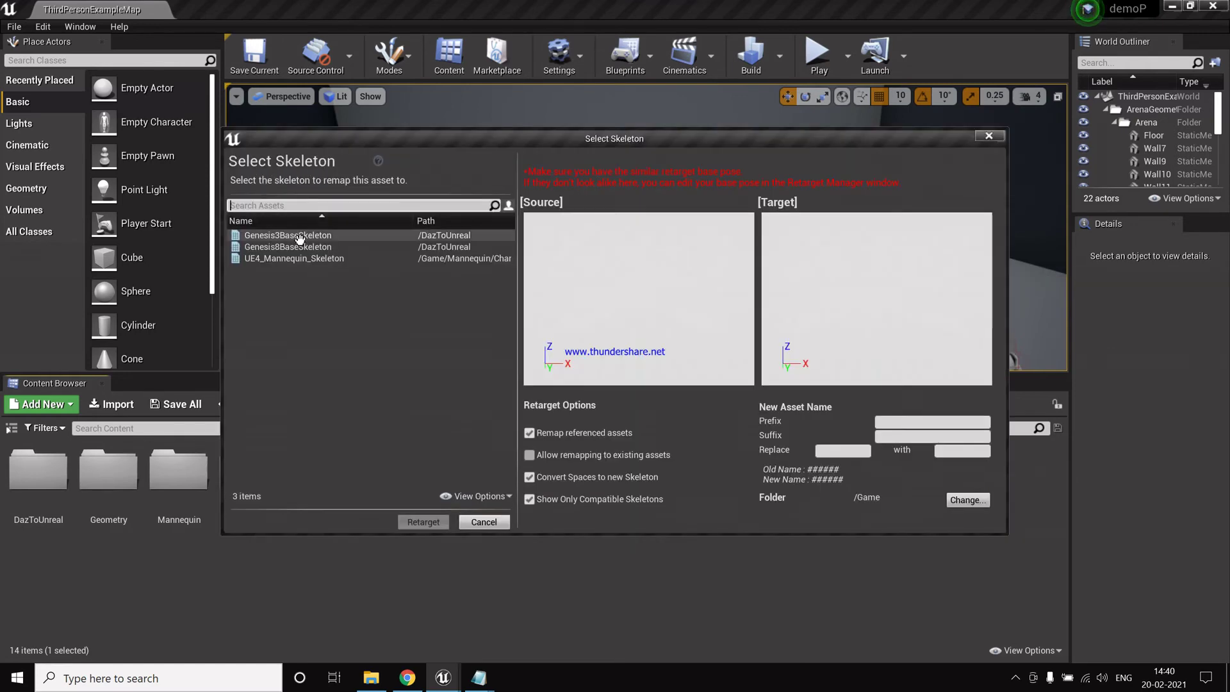
left_click(298, 248)
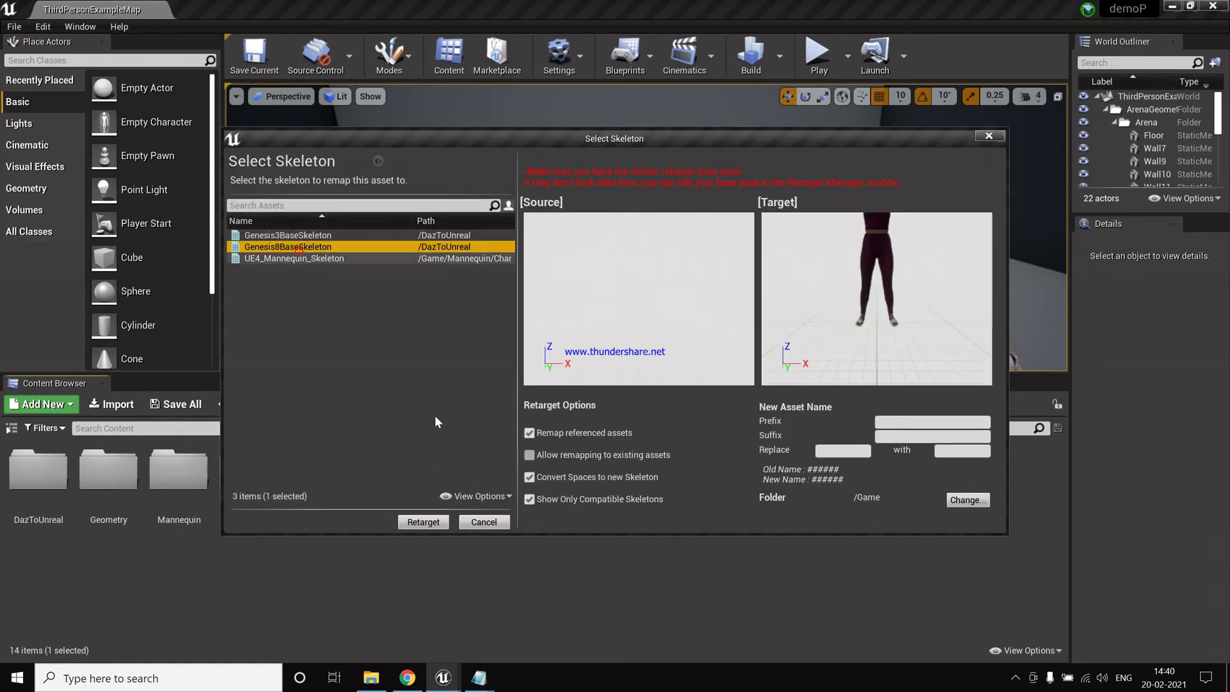
left_click(423, 523)
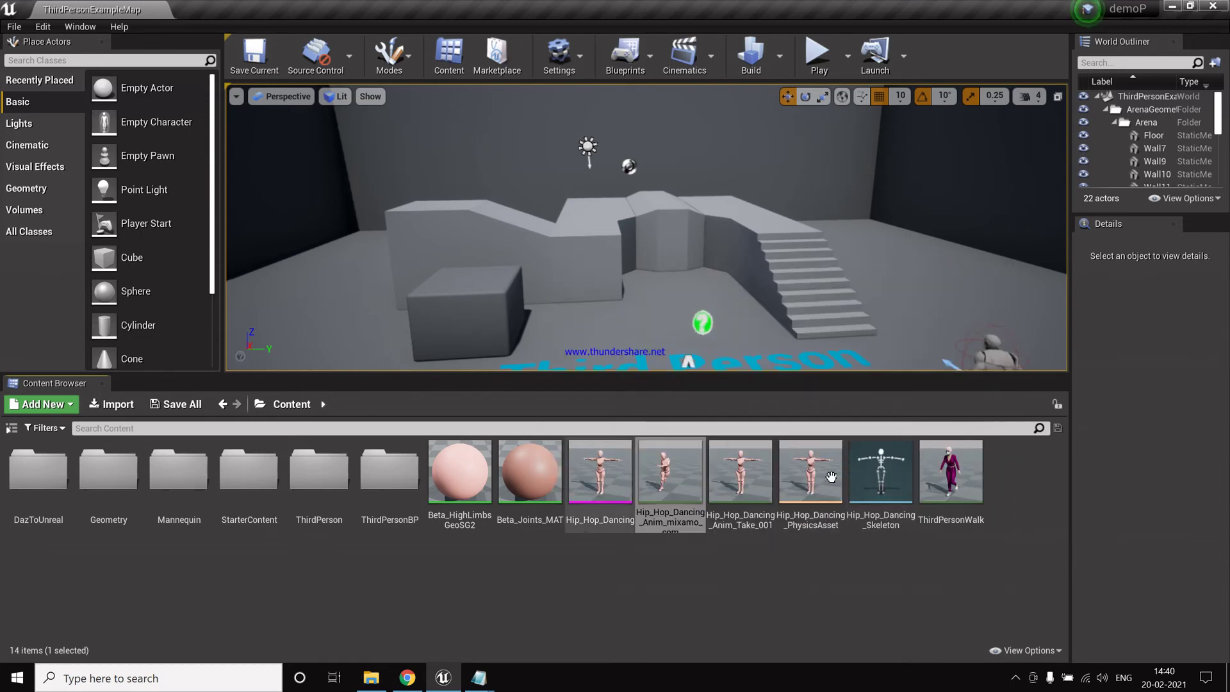
Set the character as Hip_Hop_Dancing_Skeleton's preview mesh and close the skeleton editor.
double_click(888, 471)
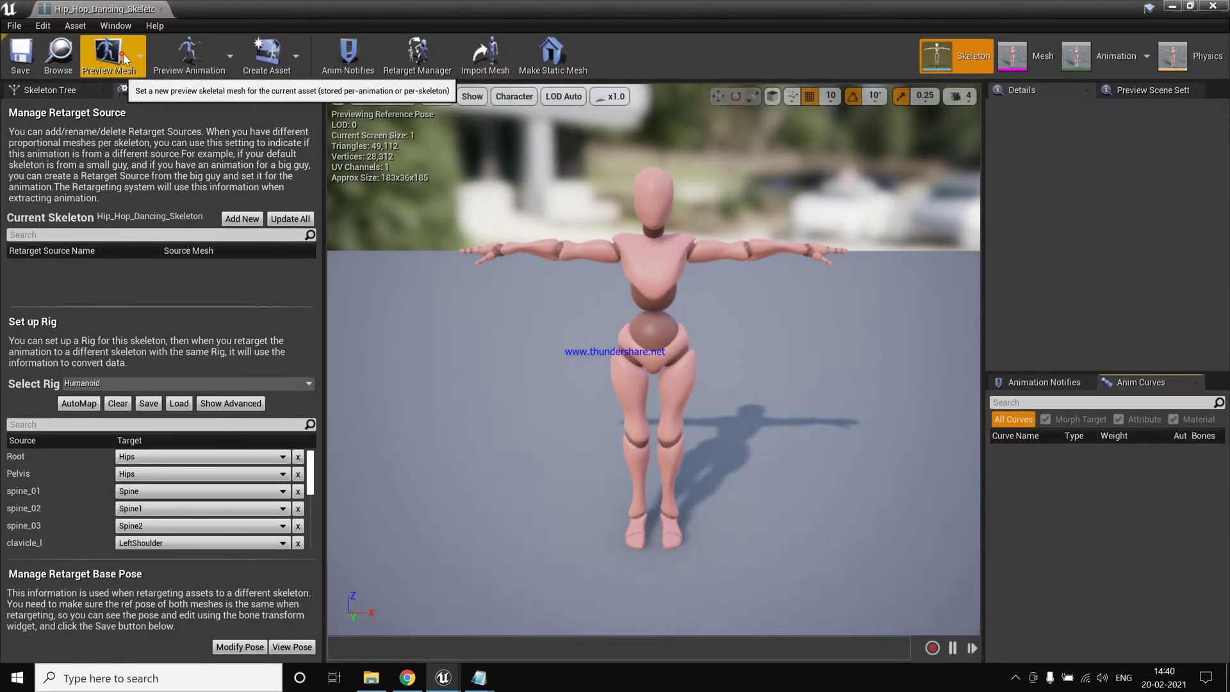
left_click(108, 54)
left_click(137, 119)
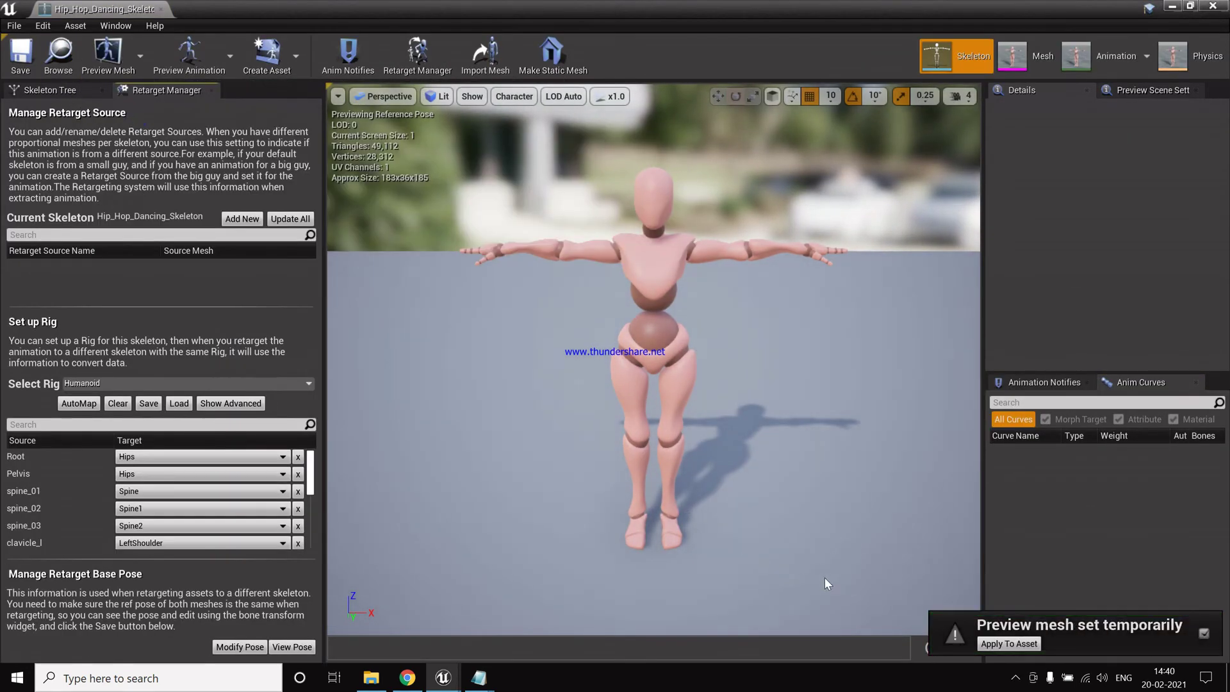
left_click(1008, 643)
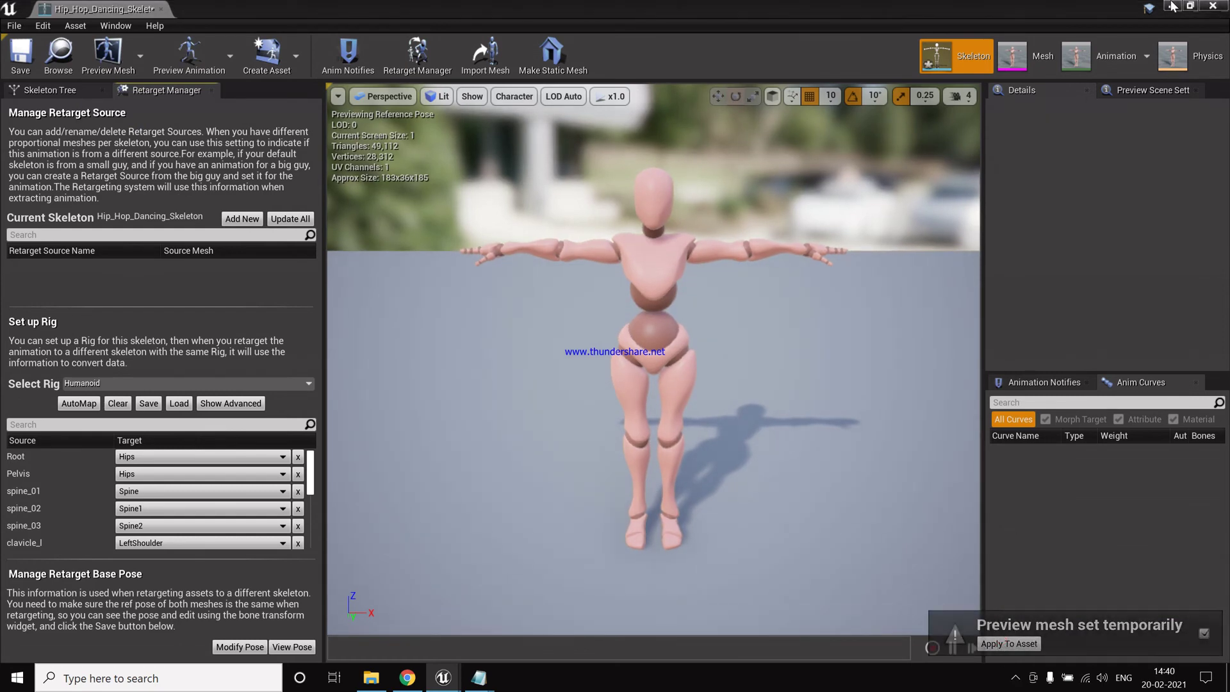
left_click(1218, 7)
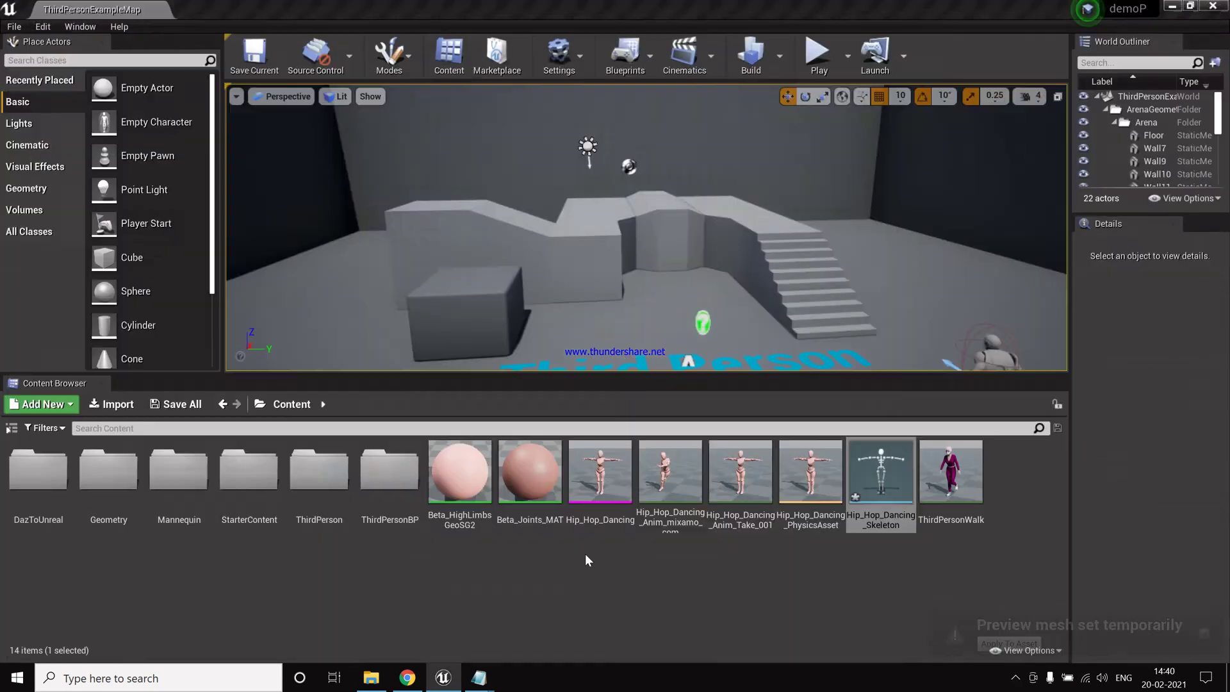
Duplicate and retarget the dance onto Genesis8BaseSkeleton, then open the new copy.
right_click(691, 487)
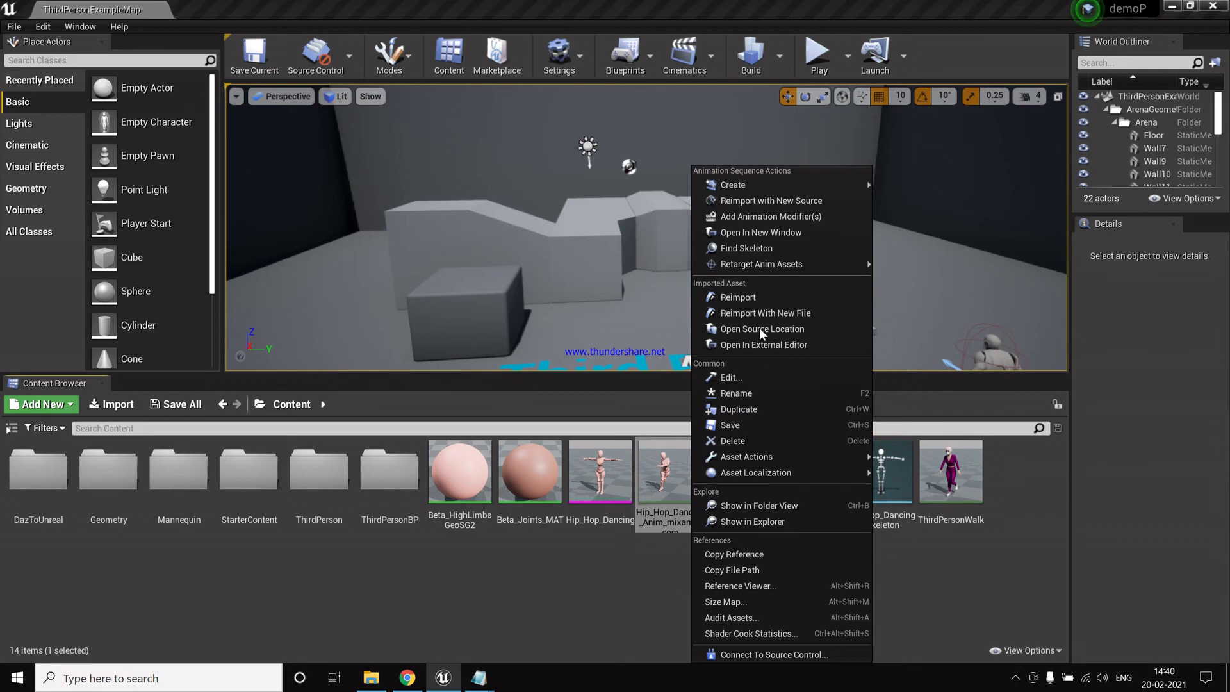
mouse_move(761, 268)
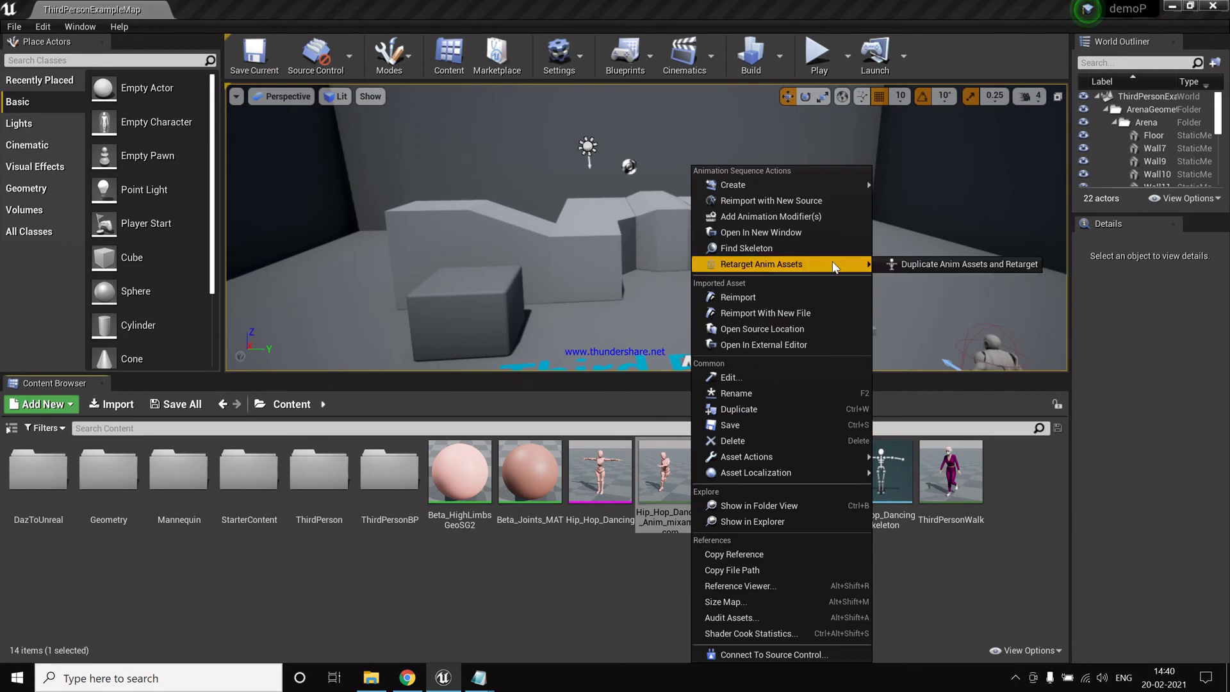
left_click(905, 266)
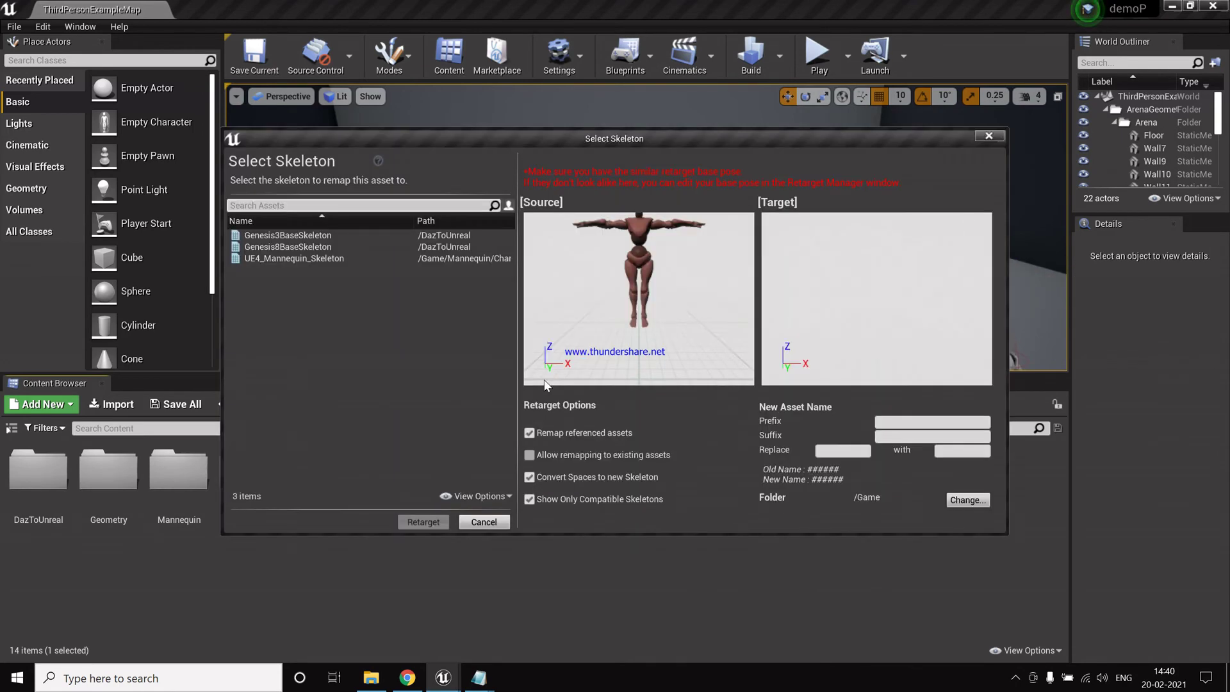
left_click(289, 248)
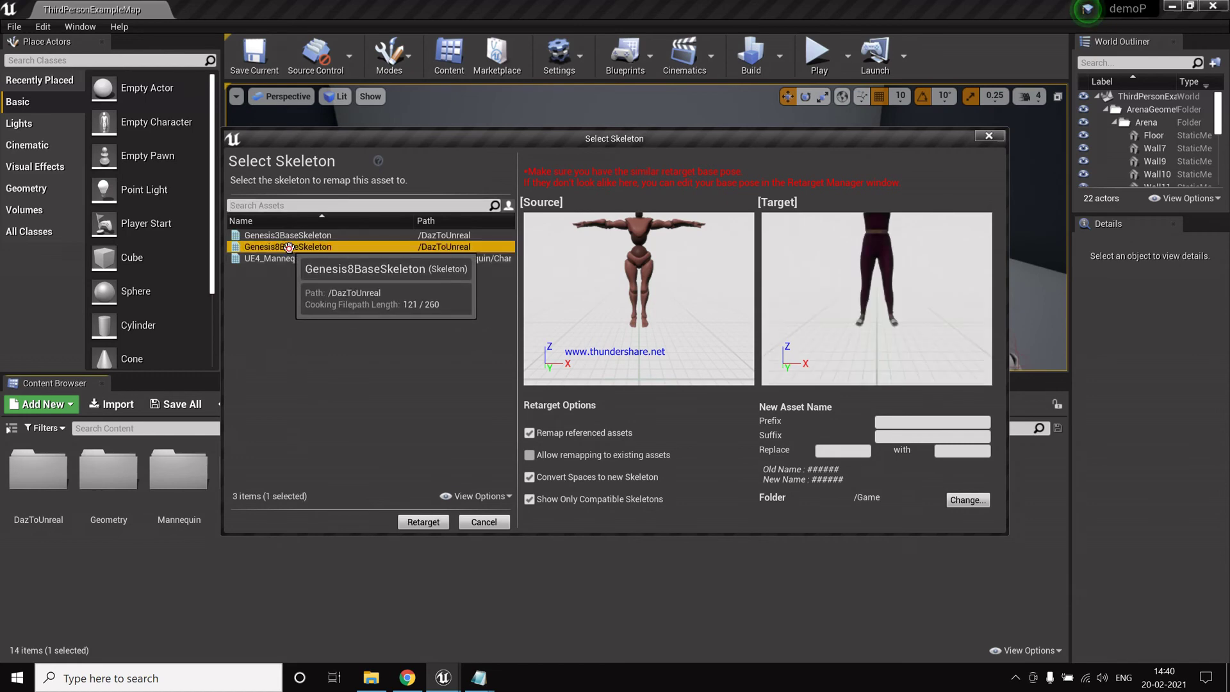
left_click(426, 522)
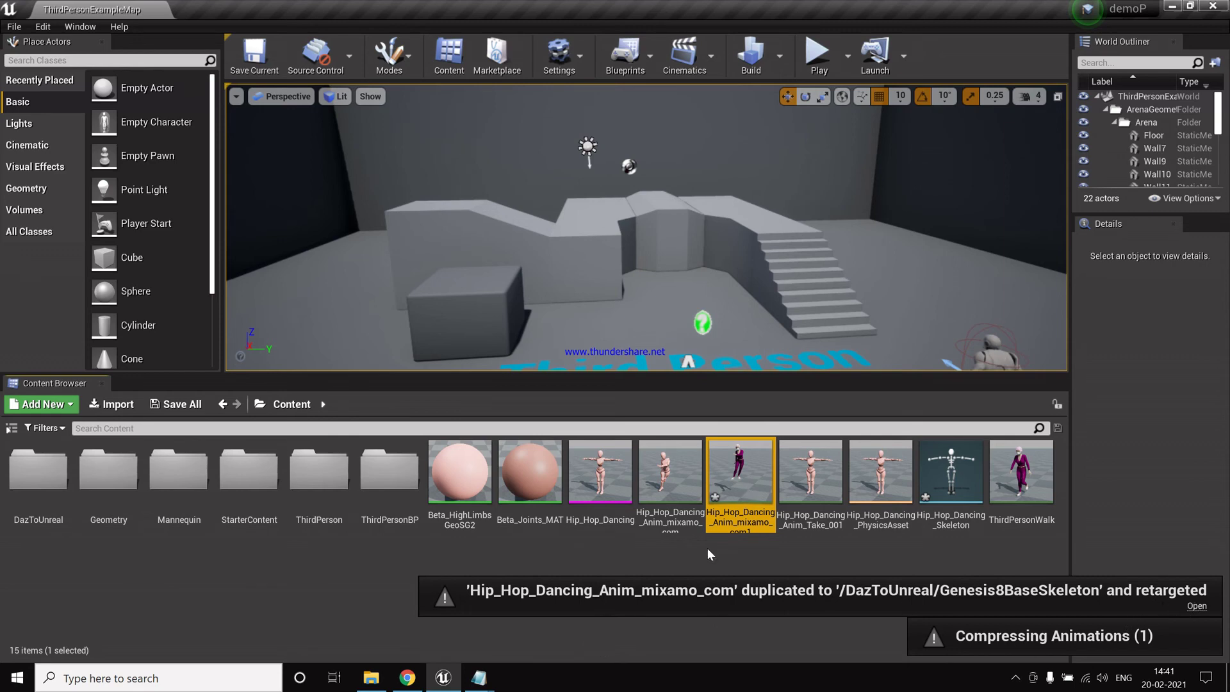
double_click(736, 478)
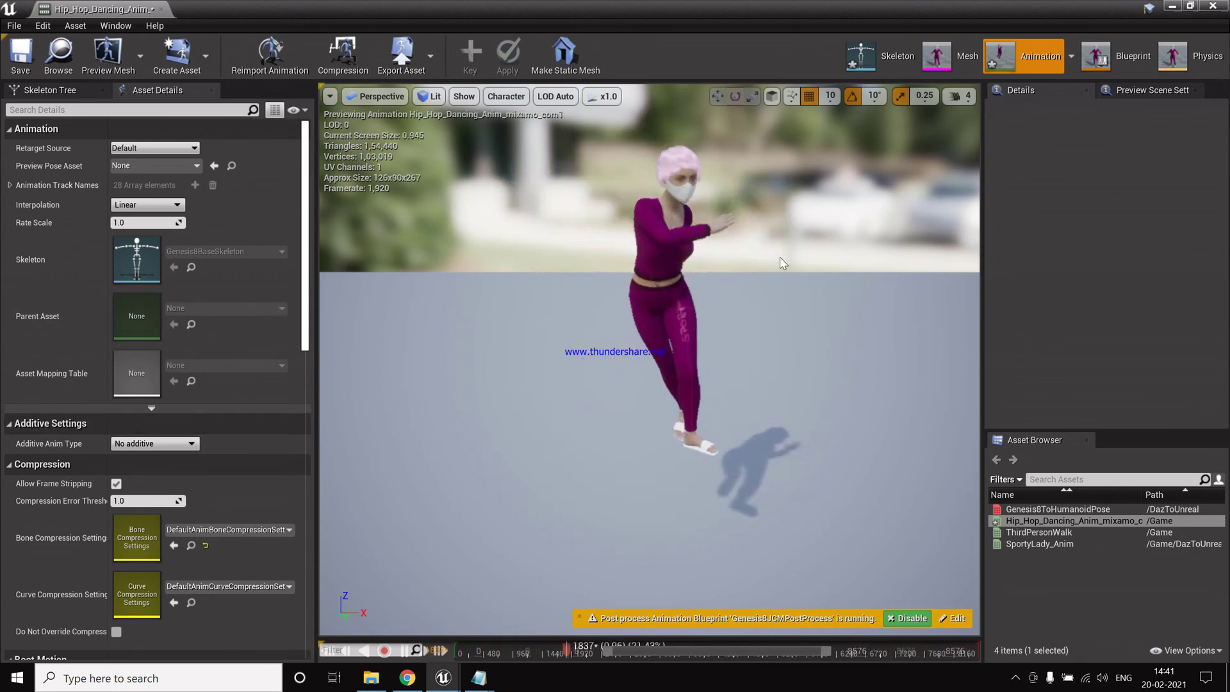
Check the dancer in the animation preview, then drop Hip_Hop_Dancing_Anim_mixamo_com1 onto the grey box.
mouse_move(780, 264)
right_mouse_down()
mouse_move(780, 238)
mouse_move(773, 246)
right_mouse_up()
right_click_drag(860, 326, 879, 311)
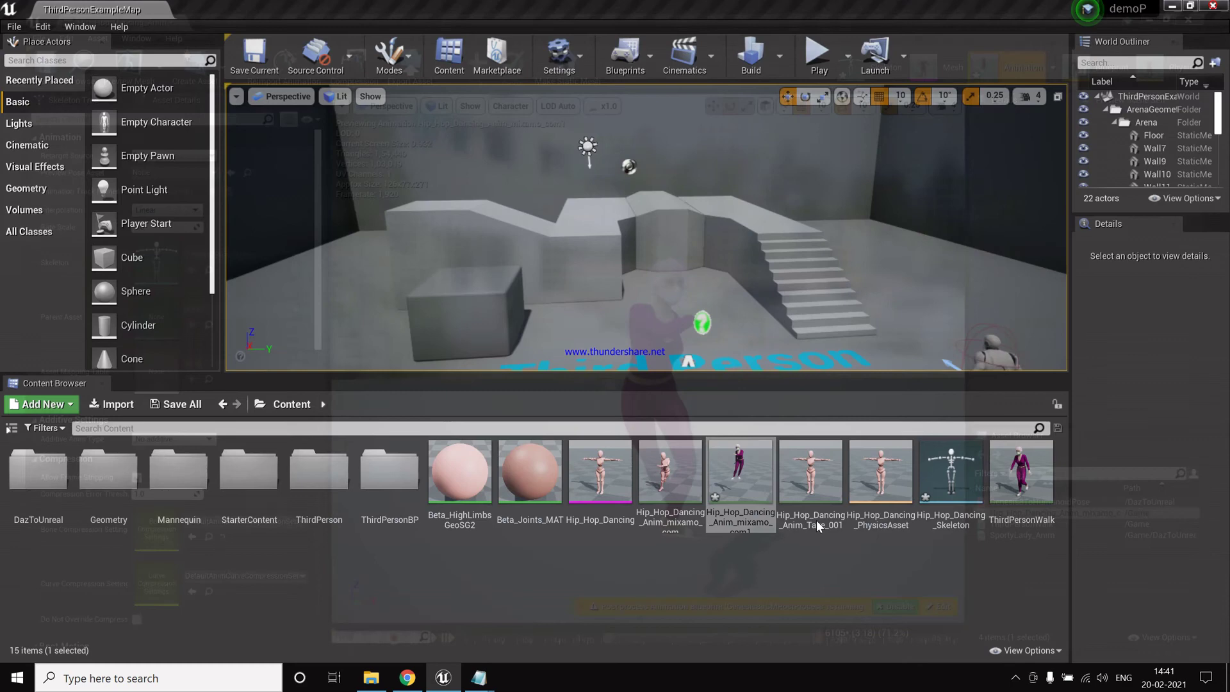
left_click_drag(740, 474, 499, 324)
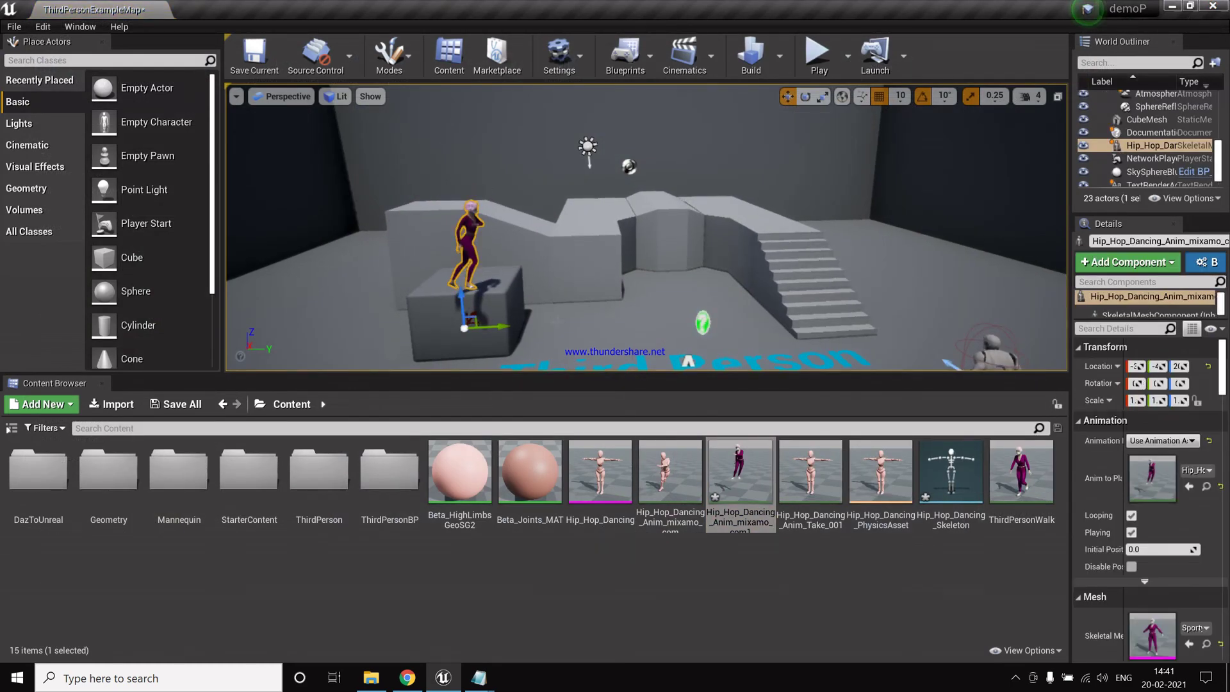
Enlarge the viewport, move closer to the dancer on the box, select it, and test-play the level.
right_click(555, 346)
key("Escape")
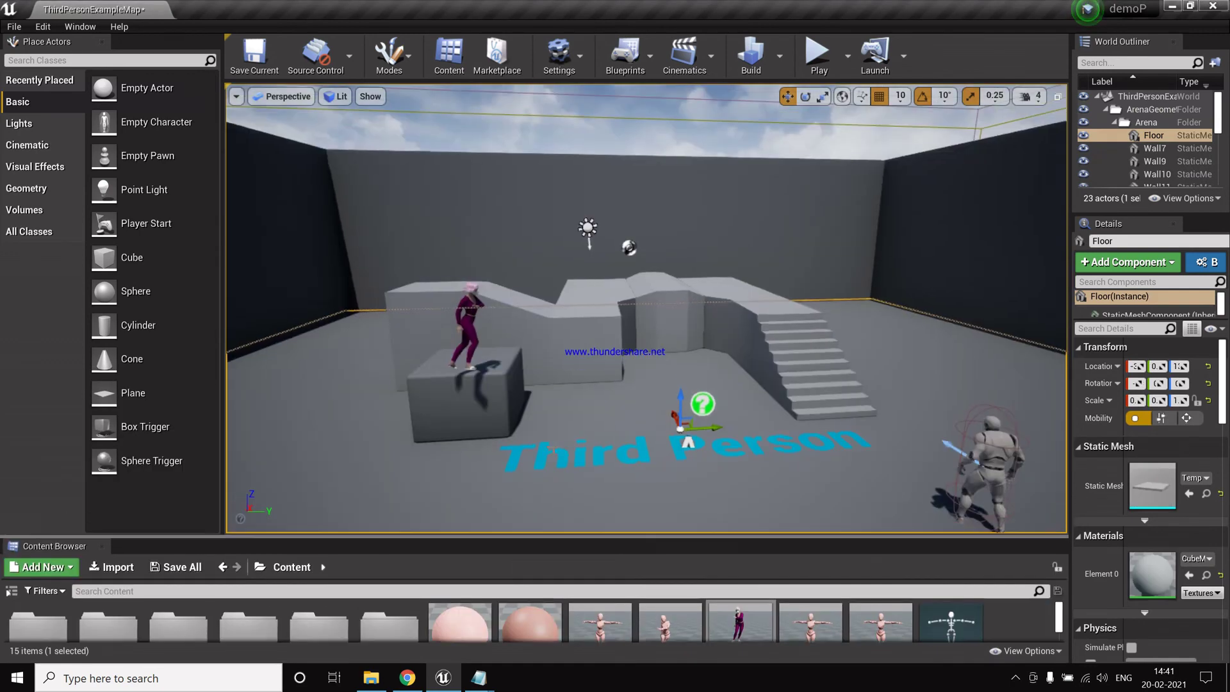
right_click_drag(646, 308, 559, 285)
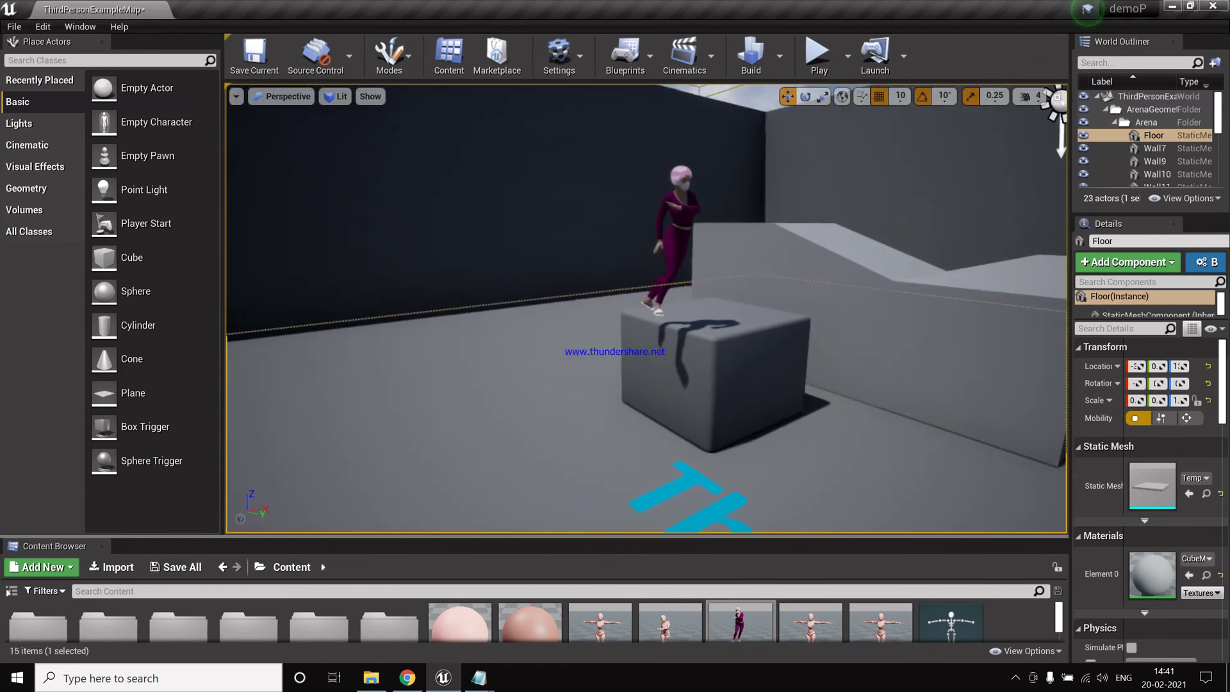
left_click(683, 259)
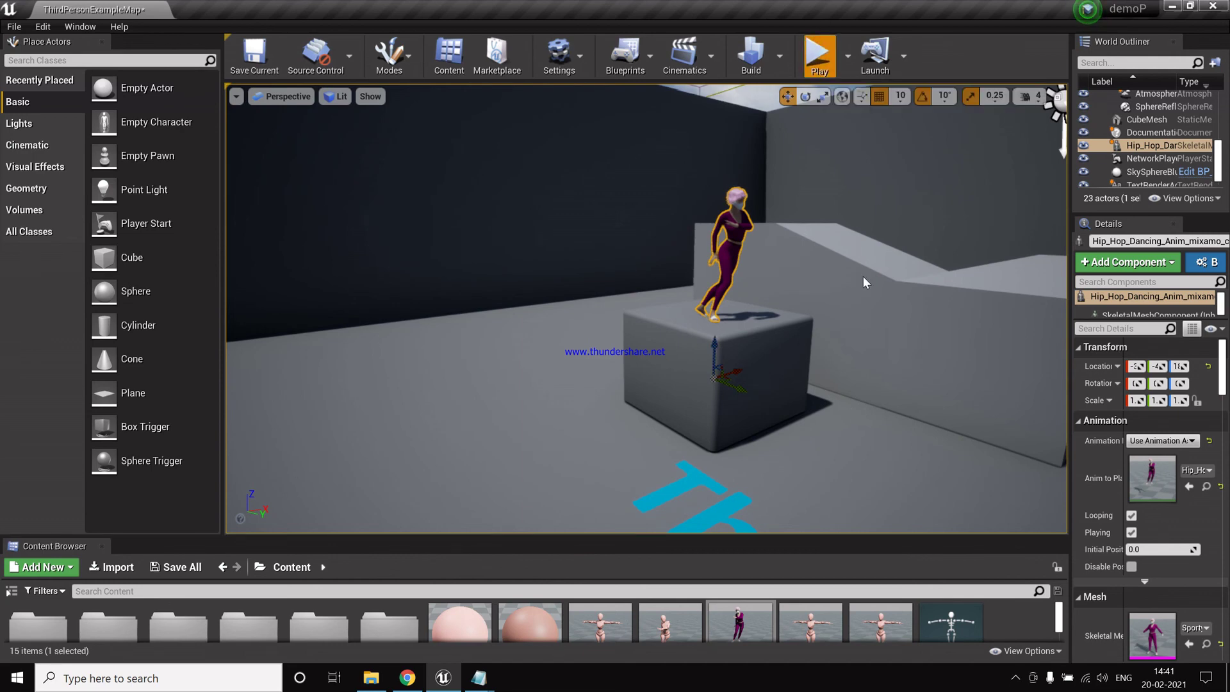
key("alt+p")
key("Escape")
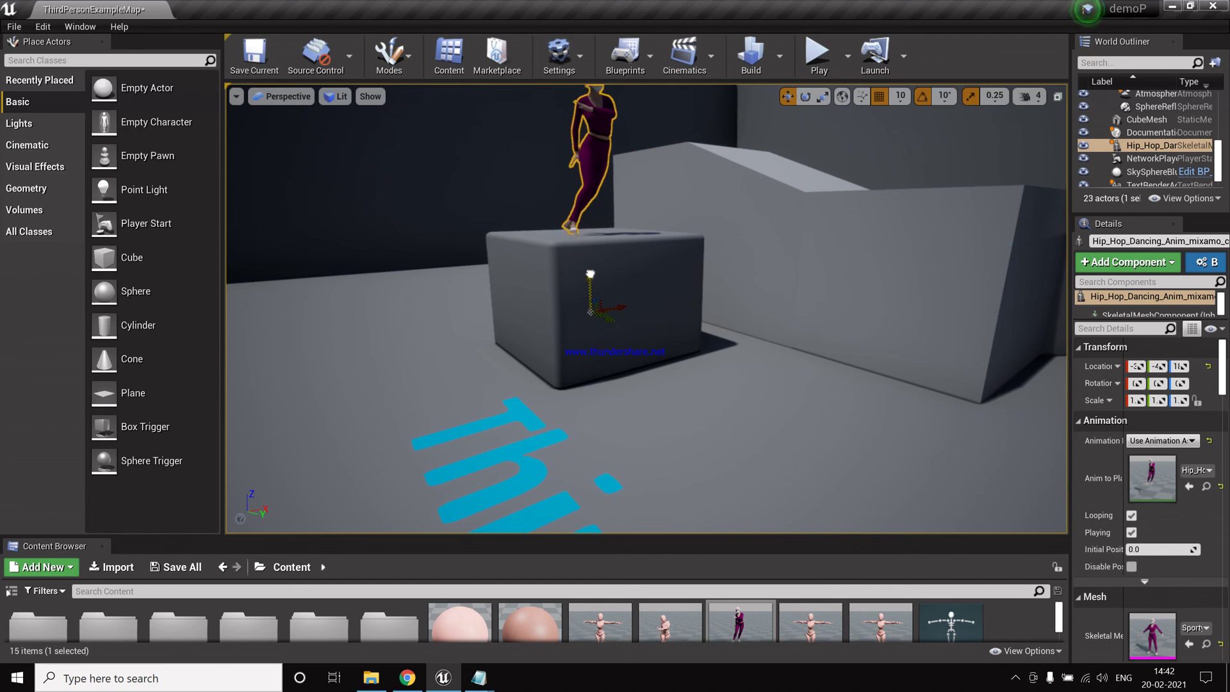
left_click(820, 64)
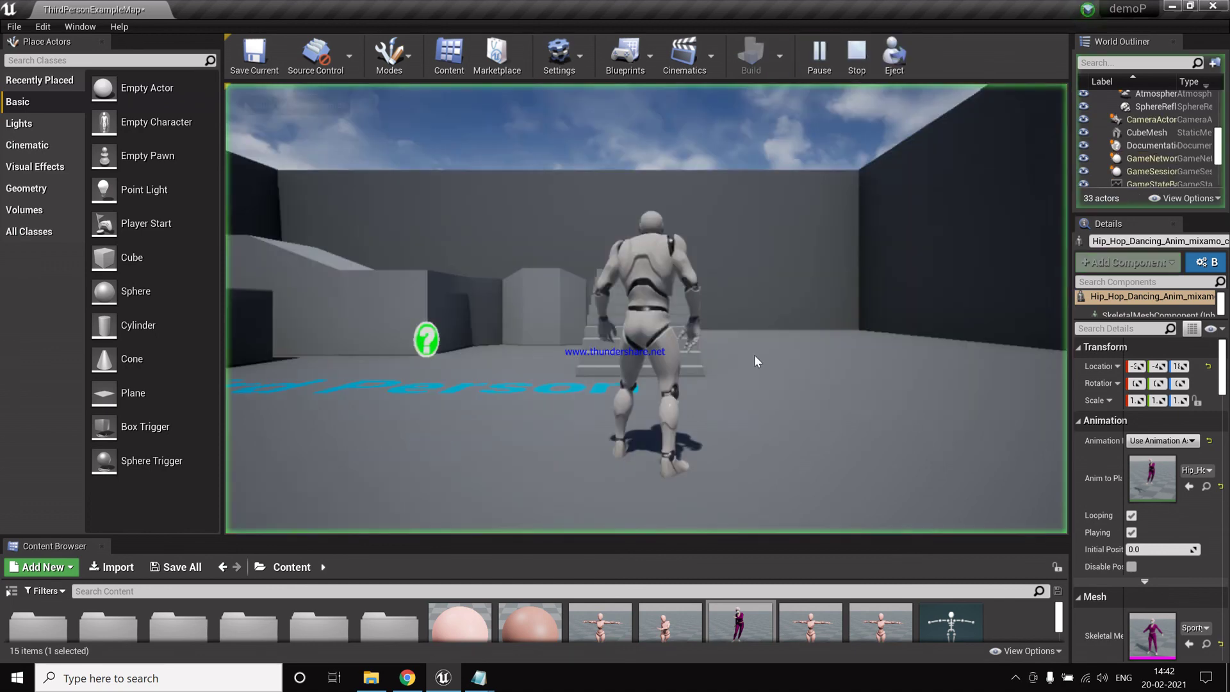
left_click(823, 362)
key("w")
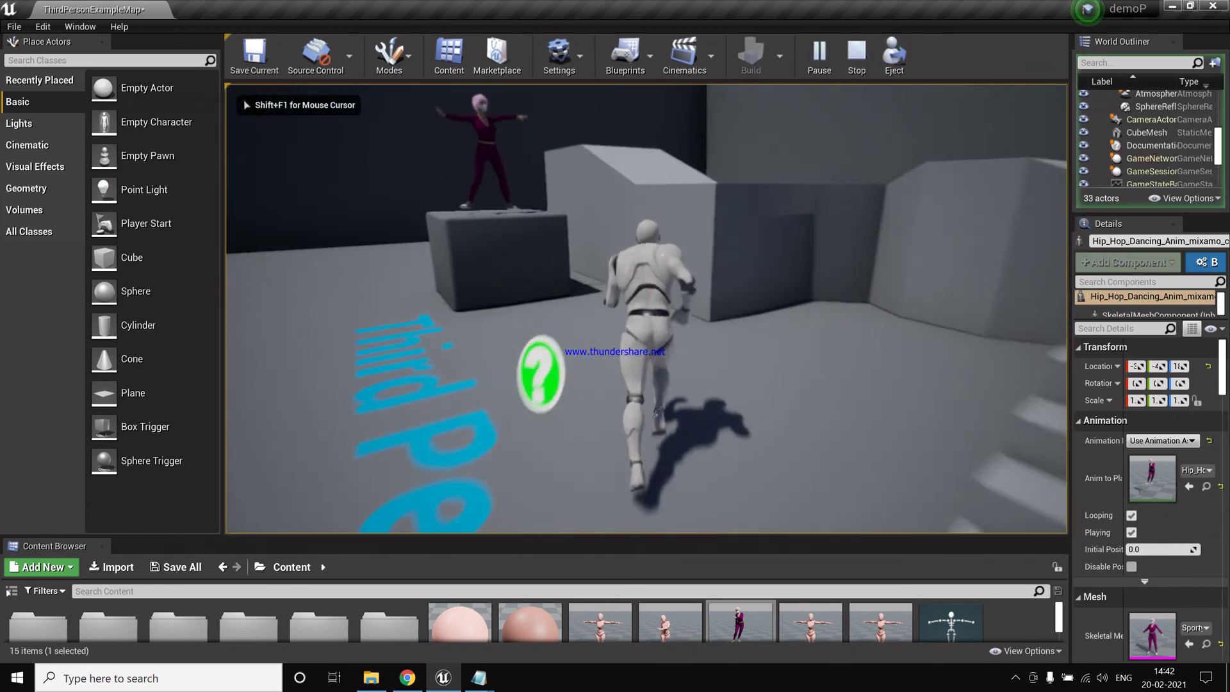
key("w")
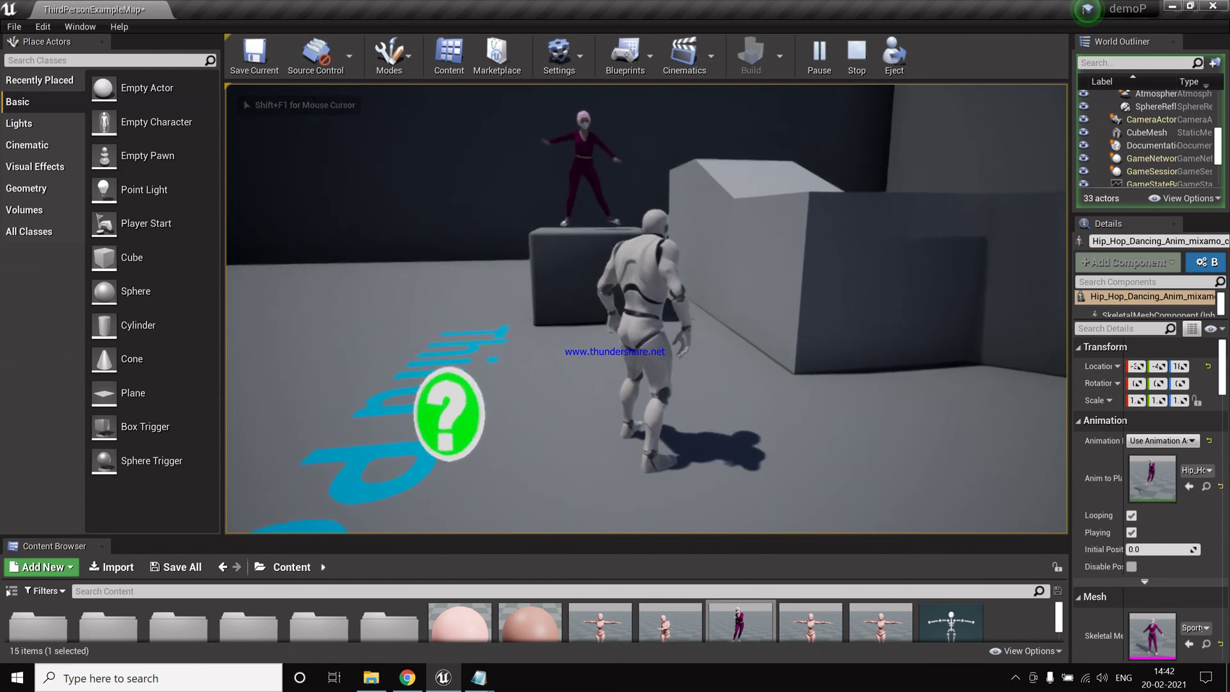
key("w")
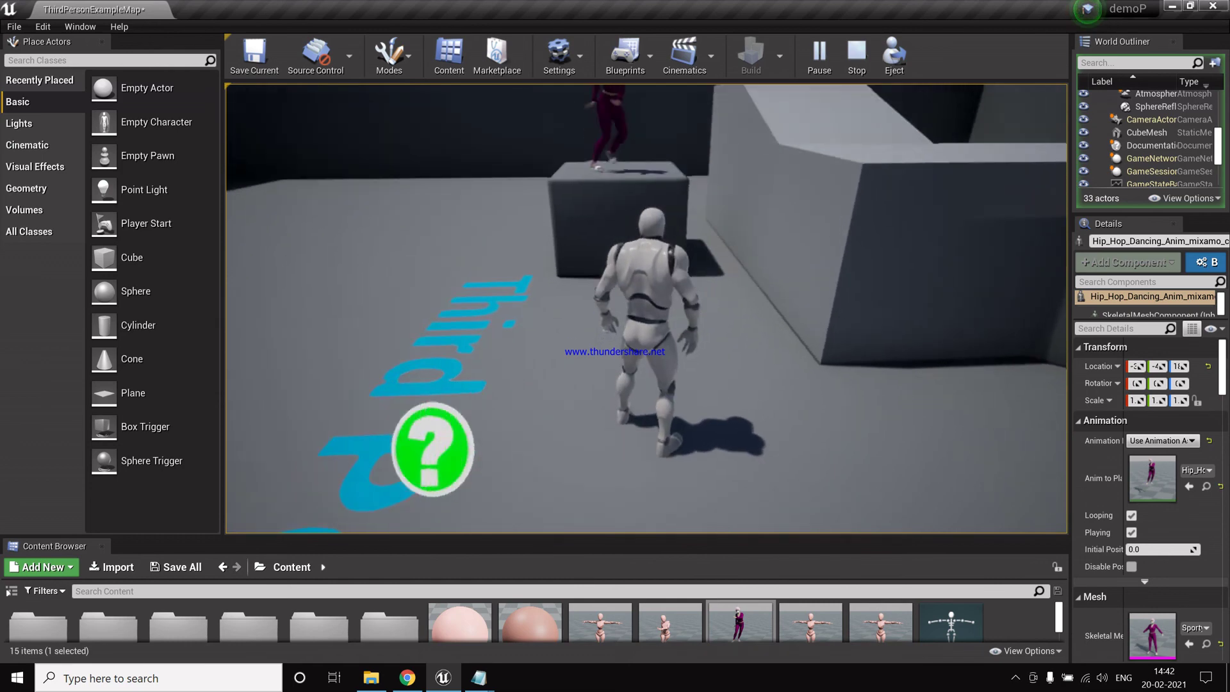
key("w")
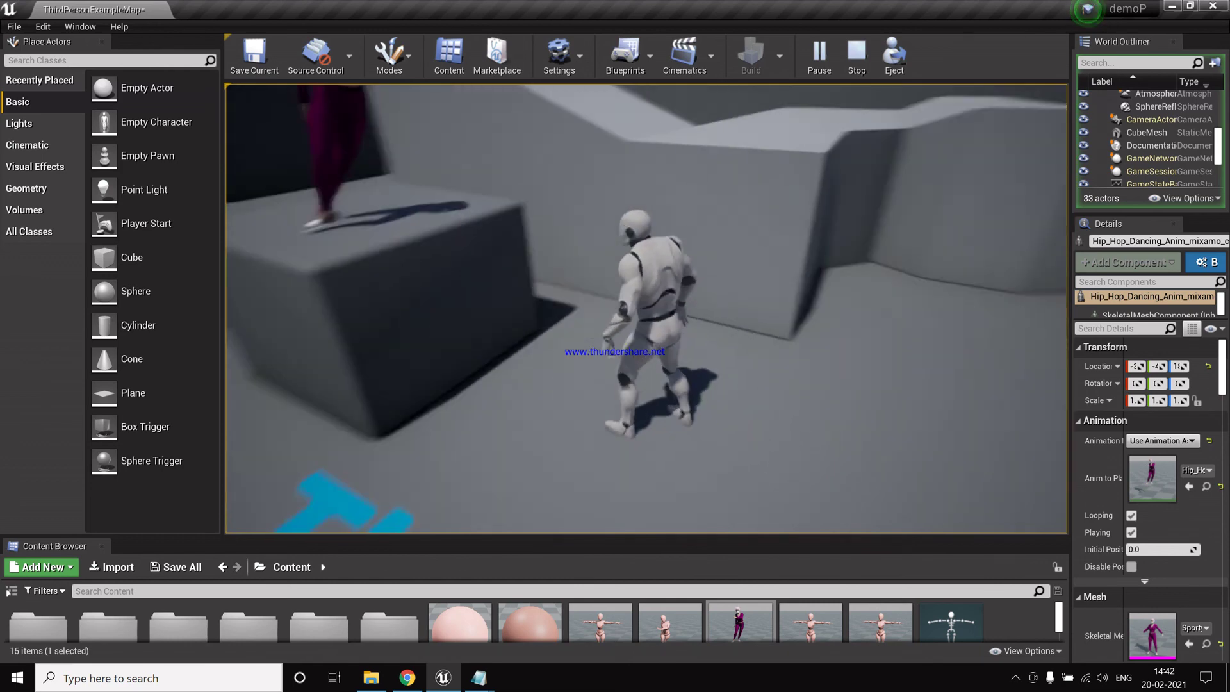
key("w")
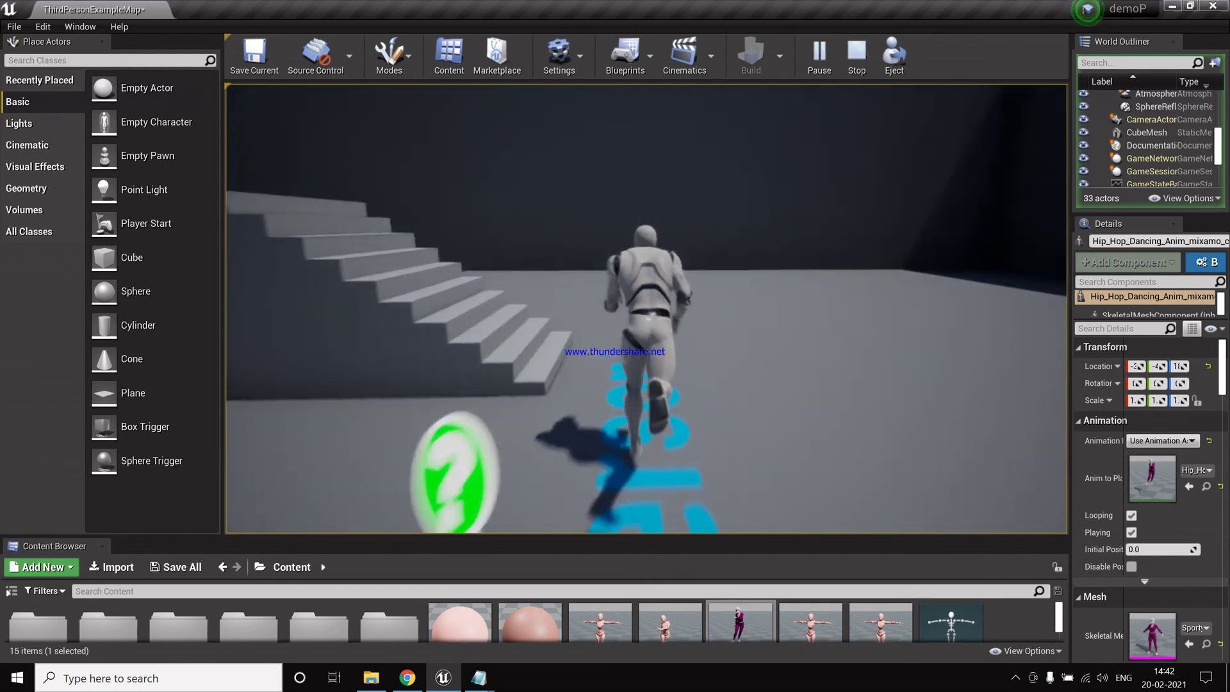
key("w")
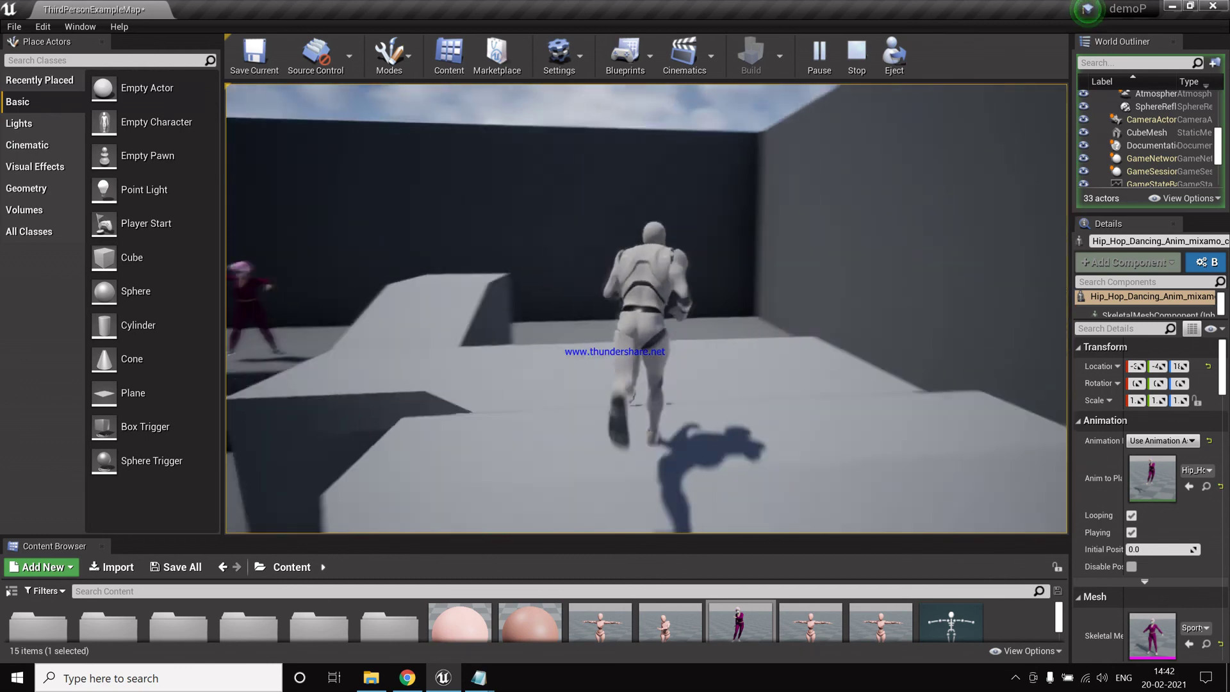
key("w")
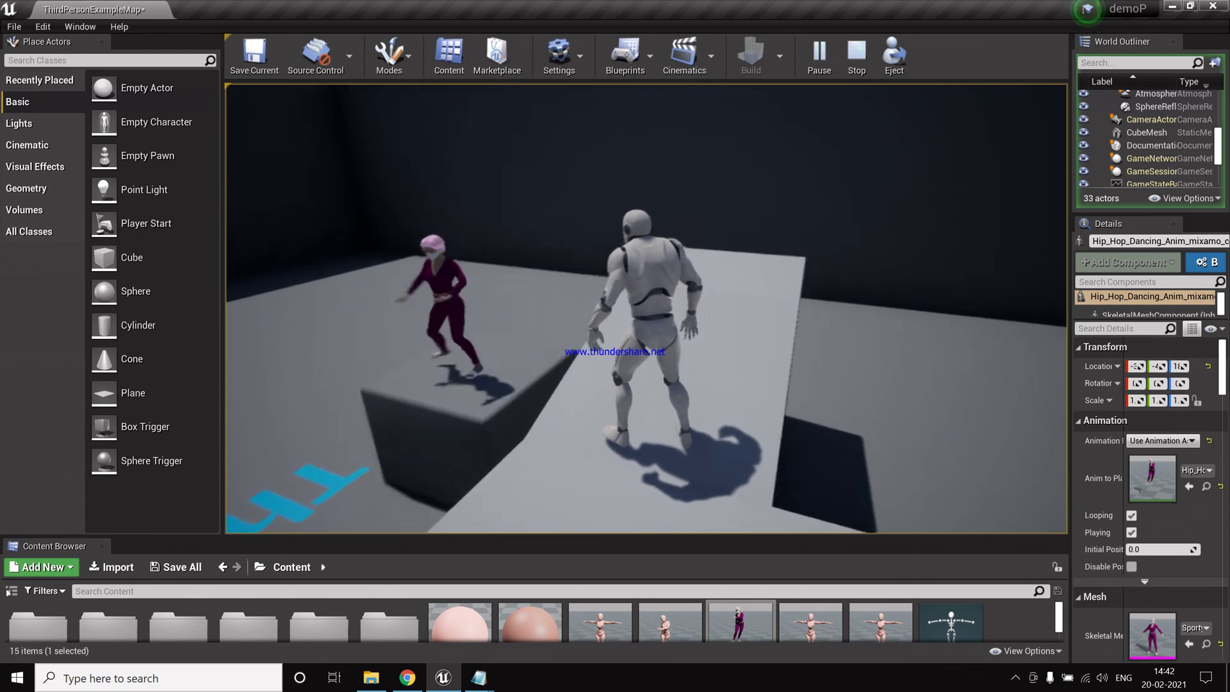
key("w")
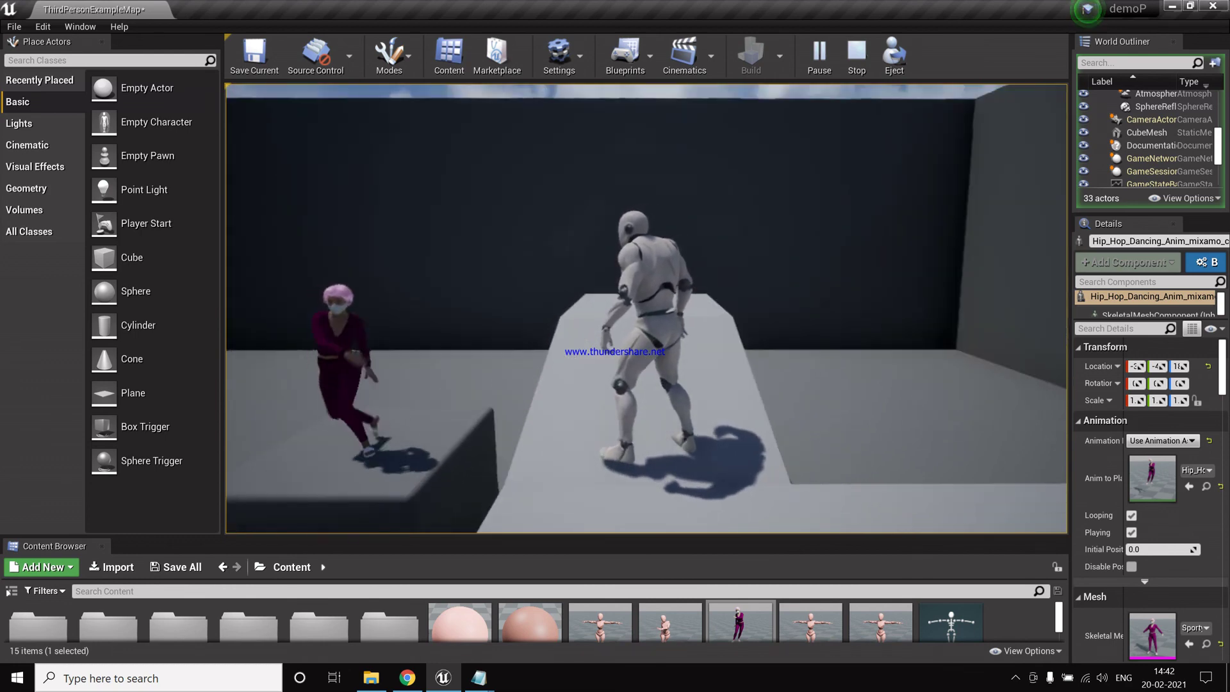
key("w")
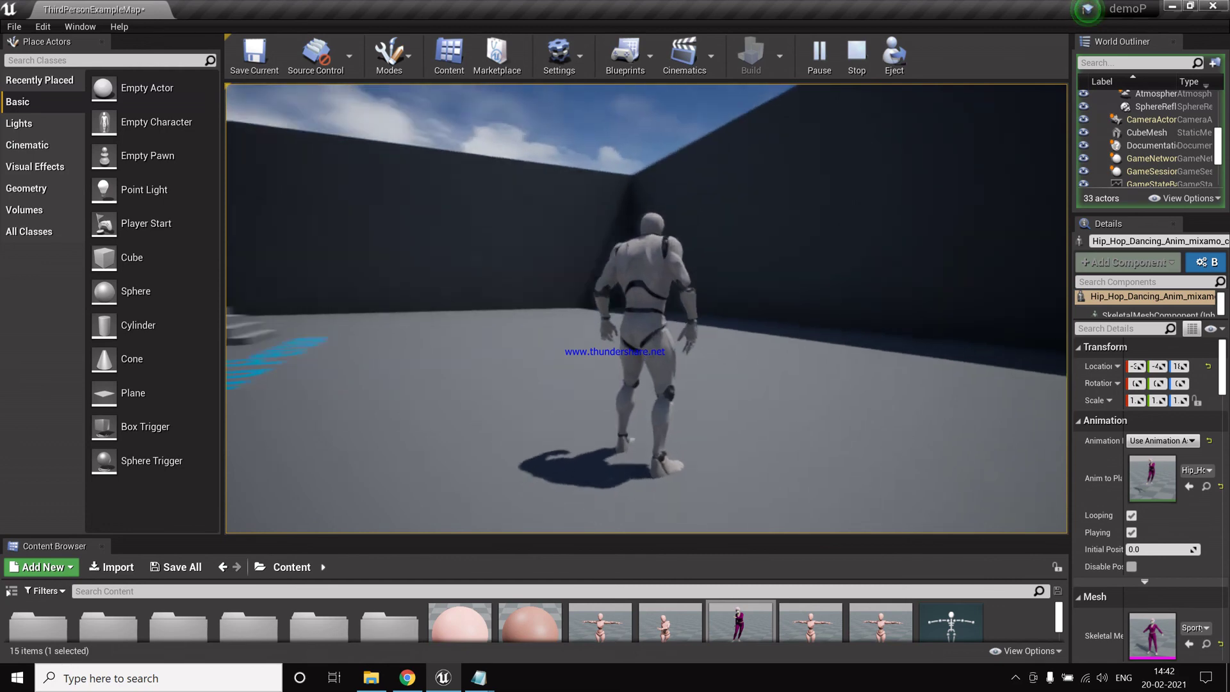
key("w")
key("w")
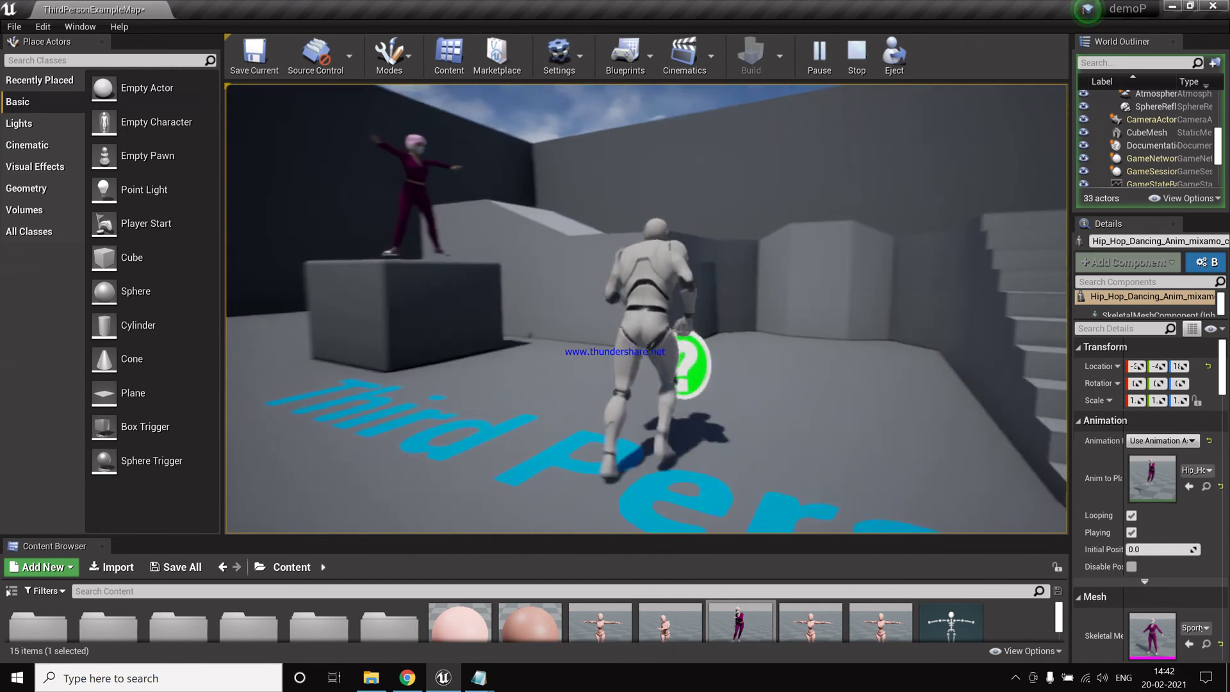
key("w")
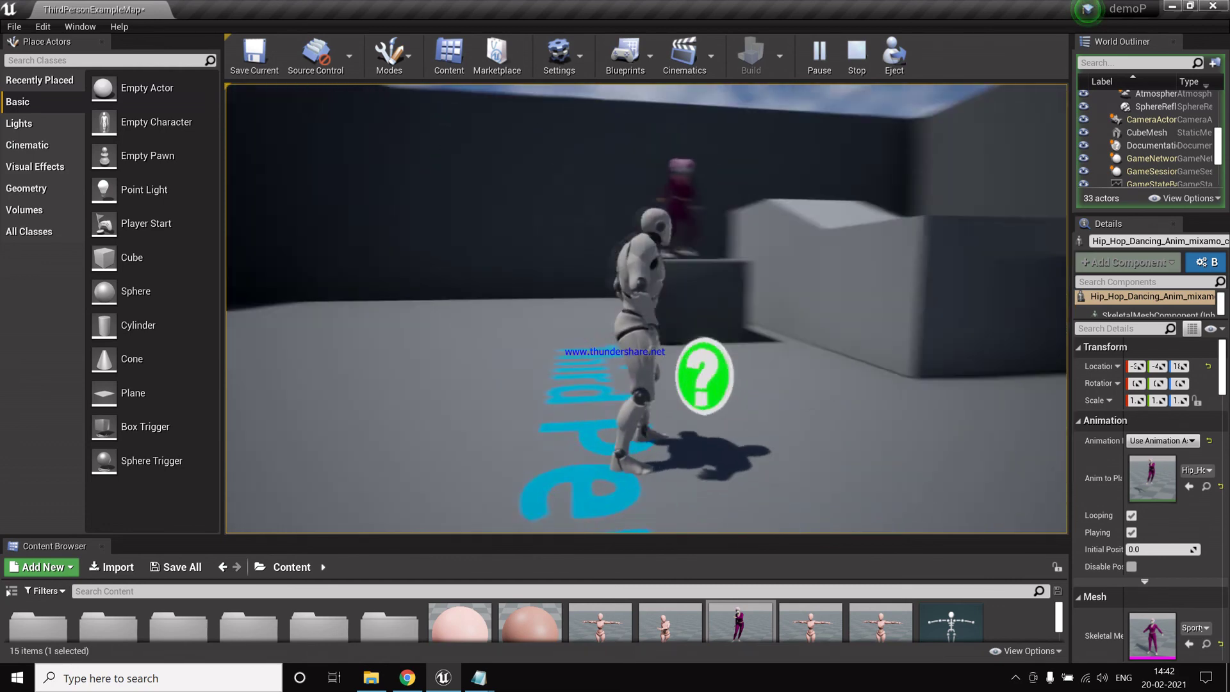